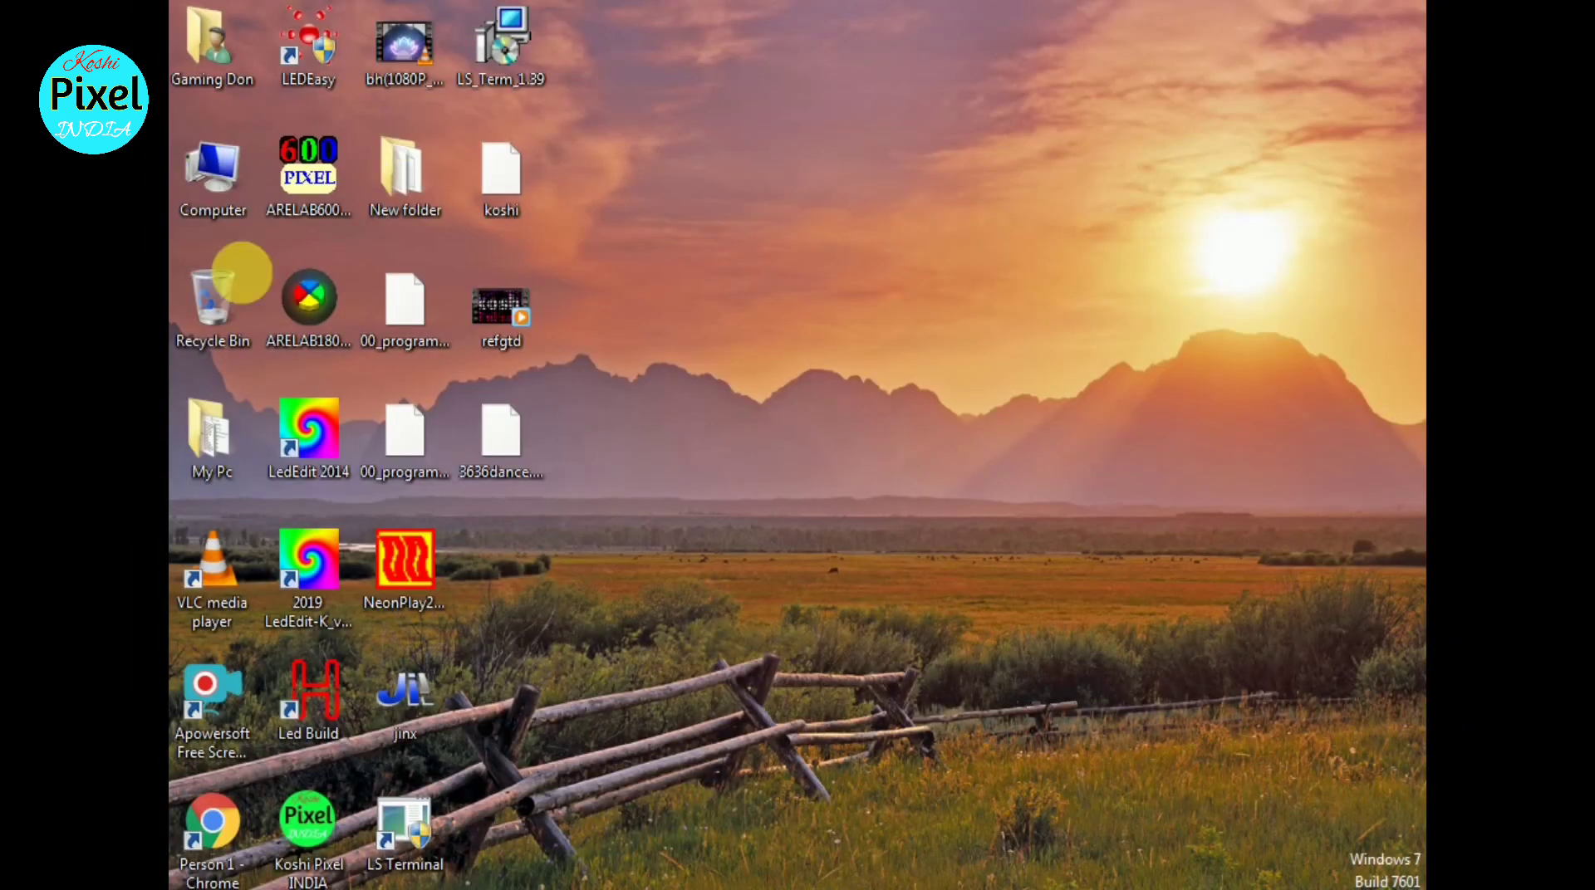
# Step: Launch LedEdit 2014 and open its layout editor with an empty canvas
pyautogui.click(315, 440)
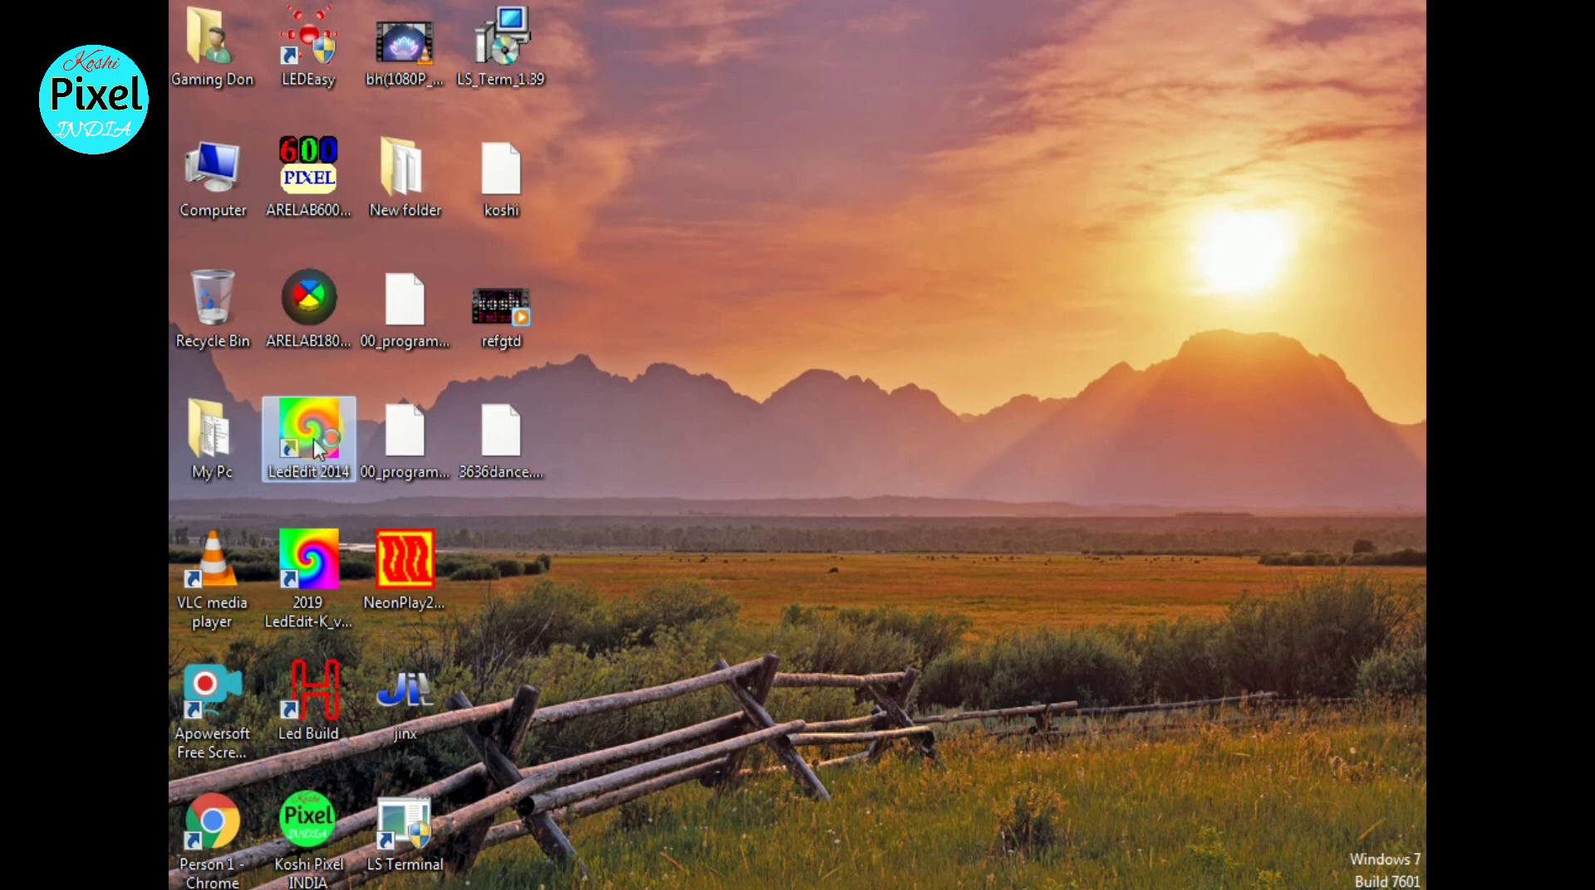
pyautogui.doubleClick(298, 48)
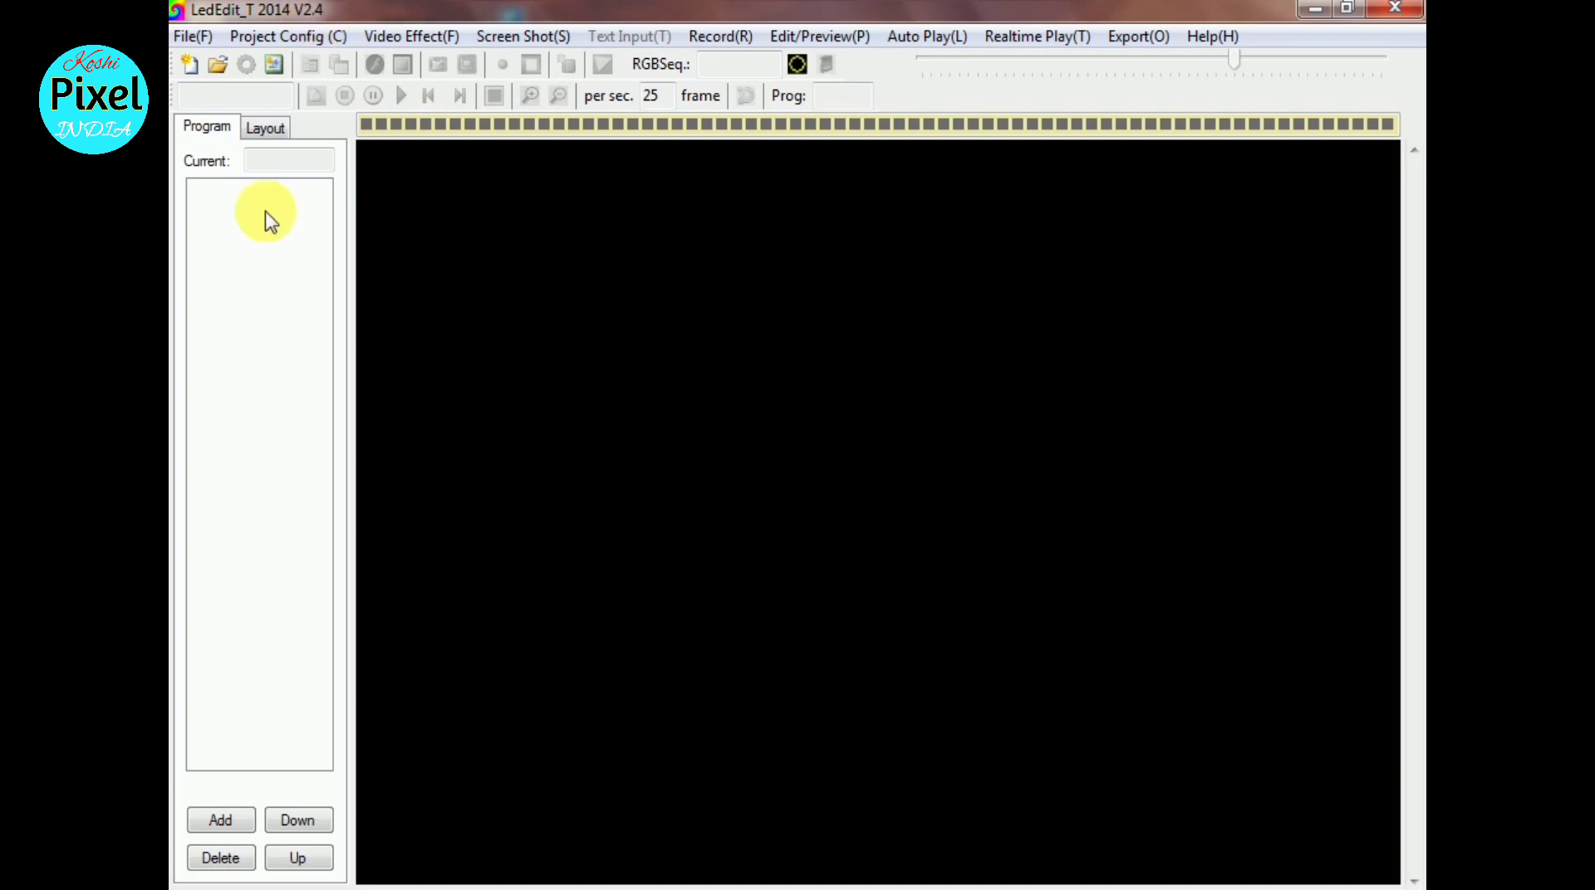
pyautogui.click(796, 66)
pyautogui.click(796, 64)
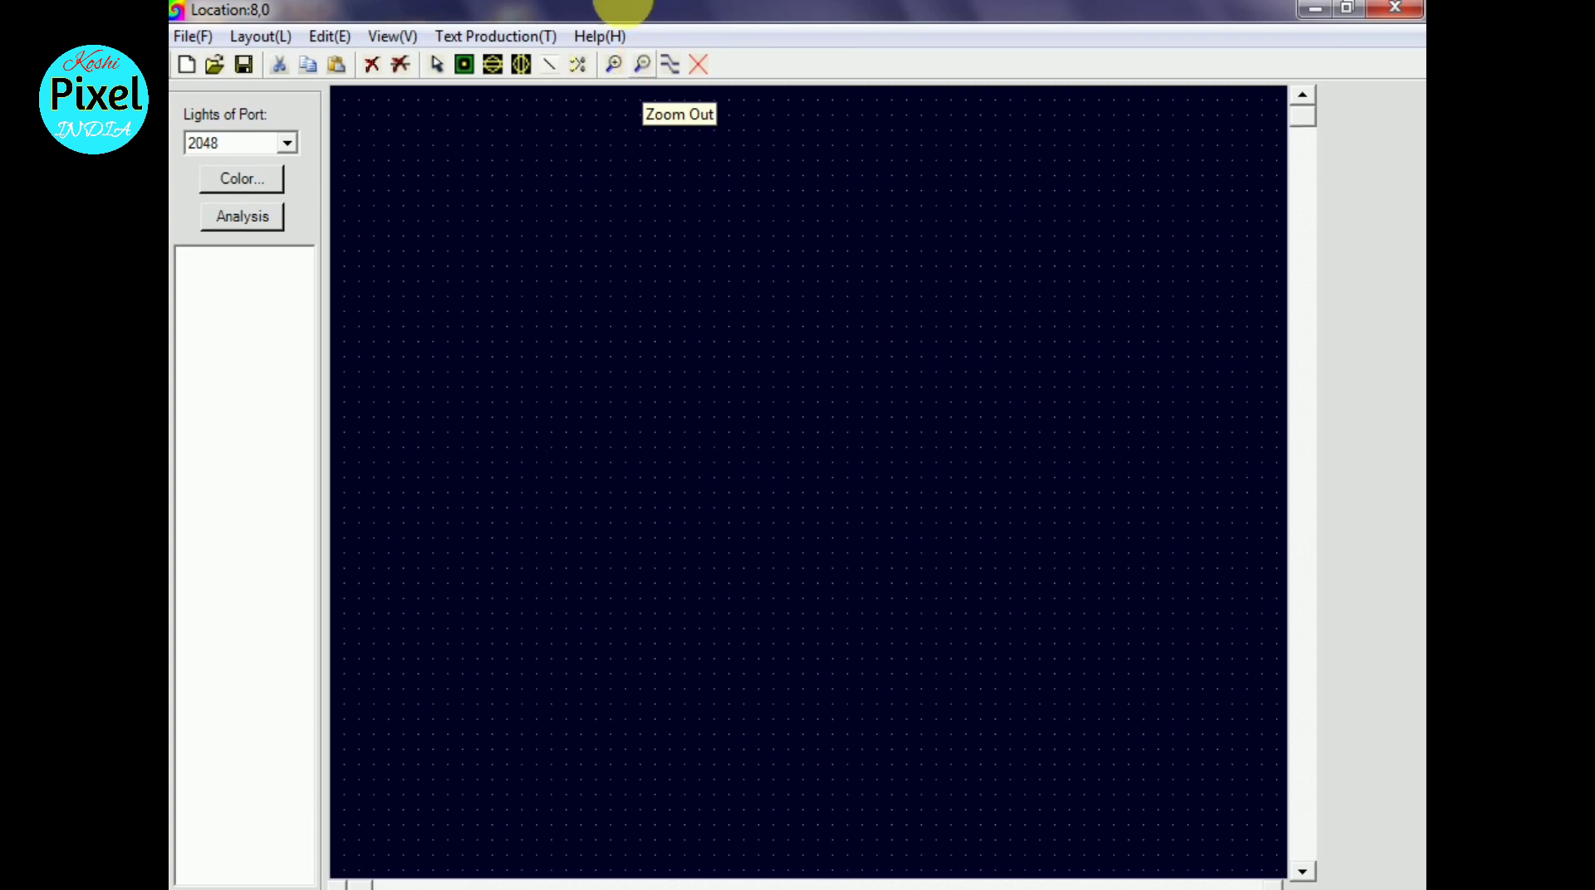
# Step: Draw a vertically wired LED block of about 12 by 12 pixels at the upper-left corner of the layout
pyautogui.click(520, 65)
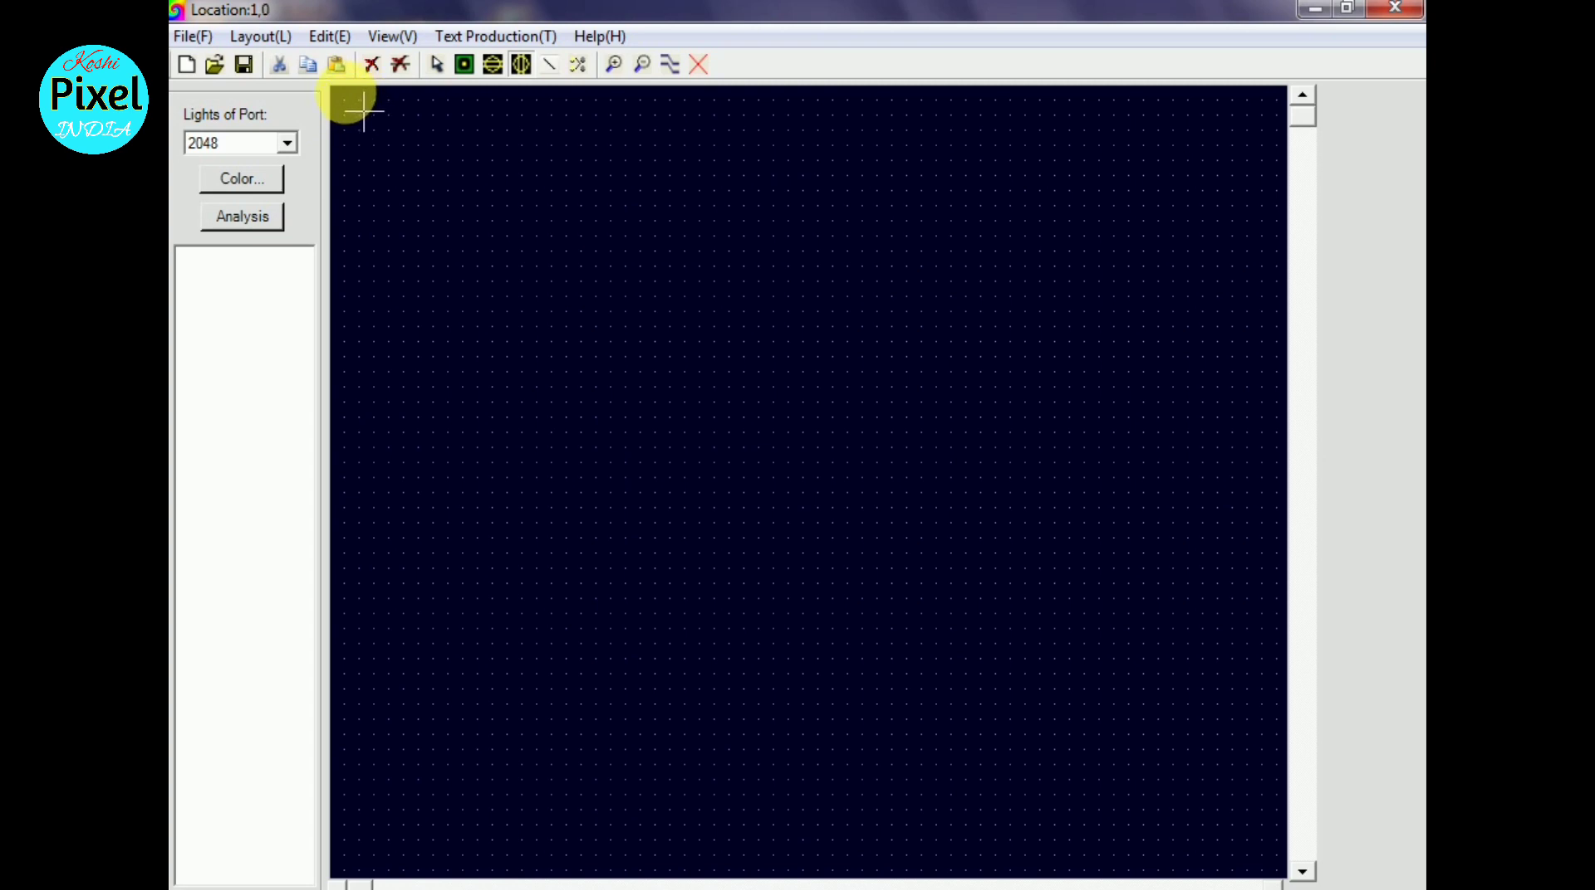
pyautogui.moveTo(363, 111); pyautogui.dragTo(504, 217)
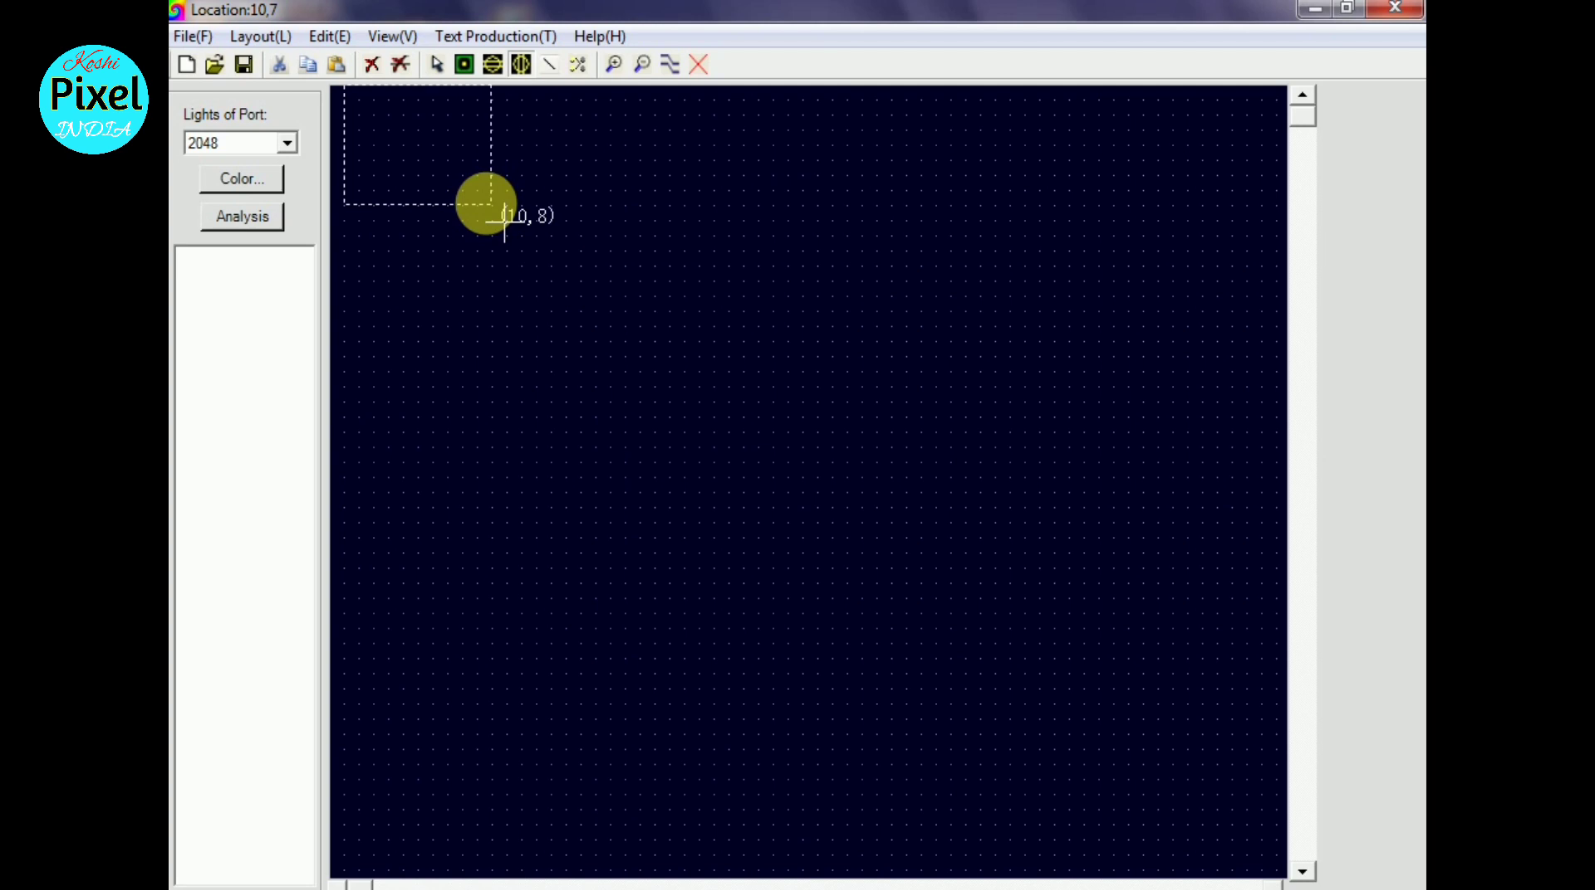
pyautogui.moveTo(505, 223); pyautogui.dragTo(528, 276)
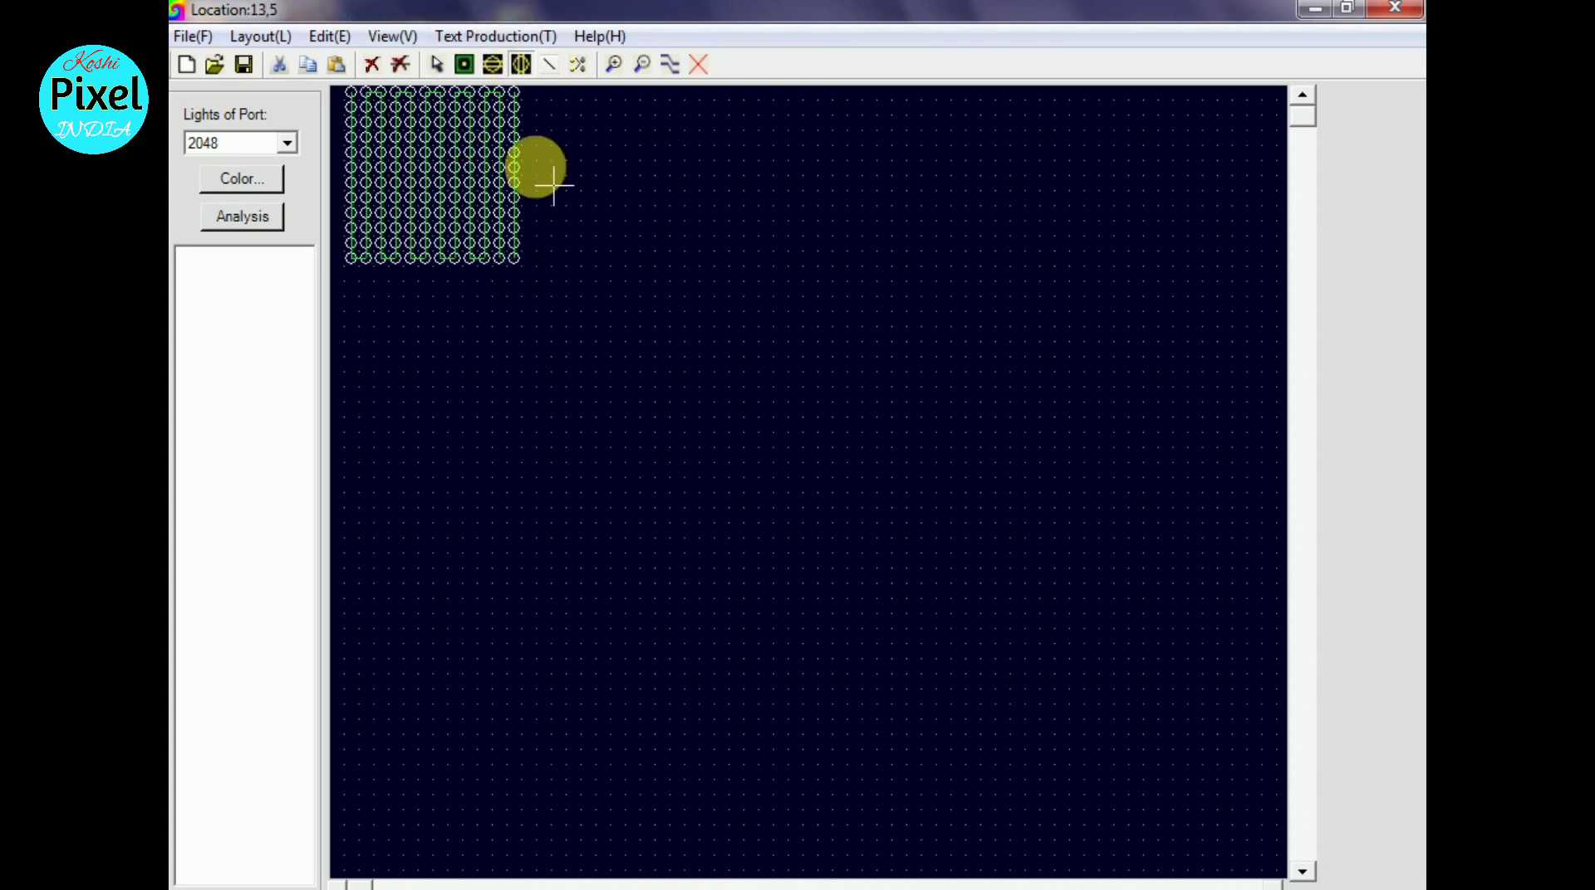
pyautogui.click(400, 64)
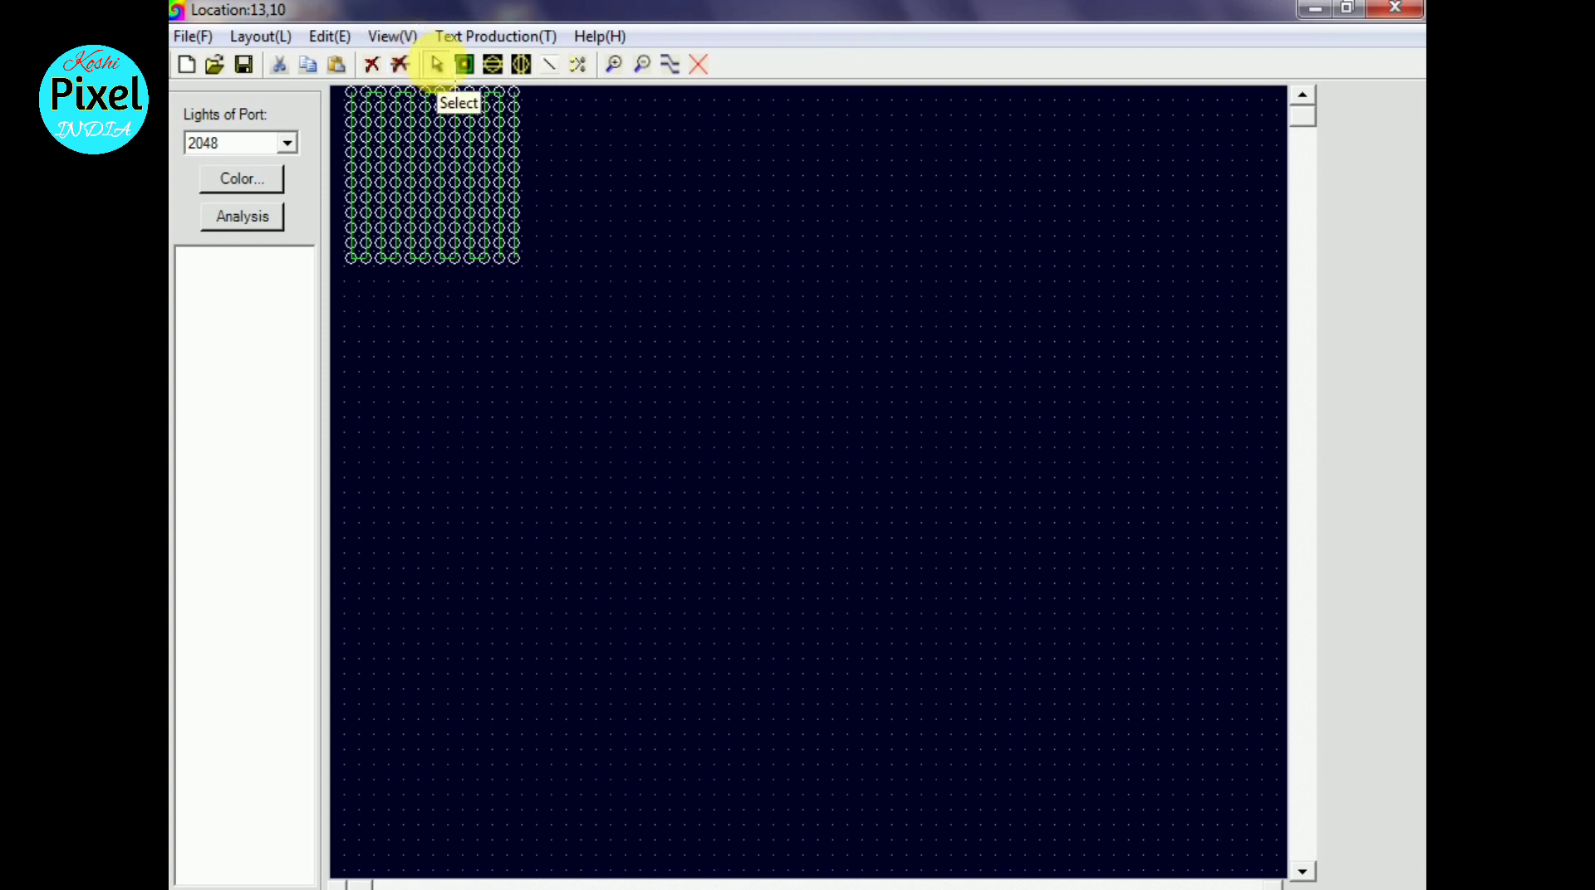
# Step: Copy the LED block and paste two copies beside it in a row, leaving a one-column gap between blocks
pyautogui.click(436, 65)
pyautogui.moveTo(523, 266); pyautogui.dragTo(349, 90)
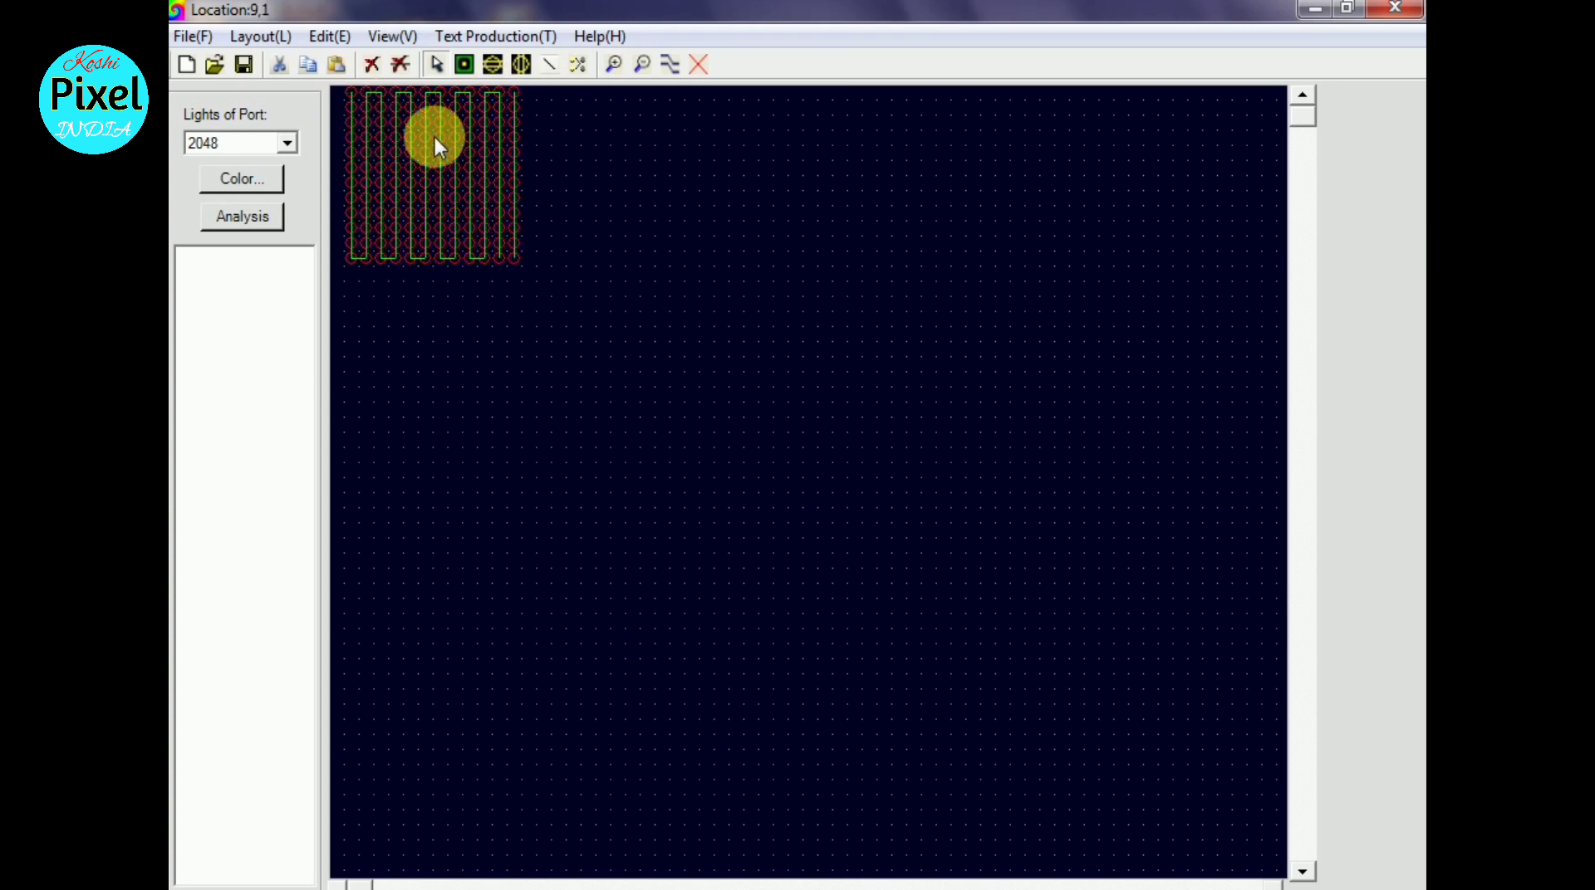
pyautogui.click(333, 66)
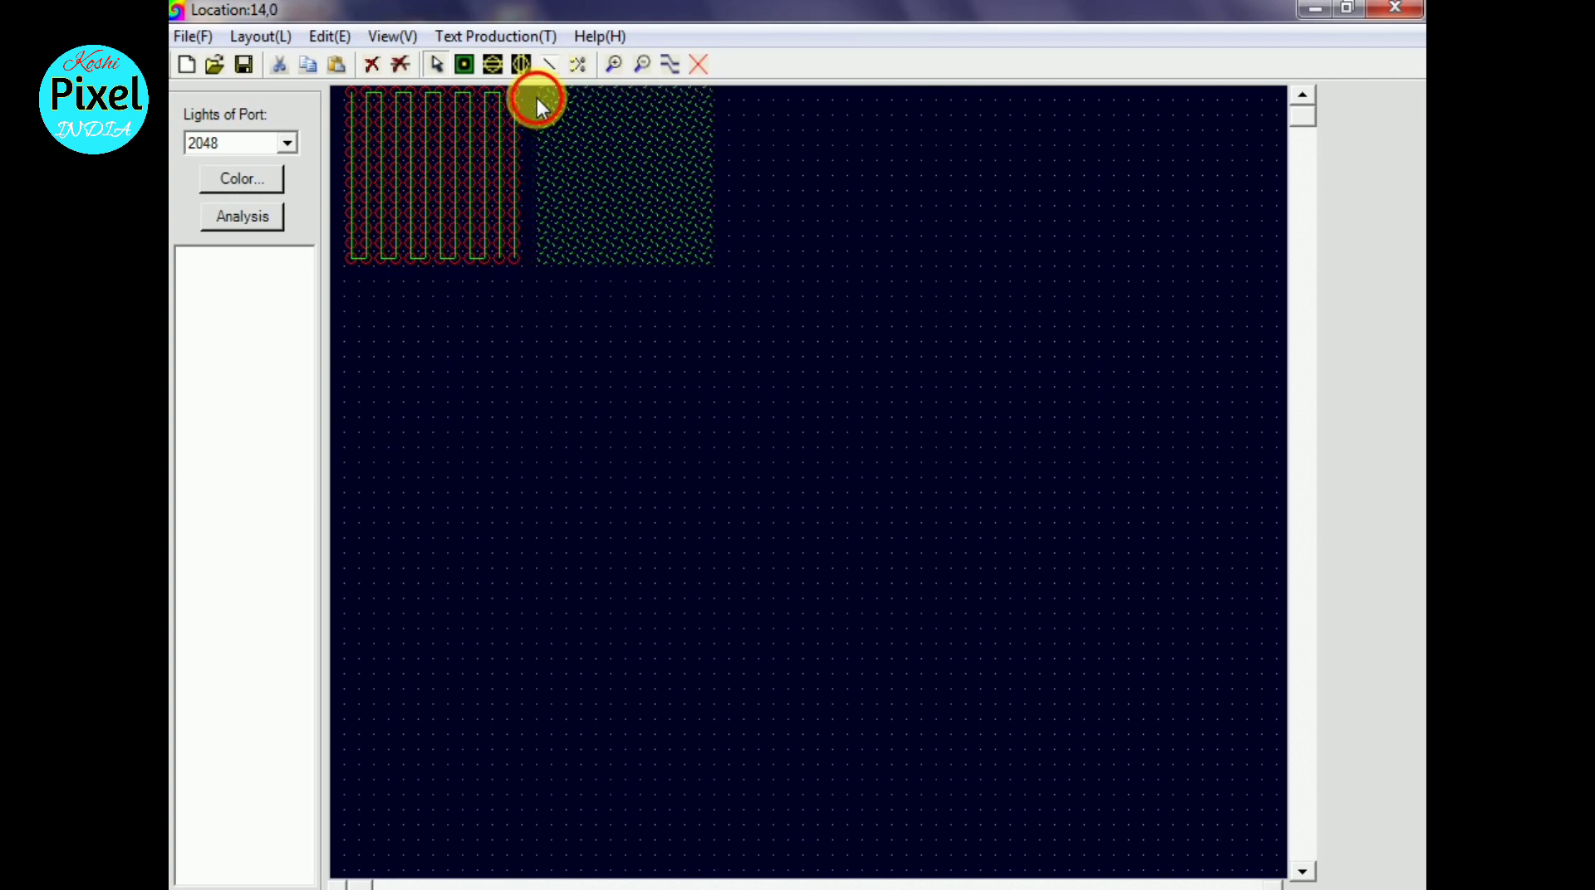
pyautogui.click(536, 97)
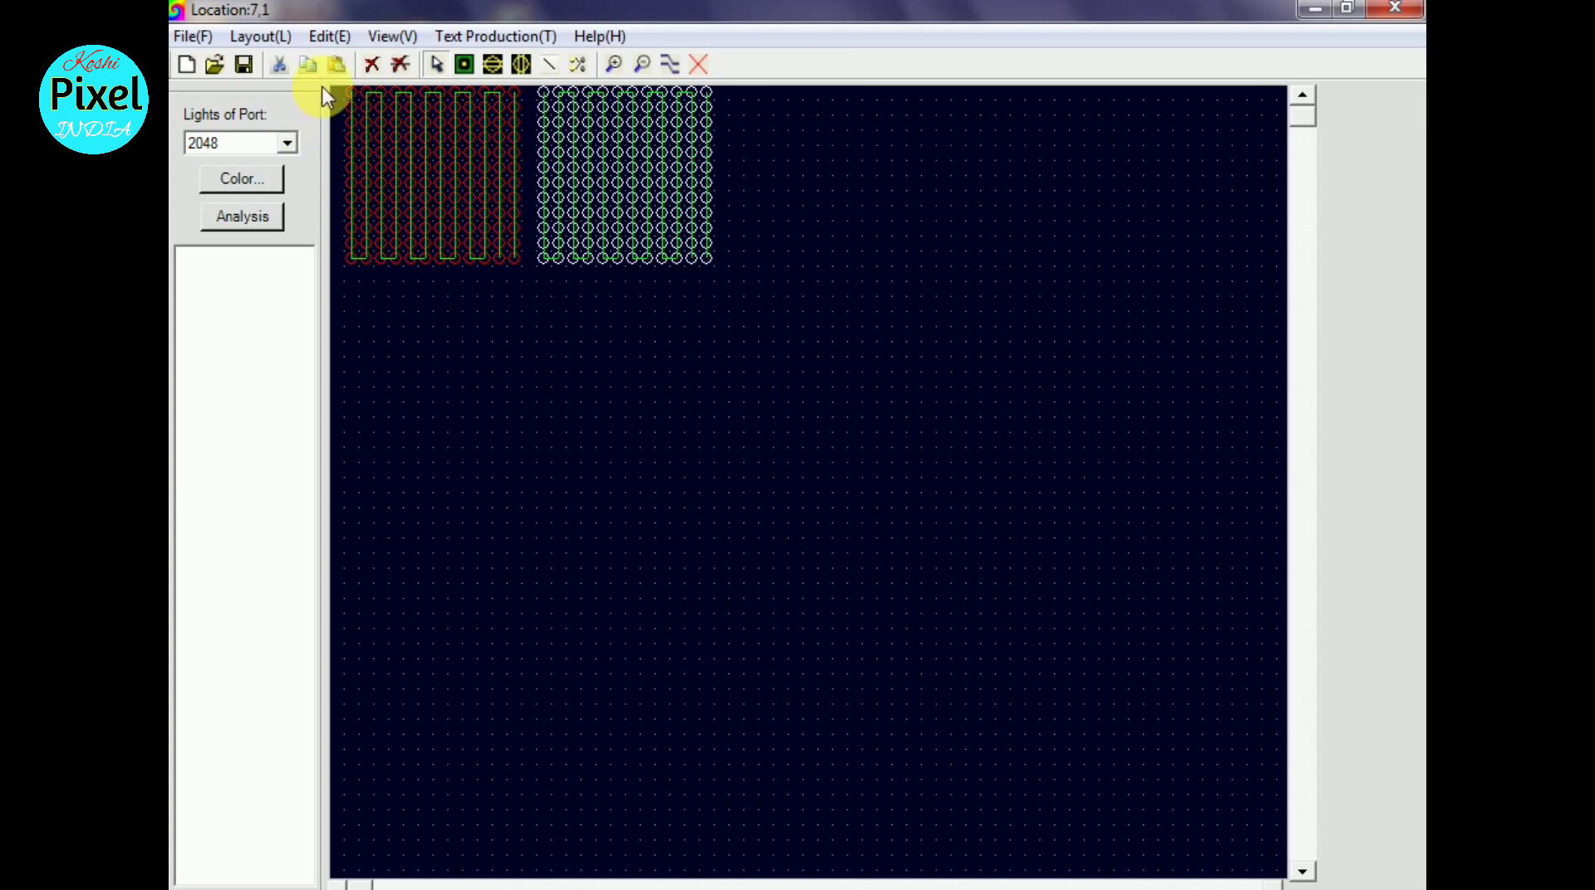
pyautogui.click(337, 66)
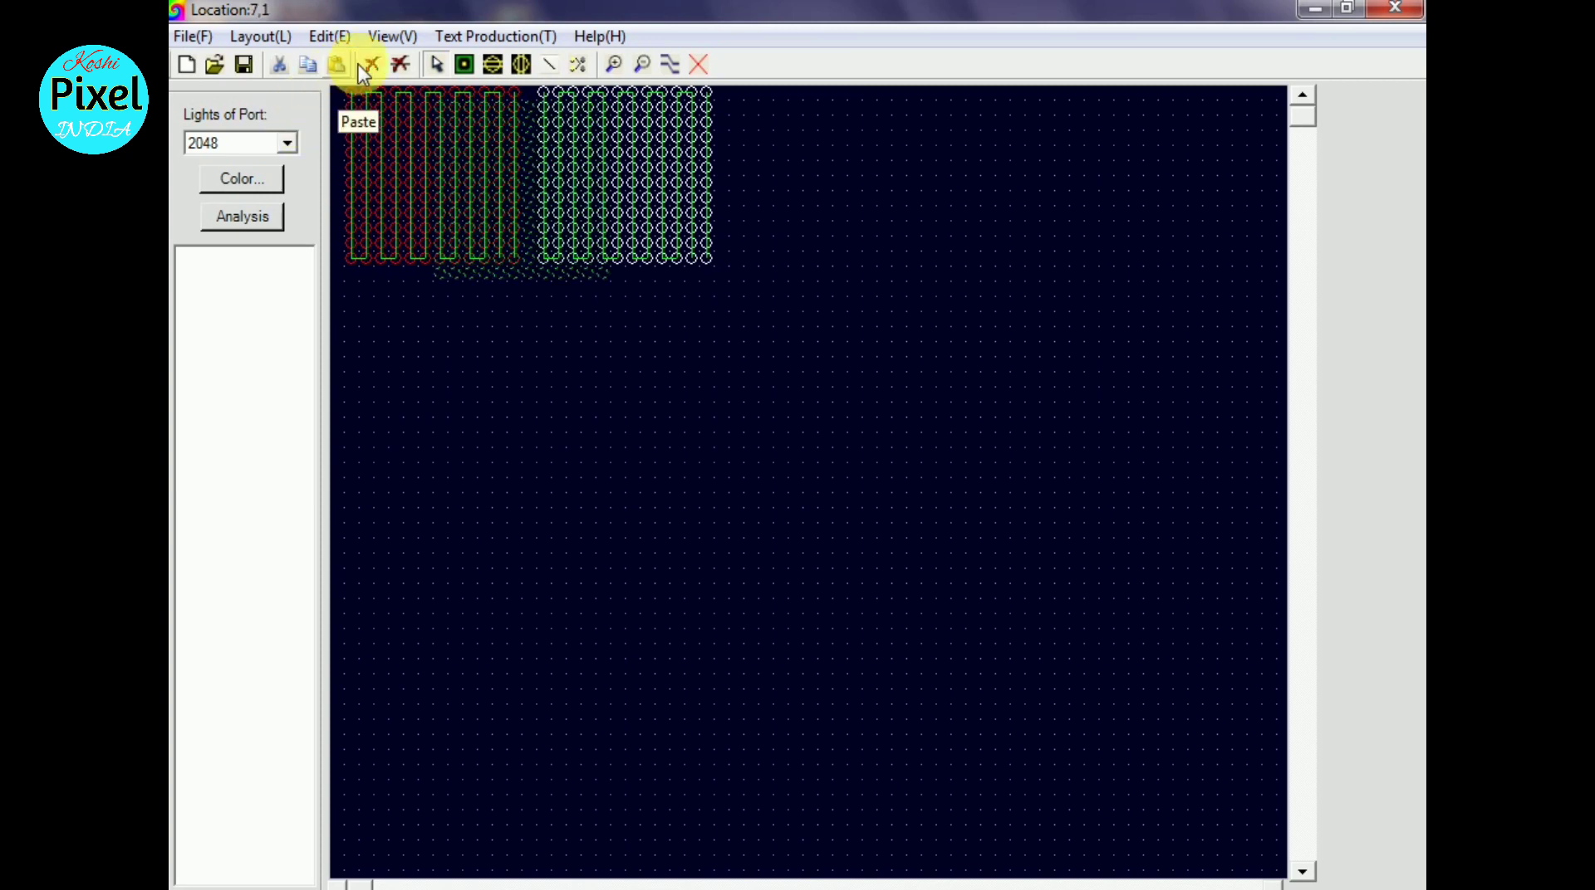
pyautogui.click(735, 98)
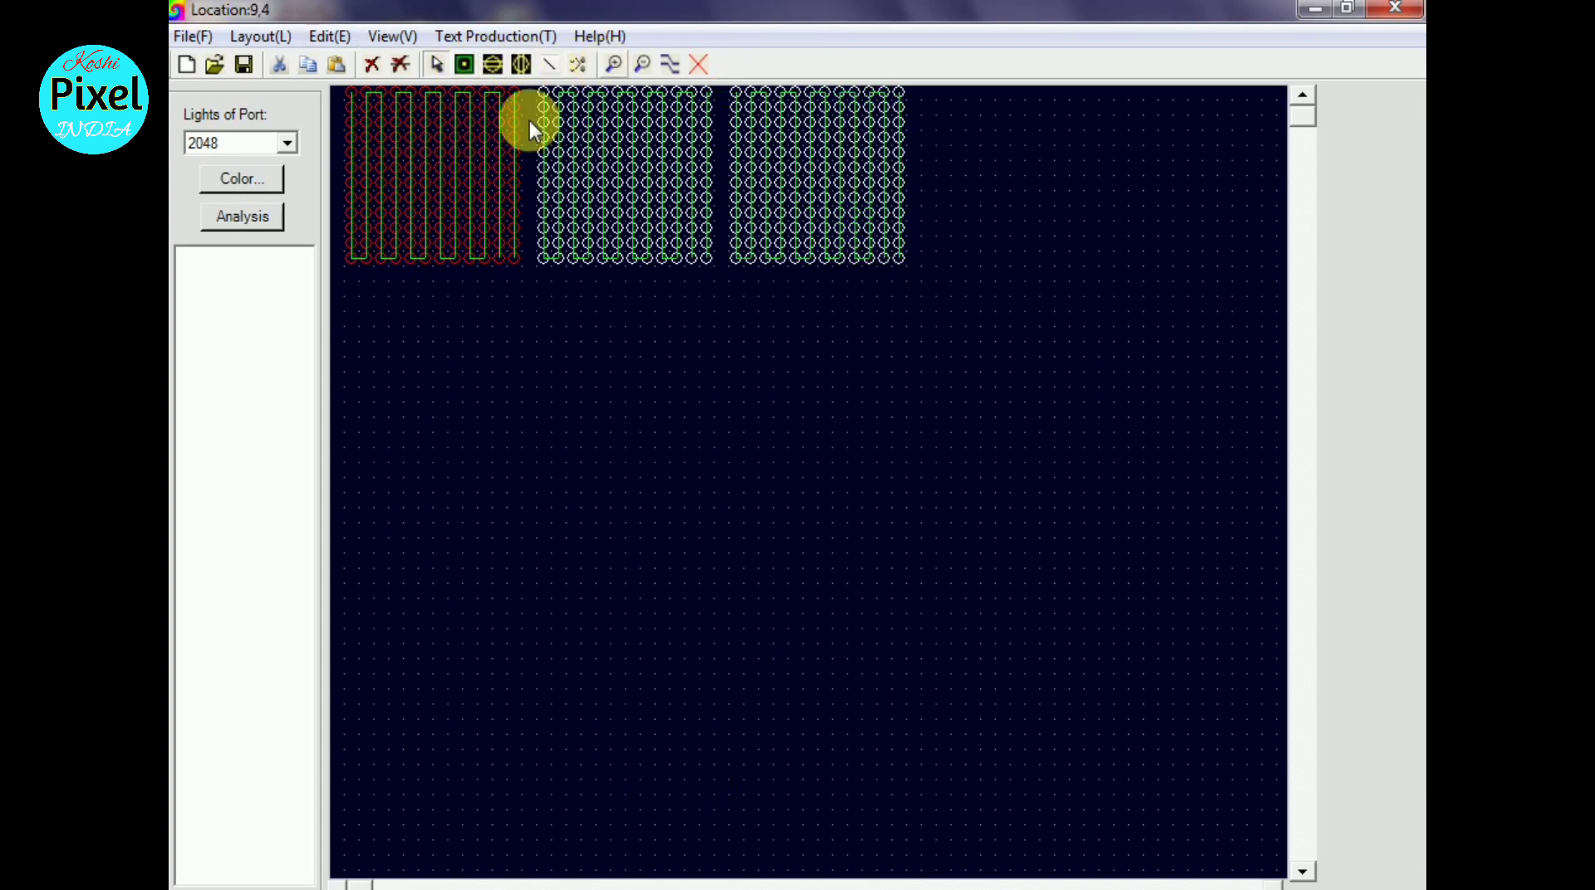
# Step: Use the Line tool to wire the three blocks in series, joining the top LEDs of their adjacent edge columns
pyautogui.click(577, 65)
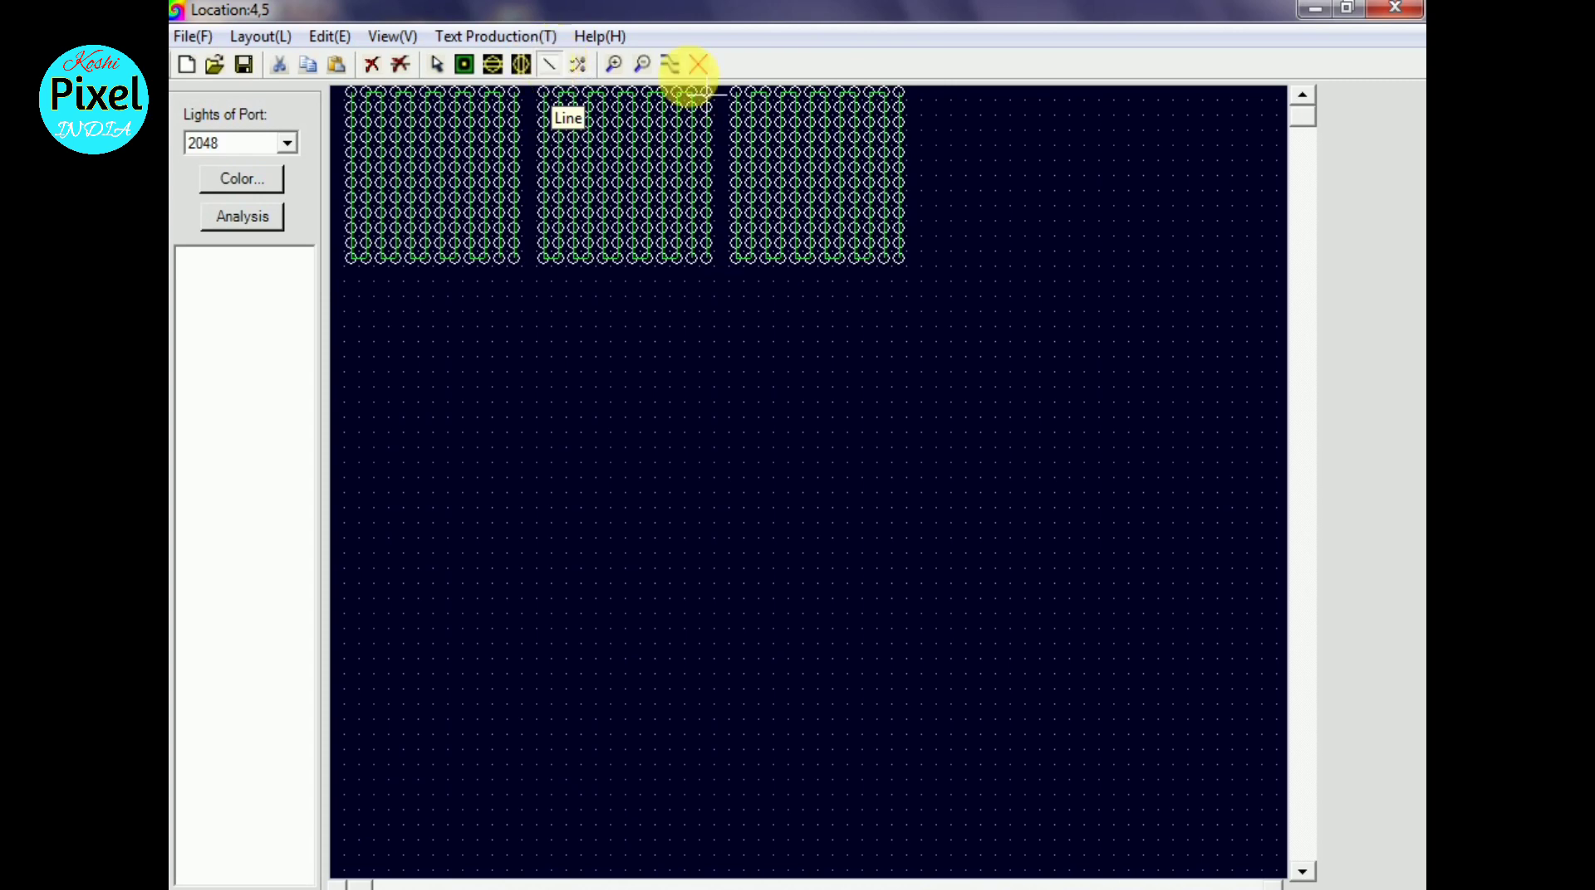
pyautogui.click(614, 64)
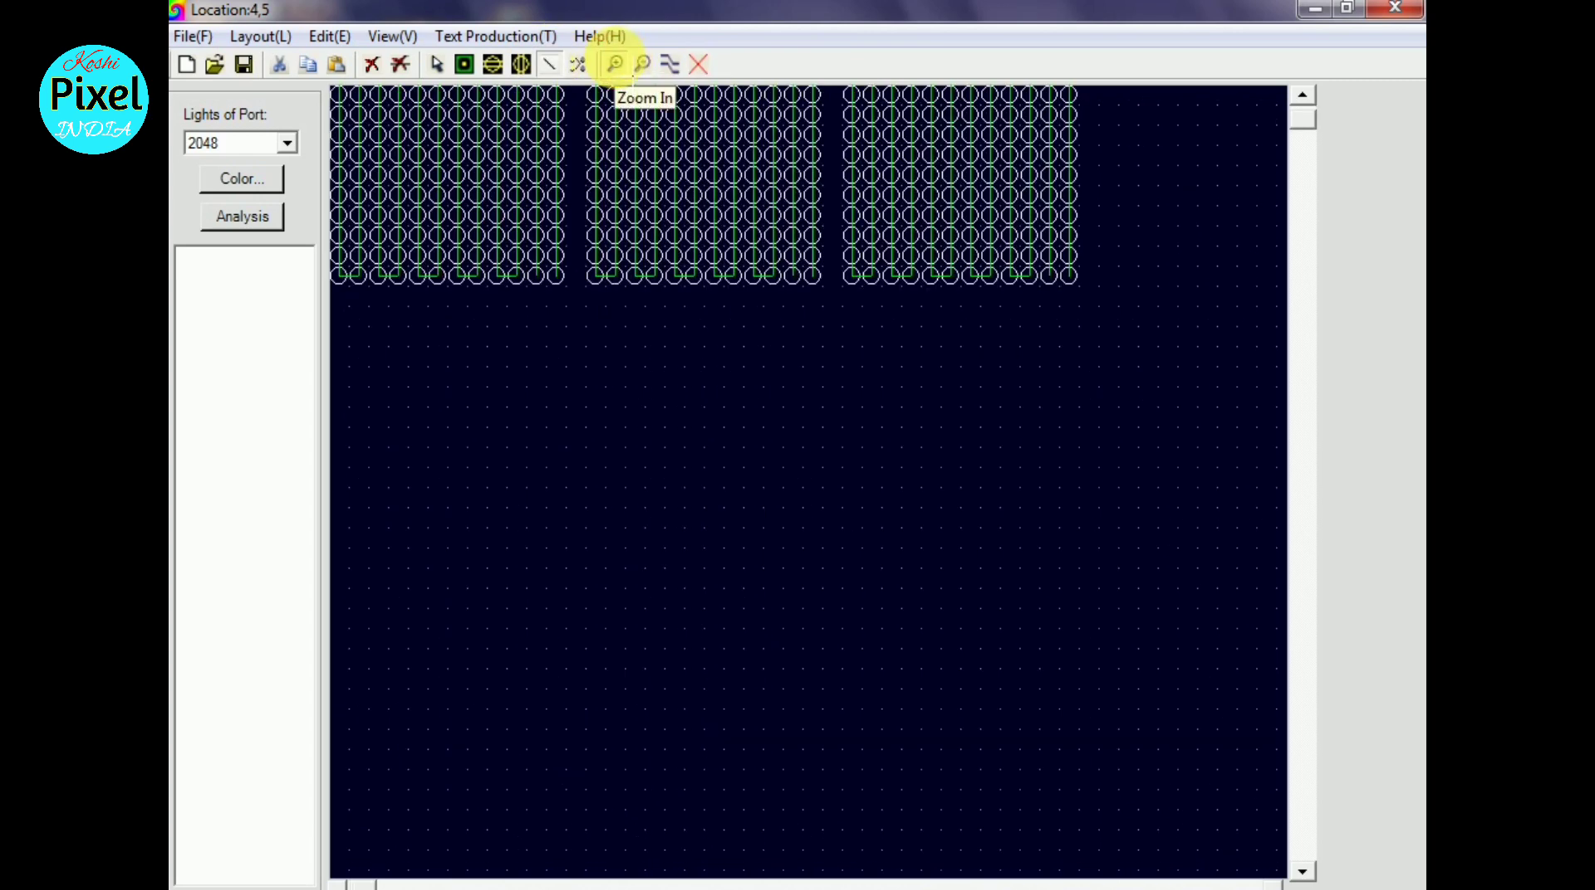
pyautogui.click(615, 64)
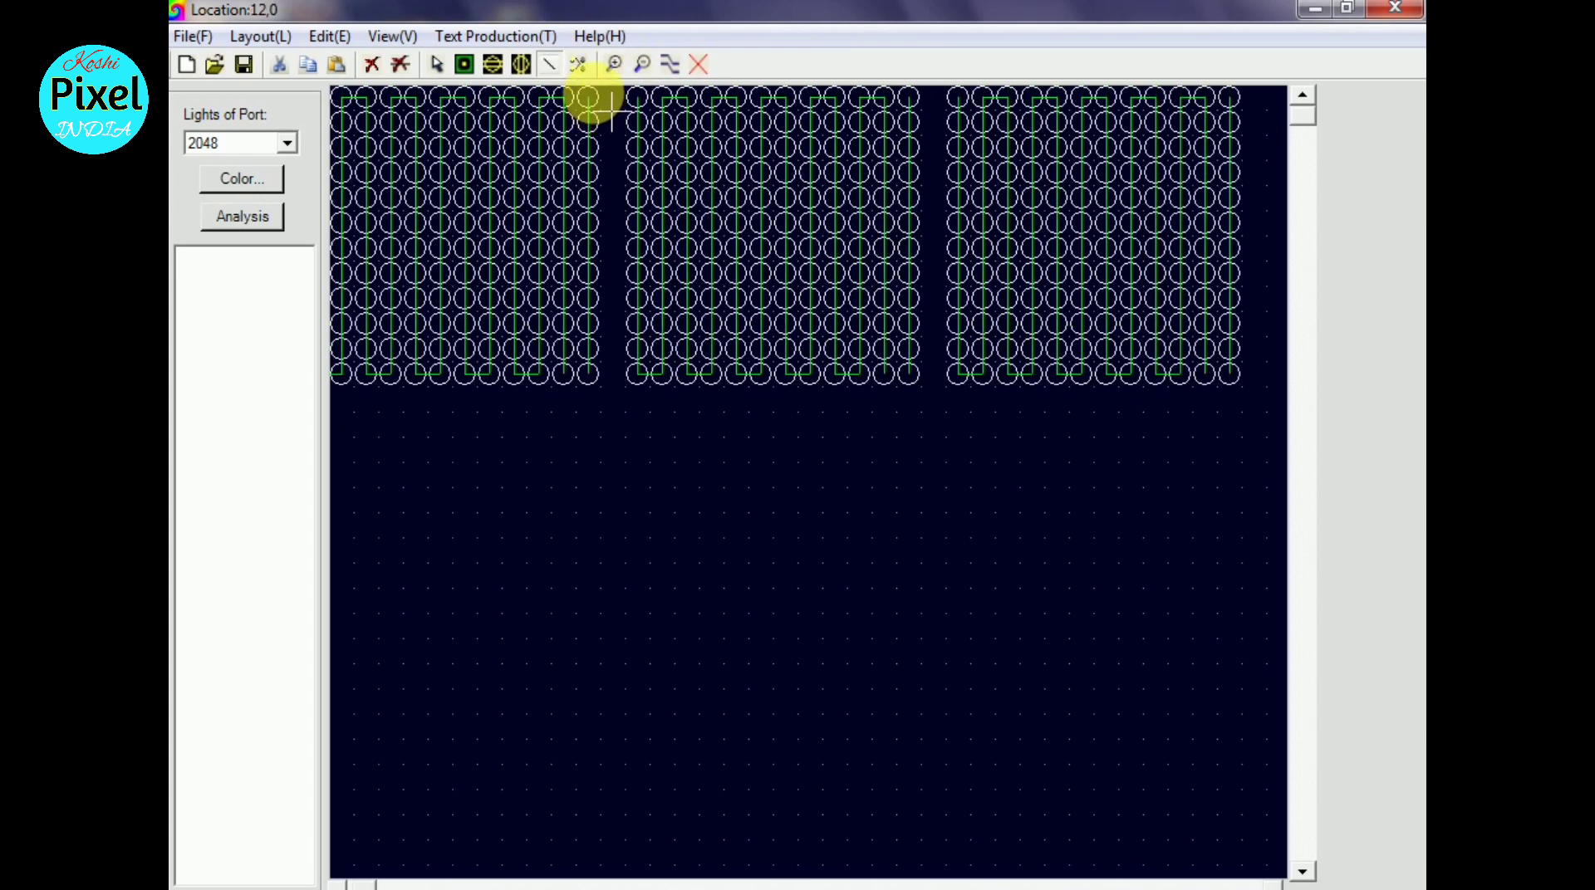
pyautogui.click(615, 64)
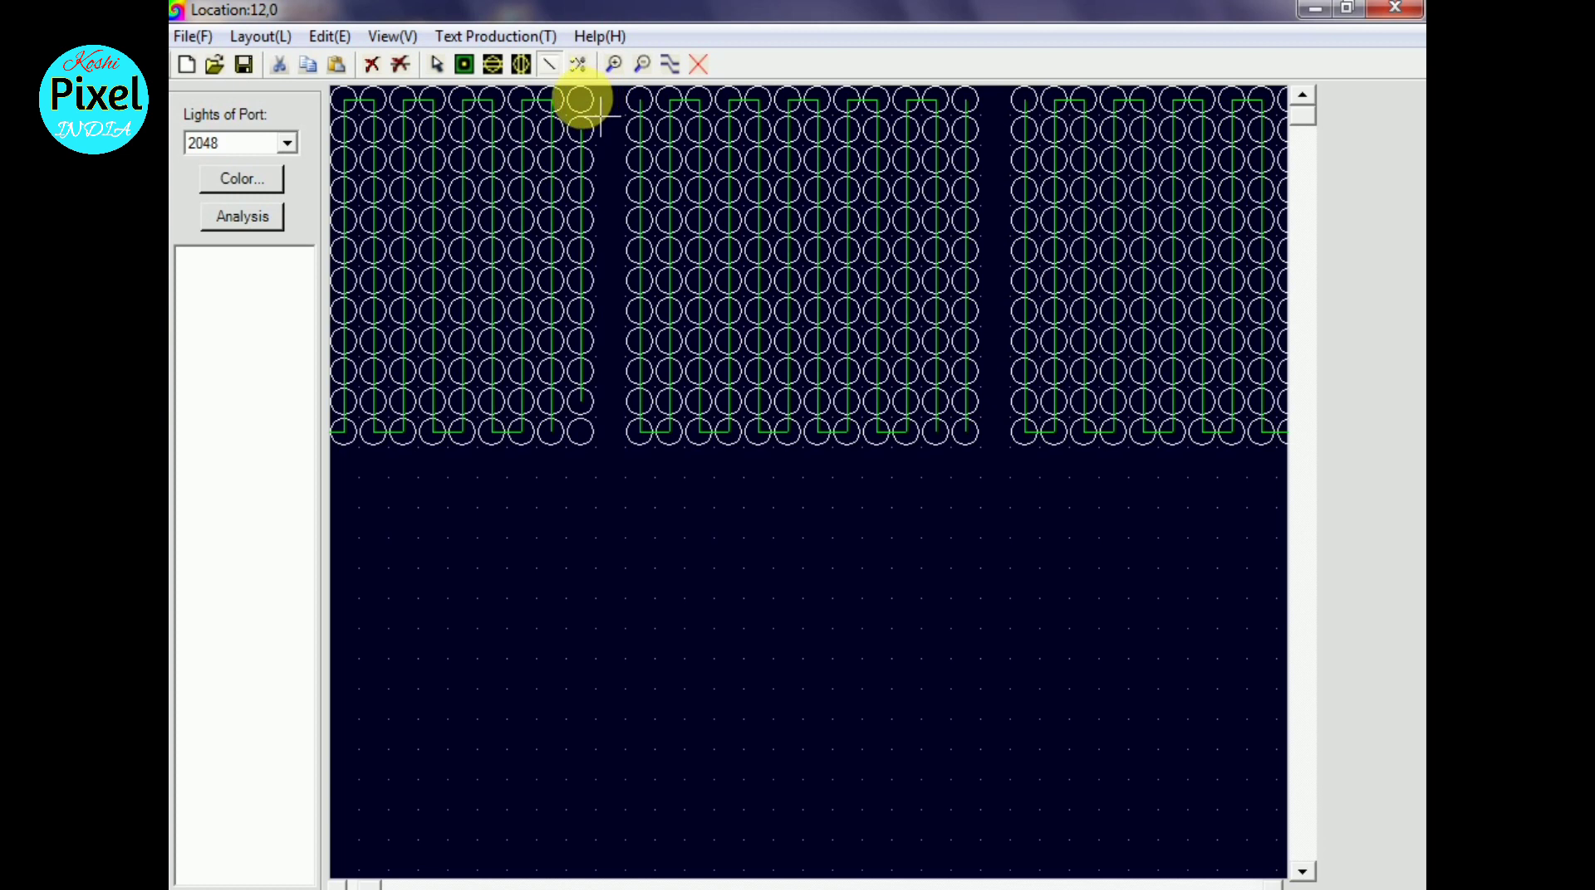
pyautogui.moveTo(580, 99); pyautogui.dragTo(640, 98)
pyautogui.click(967, 96)
pyautogui.moveTo(967, 97); pyautogui.dragTo(1024, 99)
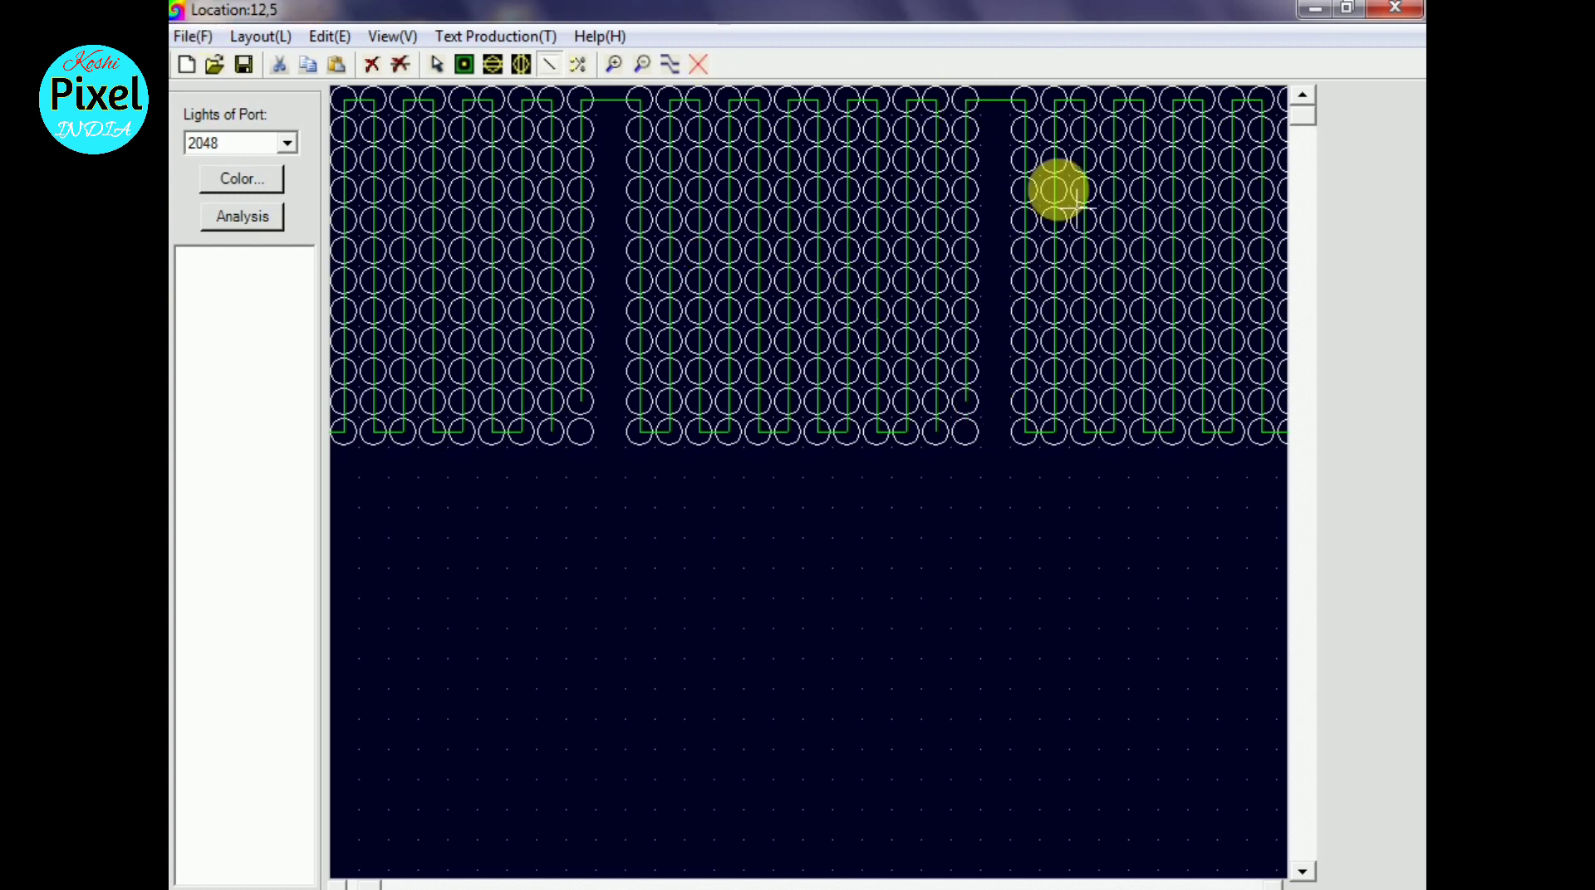
# Step: Copy the whole row of three wired blocks and paste two copies below it, leaving a one-row gap between rows
pyautogui.click(643, 64)
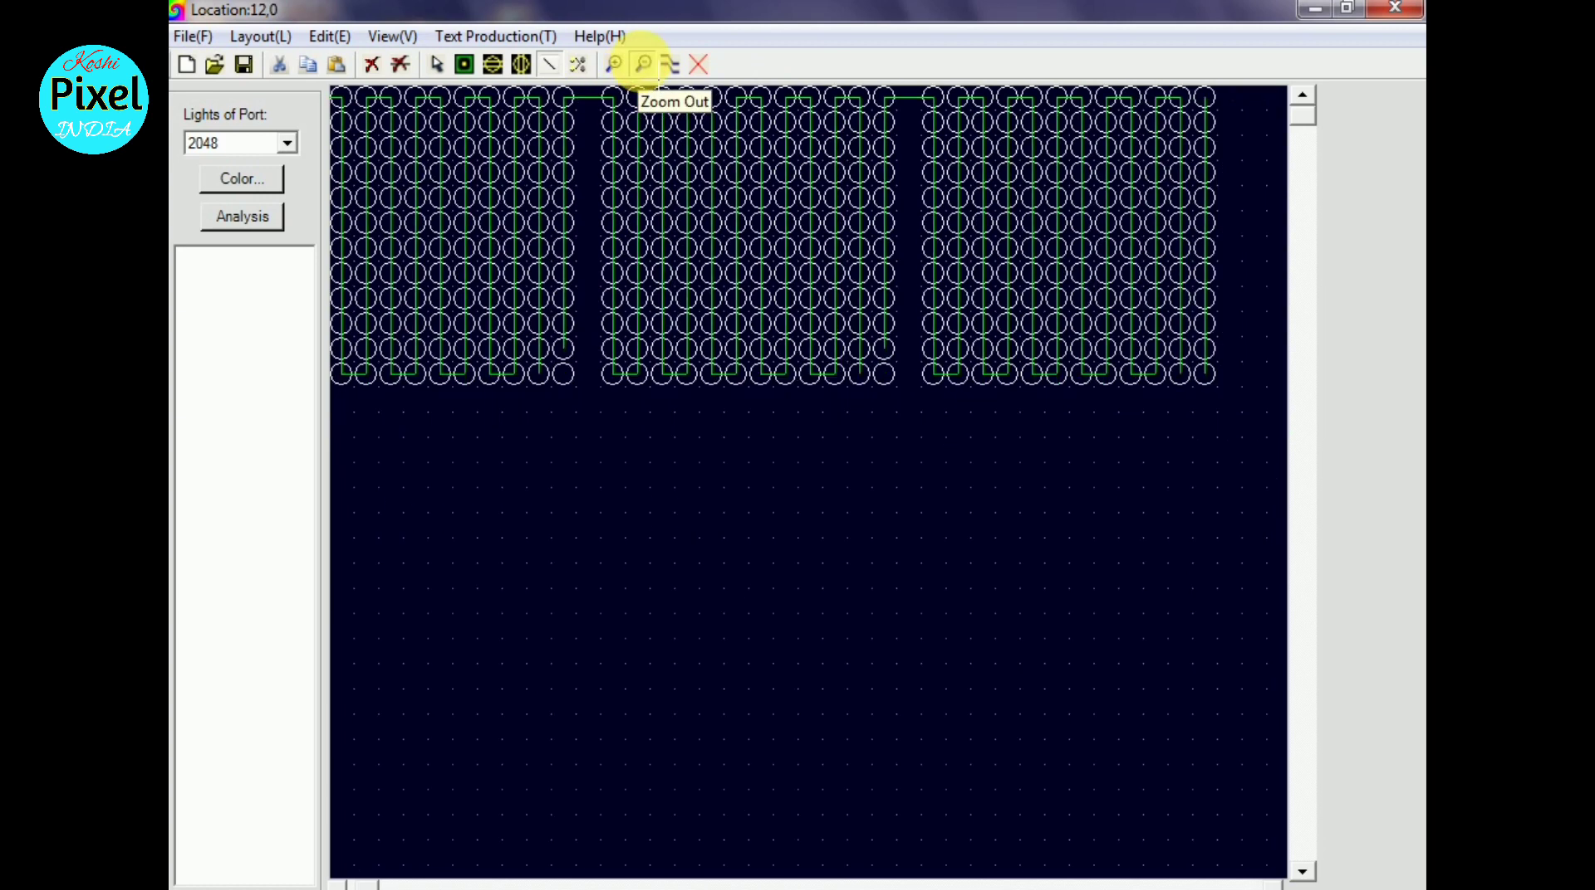
pyautogui.click(643, 64)
pyautogui.click(643, 64)
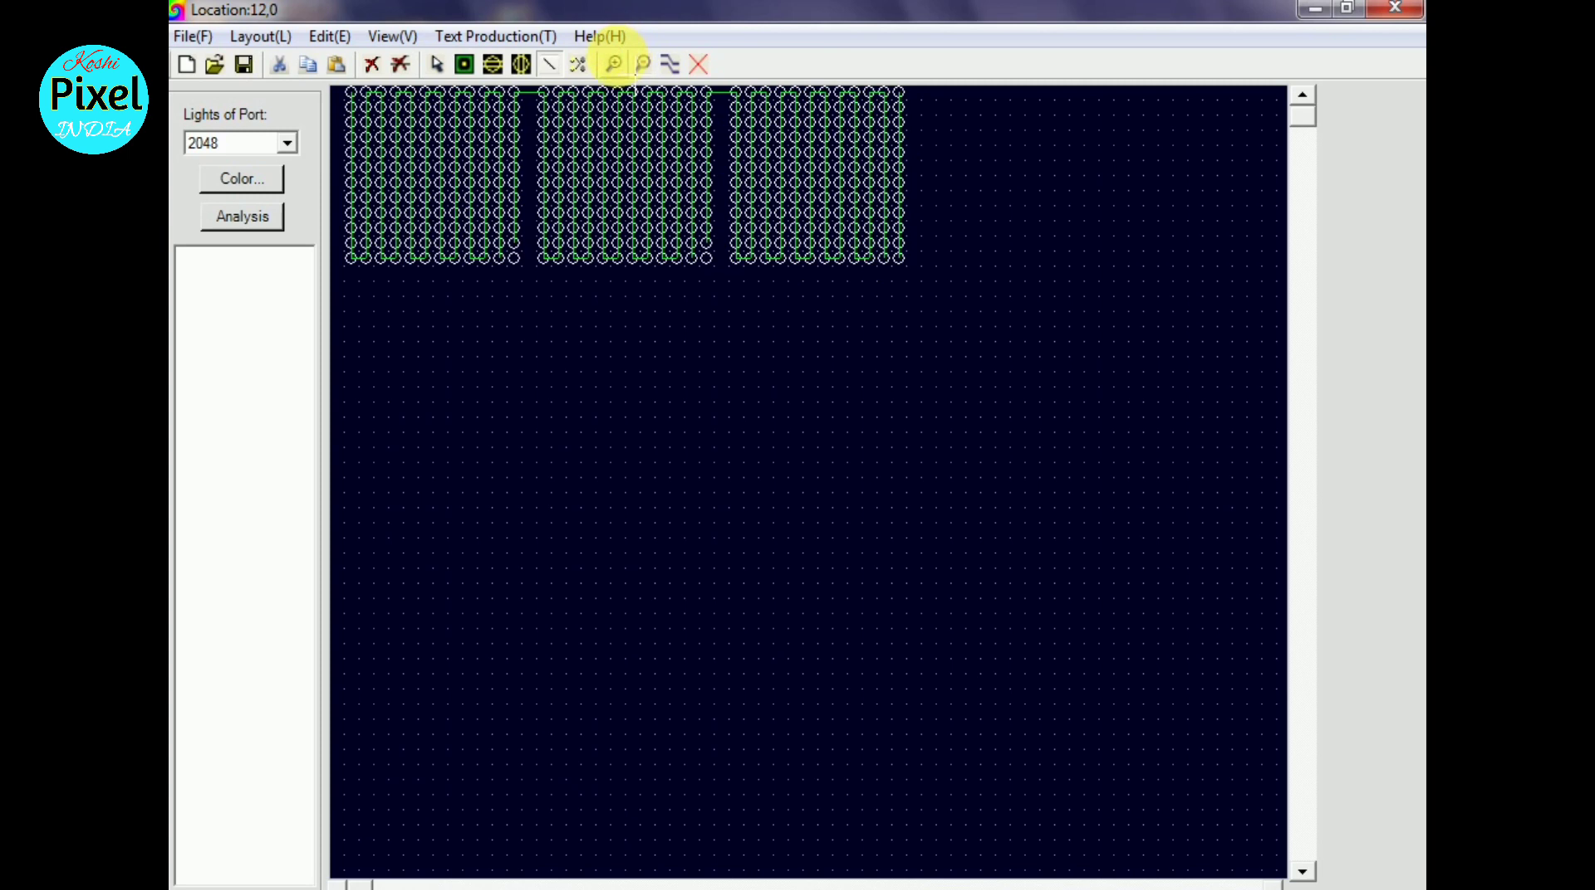
pyautogui.click(613, 64)
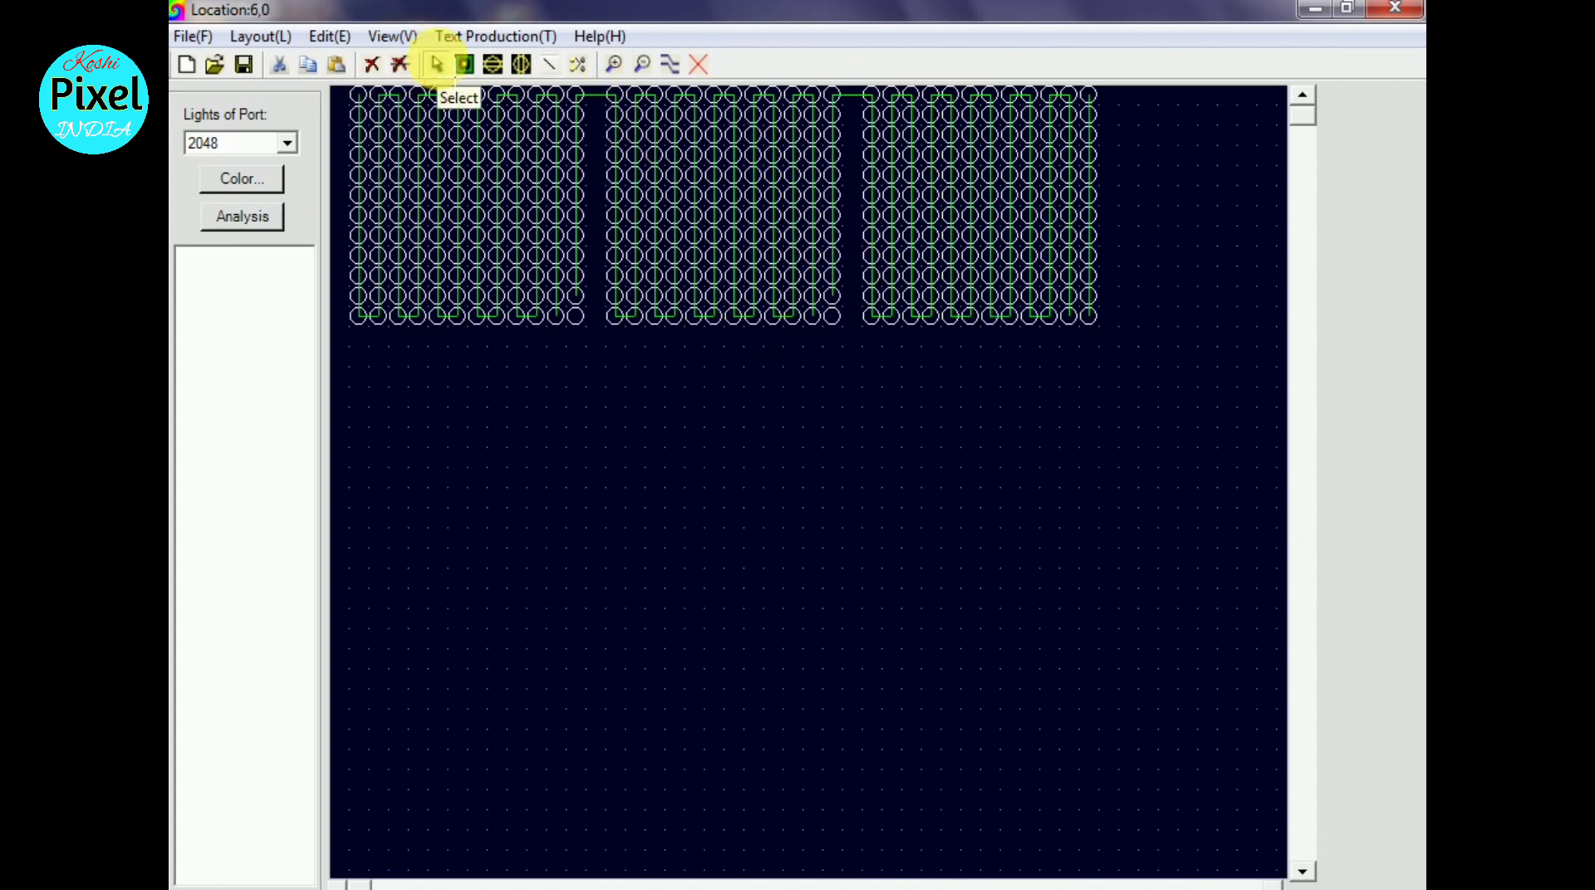
pyautogui.click(436, 64)
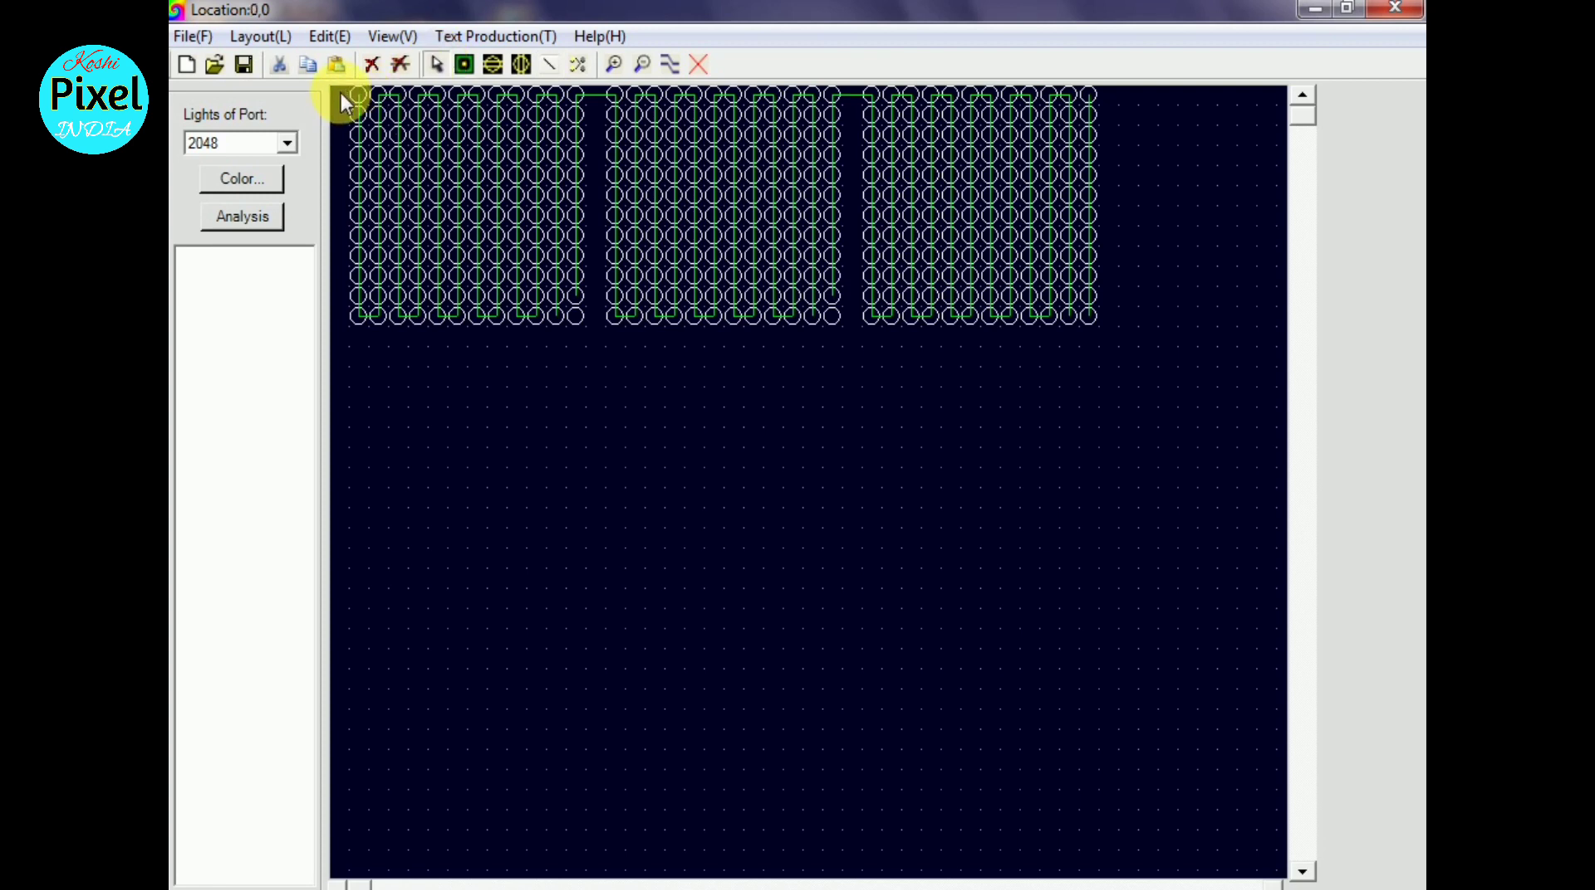
pyautogui.moveTo(347, 98); pyautogui.dragTo(1096, 327)
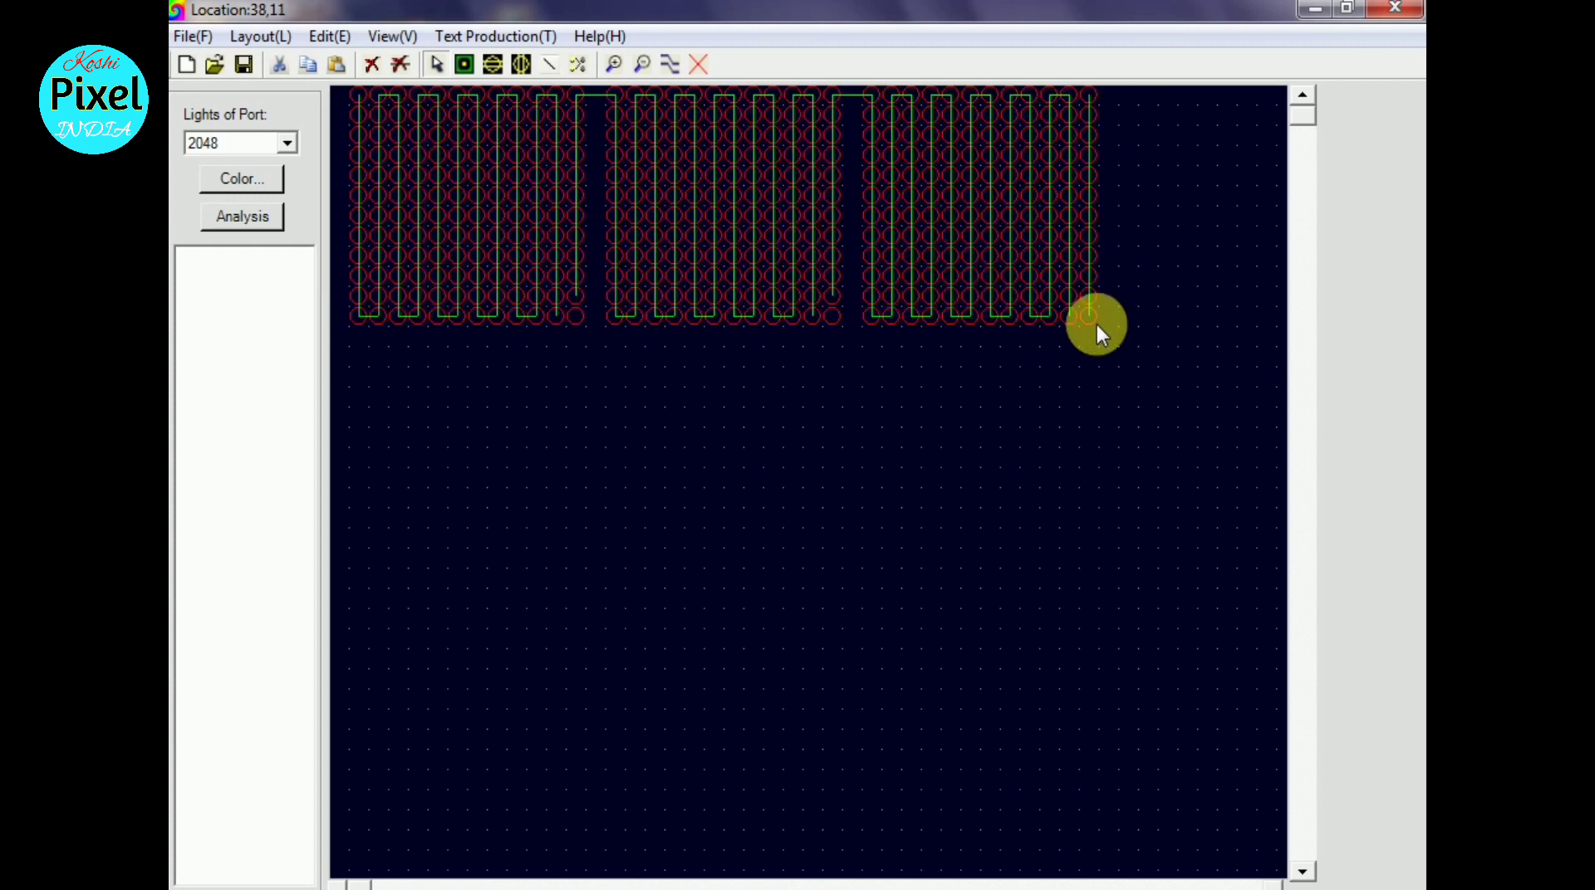
pyautogui.click(314, 76)
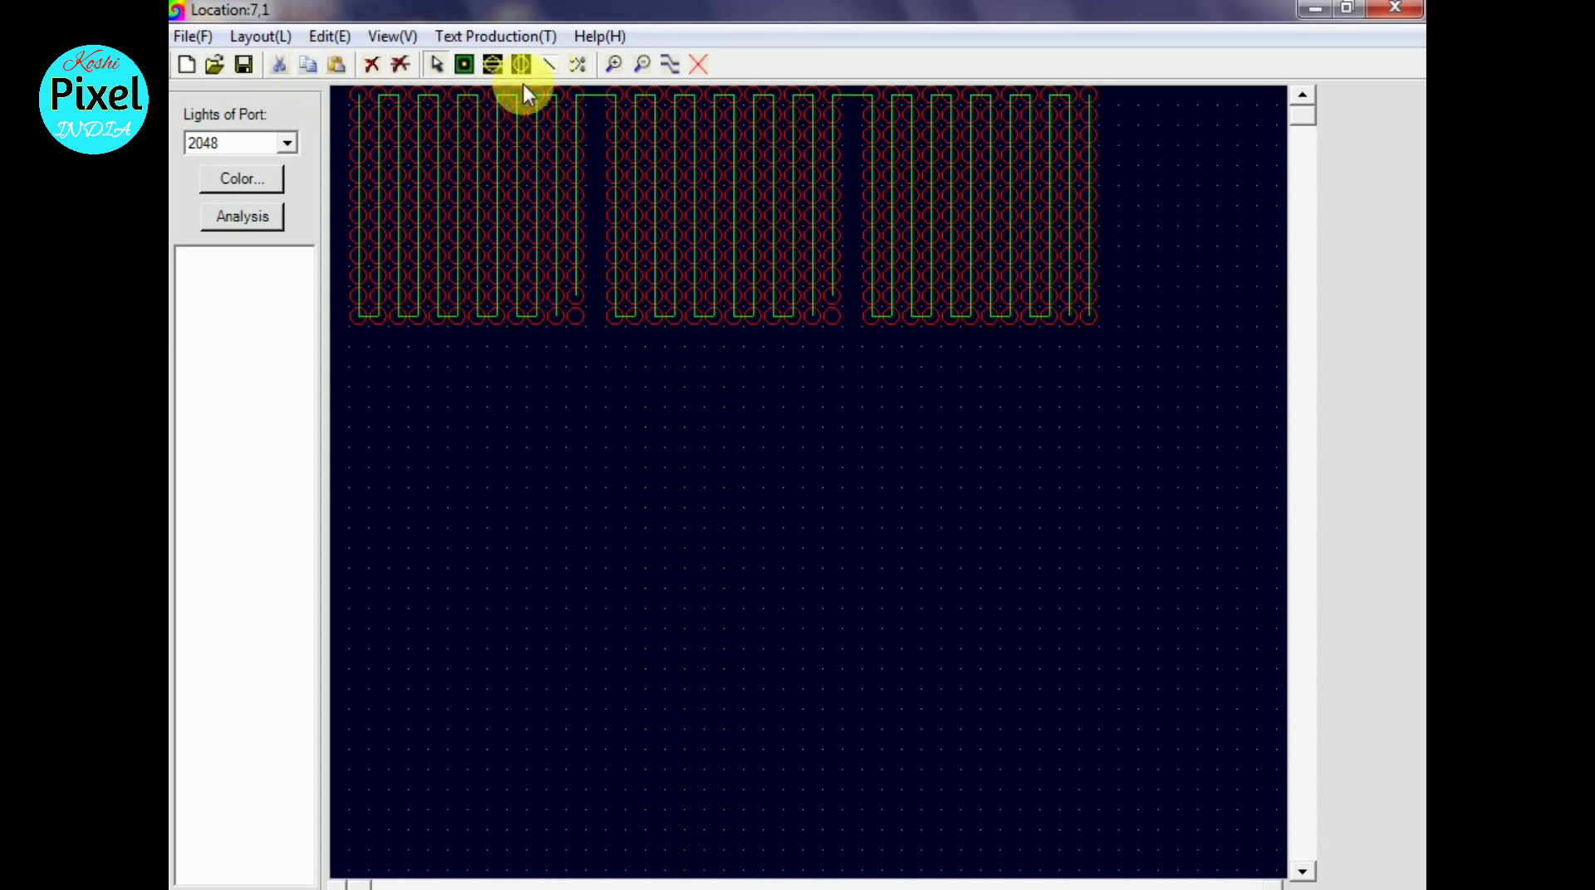
pyautogui.click(579, 64)
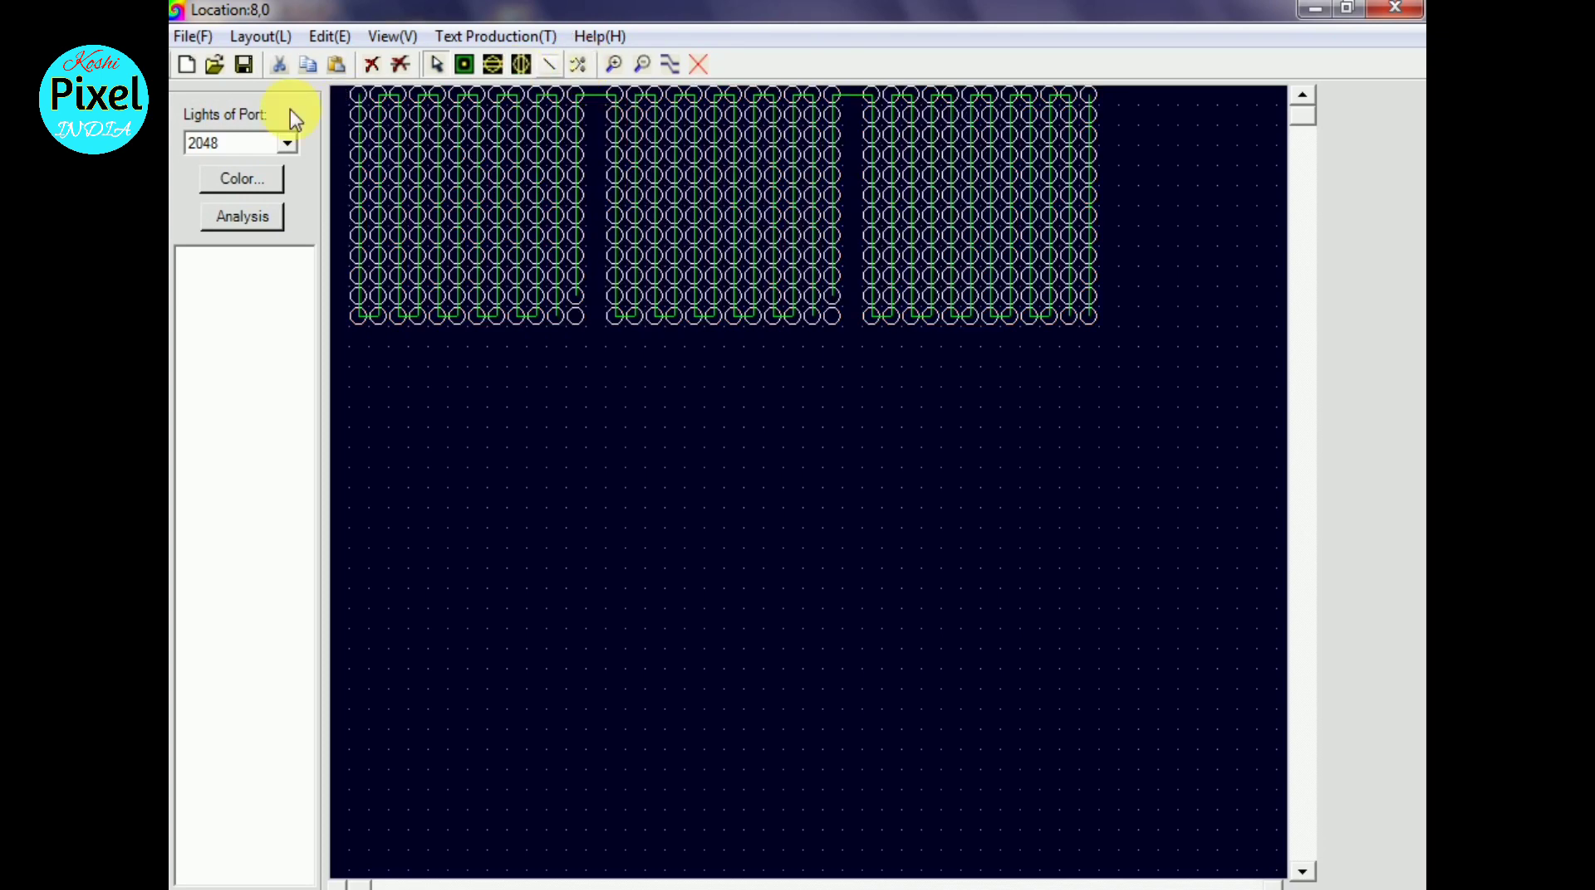
pyautogui.click(334, 68)
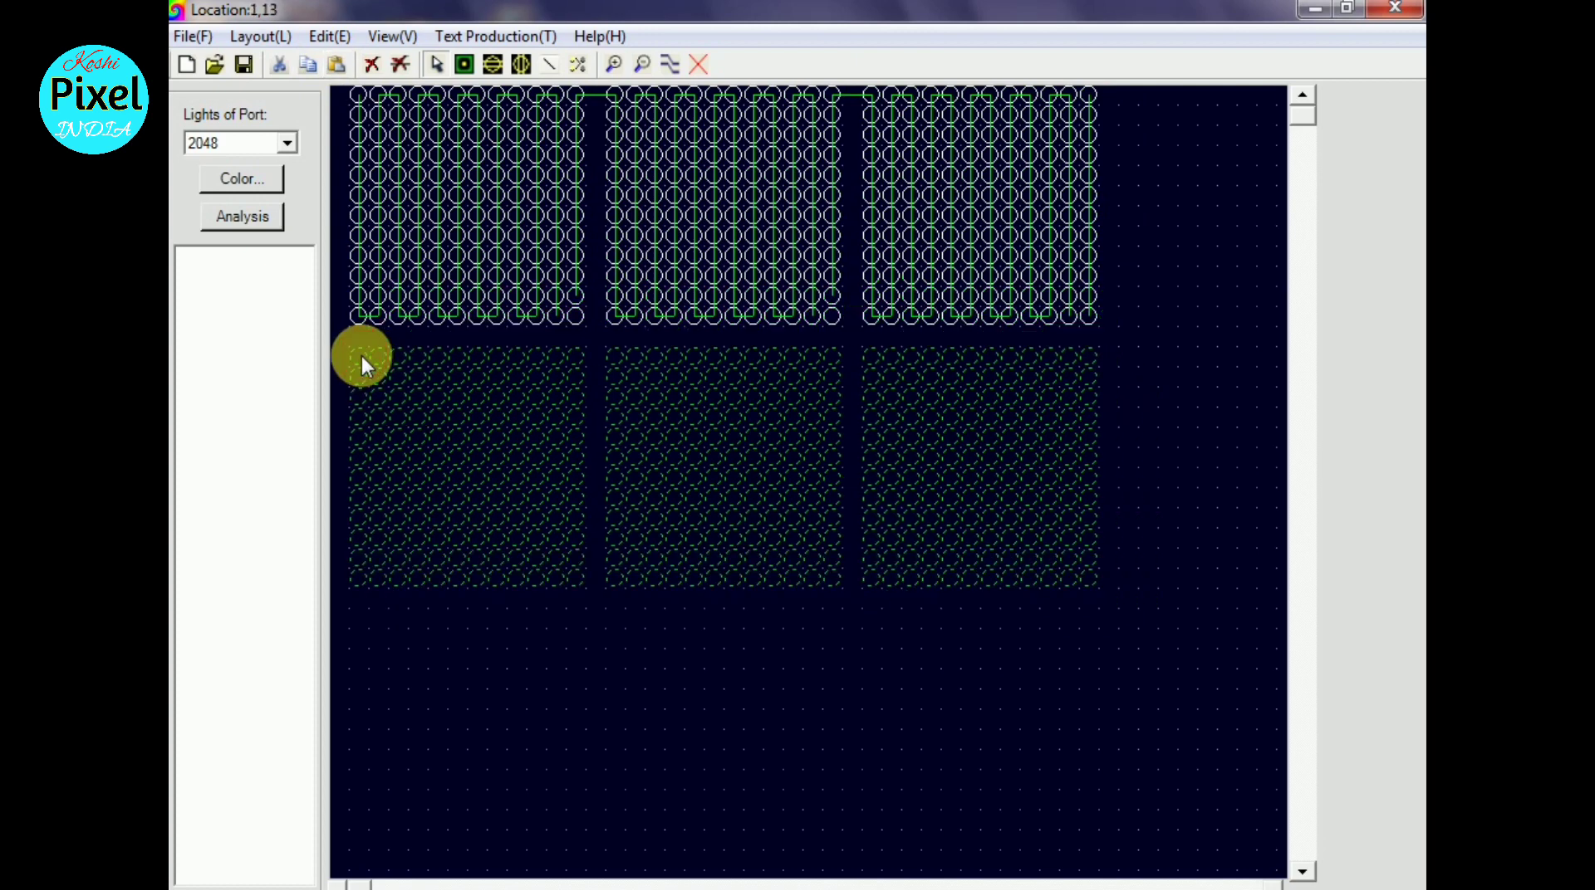
pyautogui.click(362, 357)
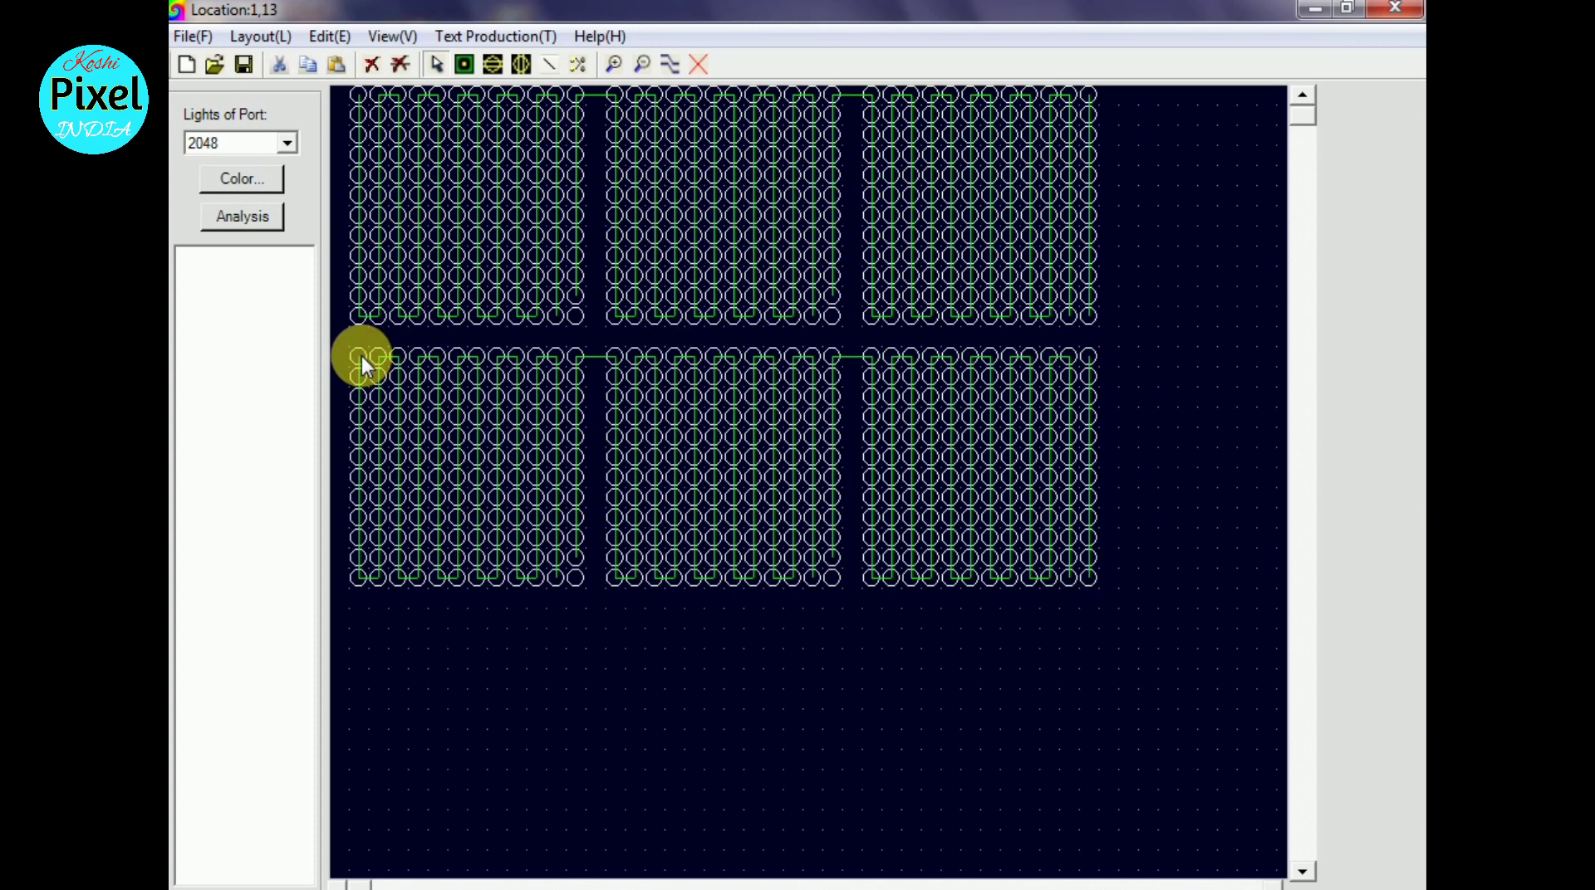
pyautogui.click(330, 63)
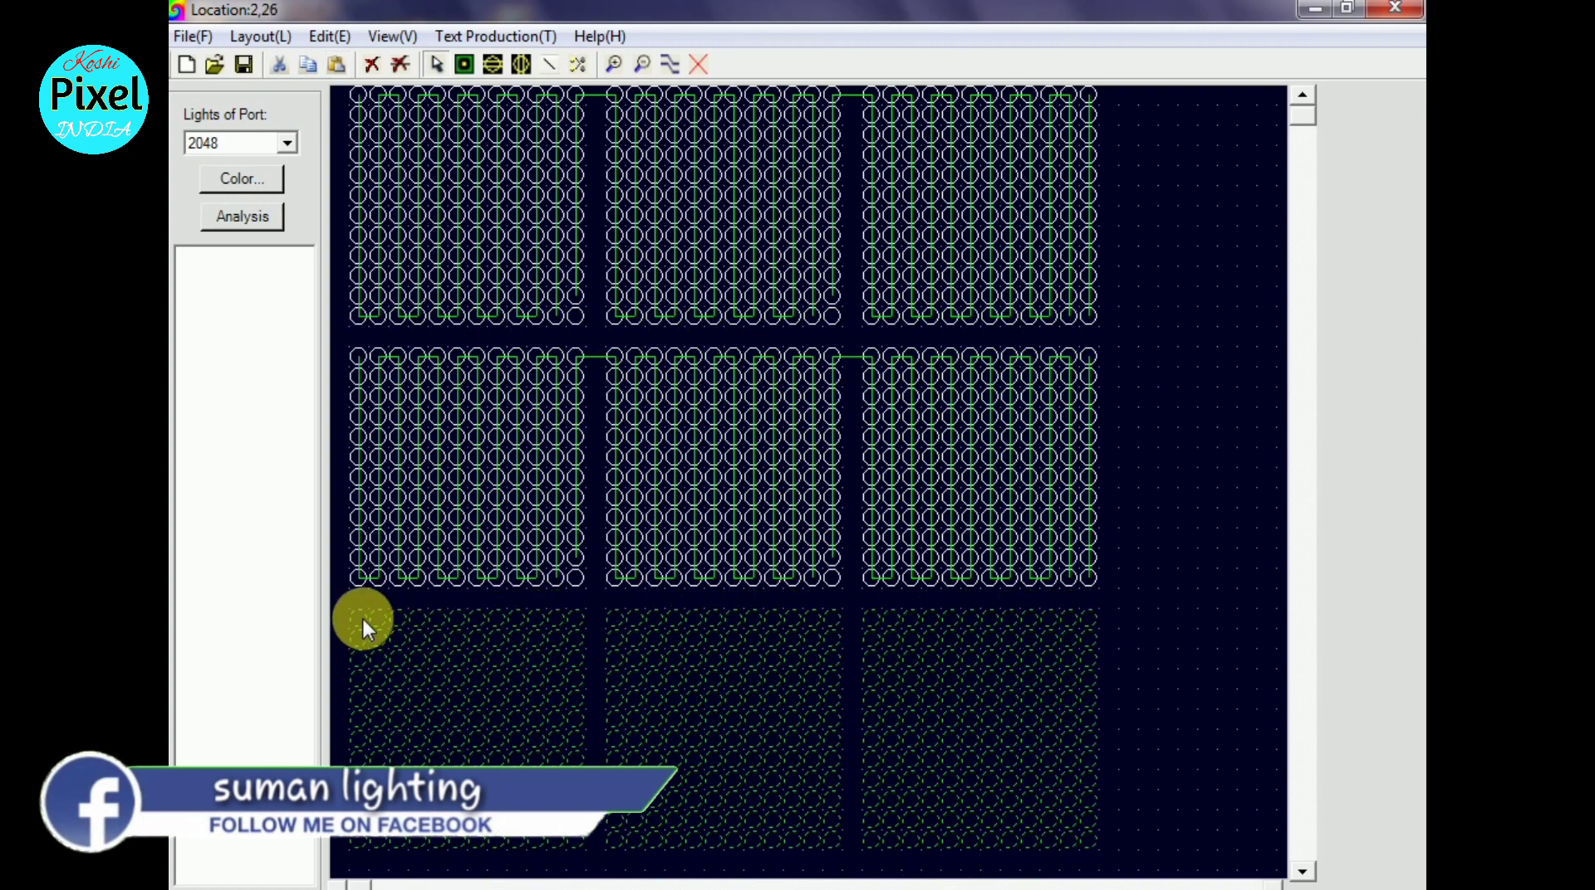
pyautogui.click(363, 619)
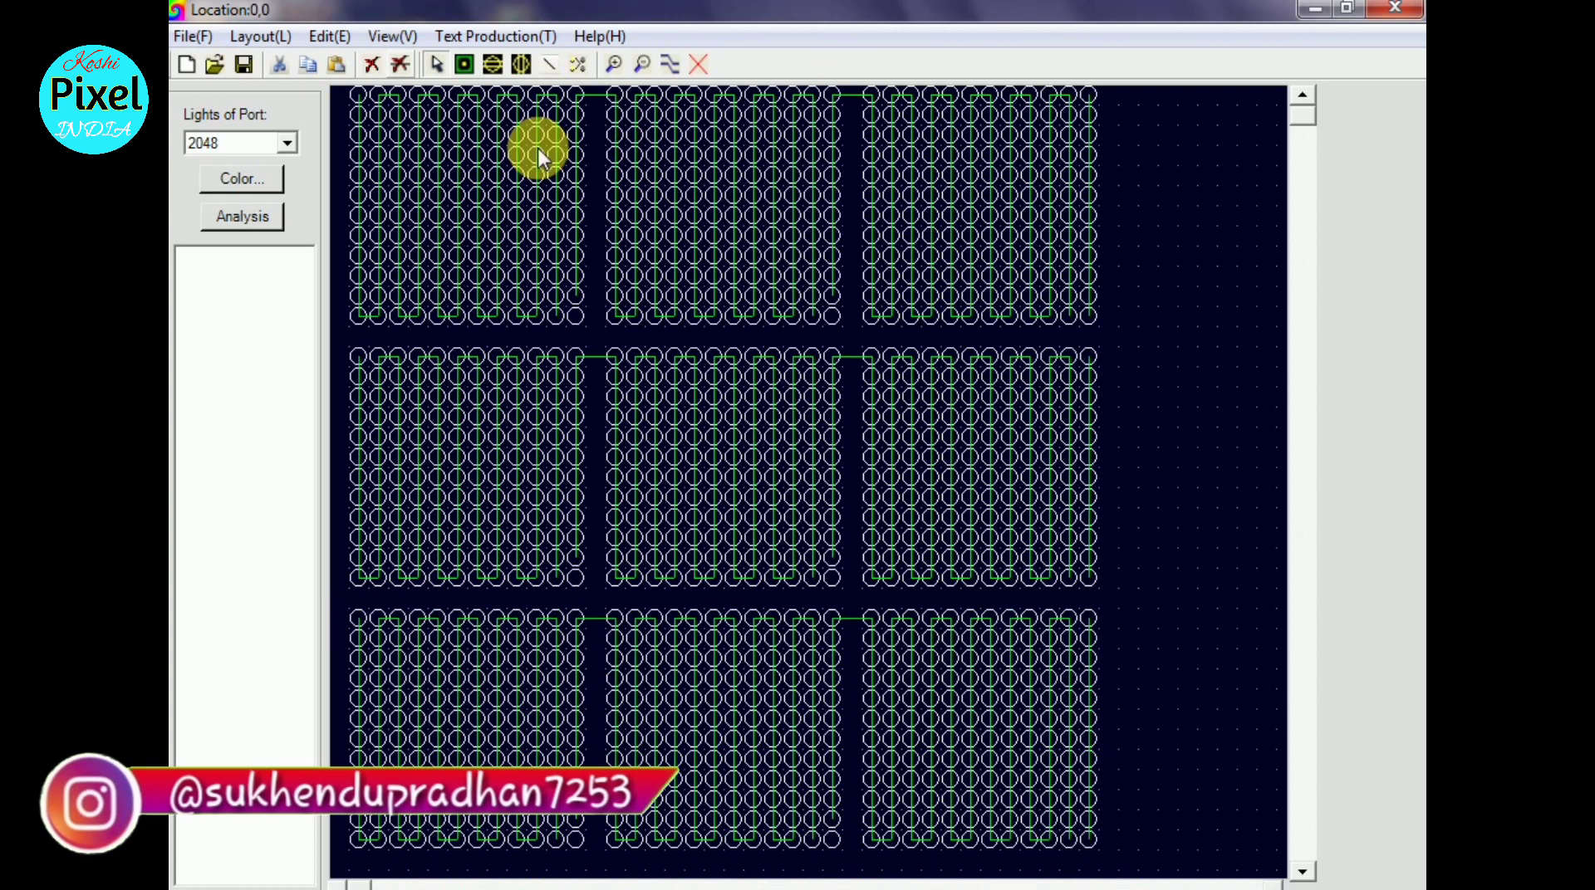
# Step: Wire the first row of blocks to the second along the leftmost column, and the second row to the third along the rightmost column
pyautogui.click(550, 63)
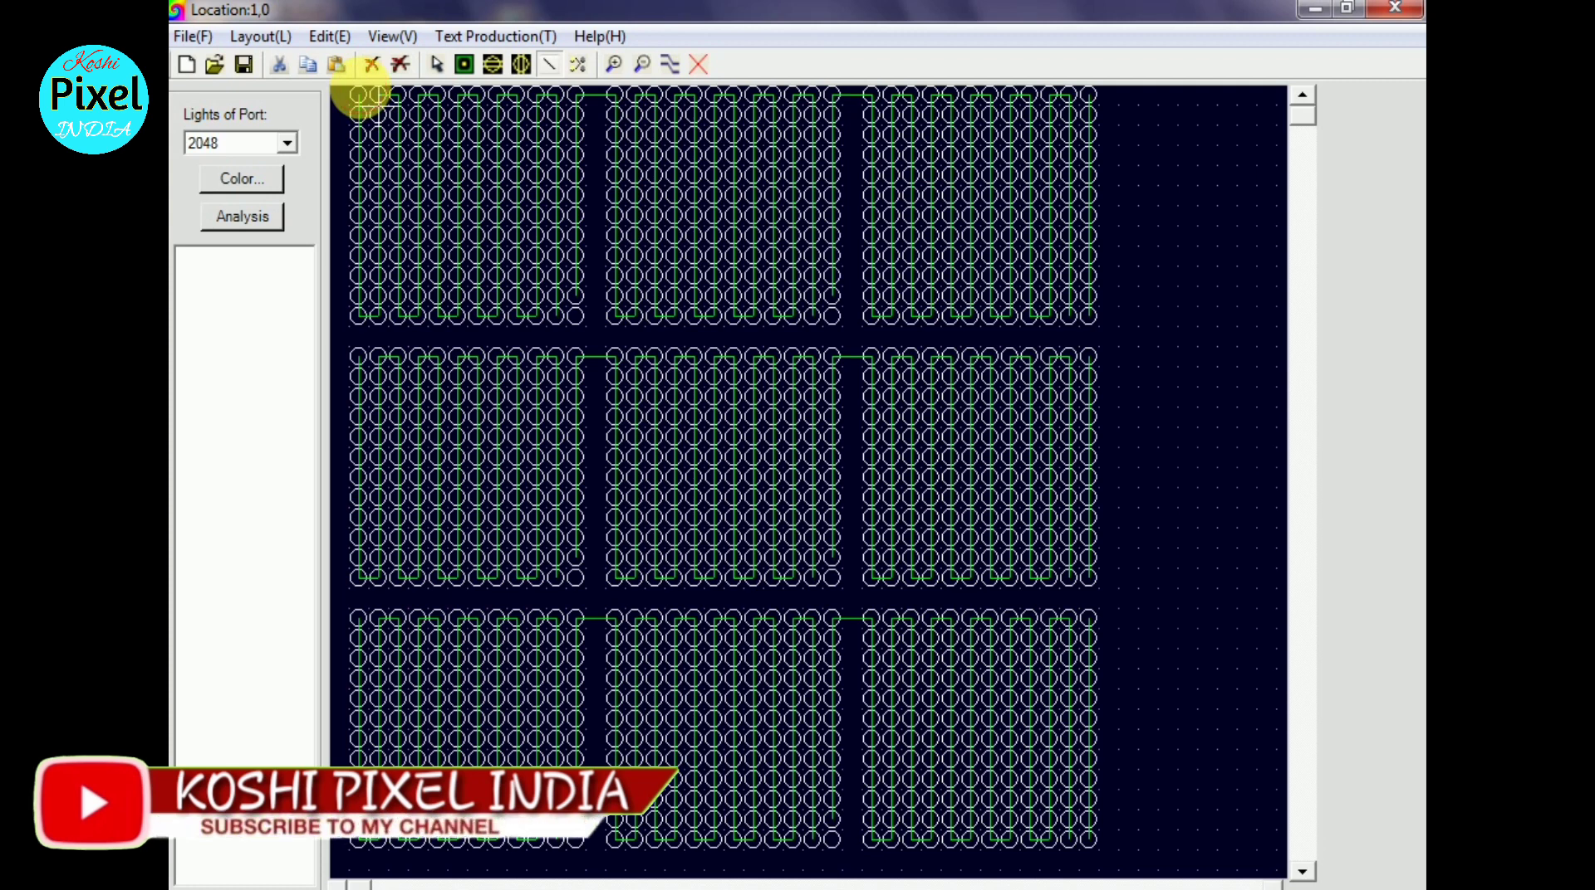
pyautogui.moveTo(357, 116); pyautogui.dragTo(359, 355)
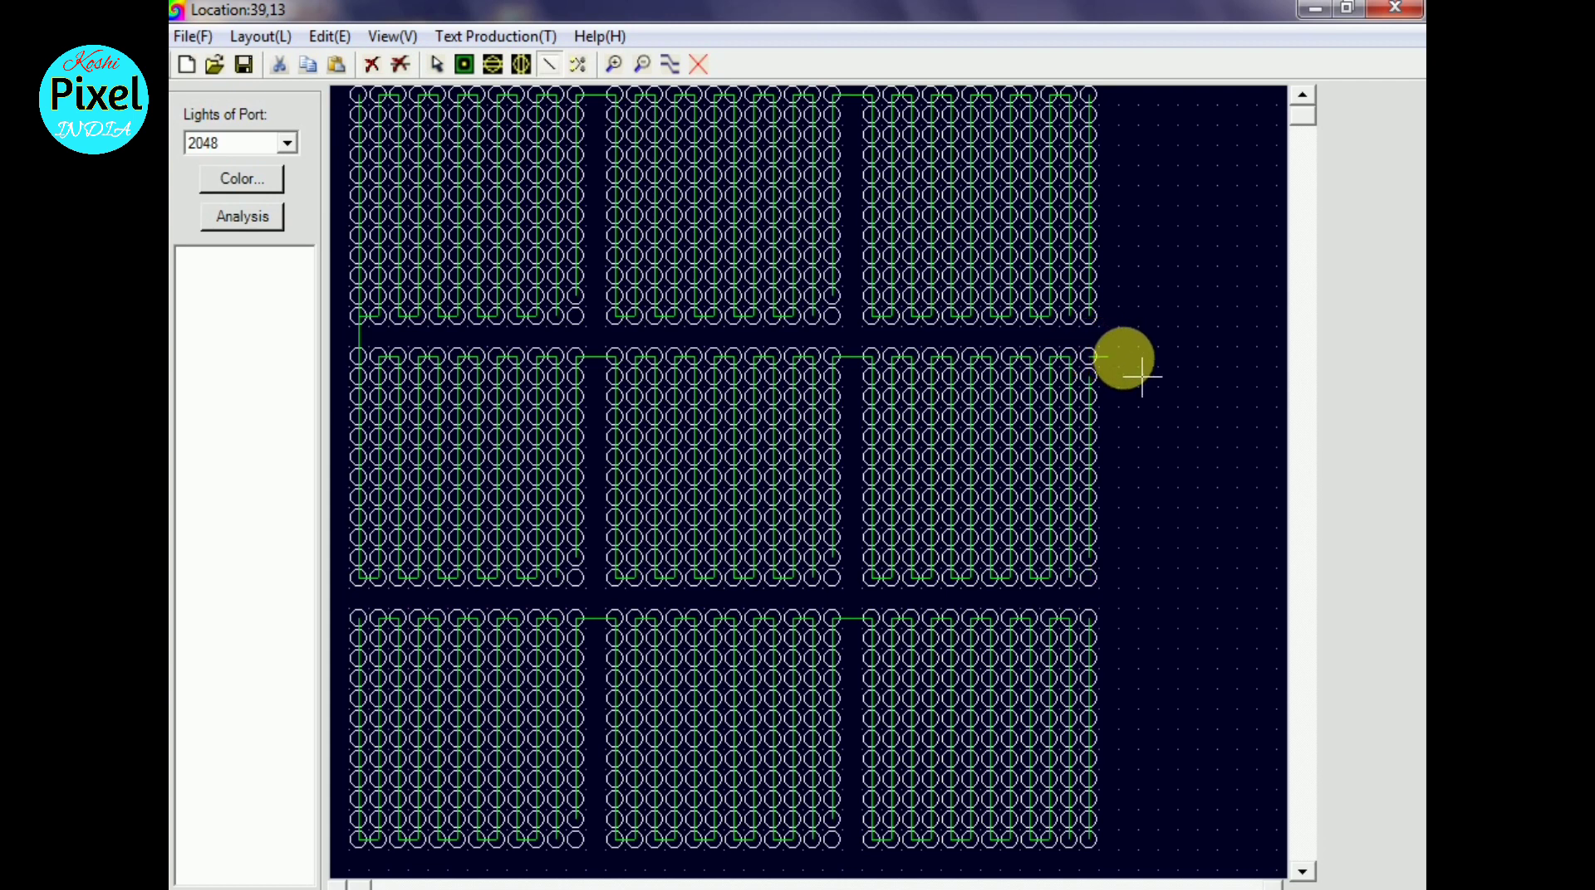
pyautogui.moveTo(1142, 376); pyautogui.dragTo(1110, 525)
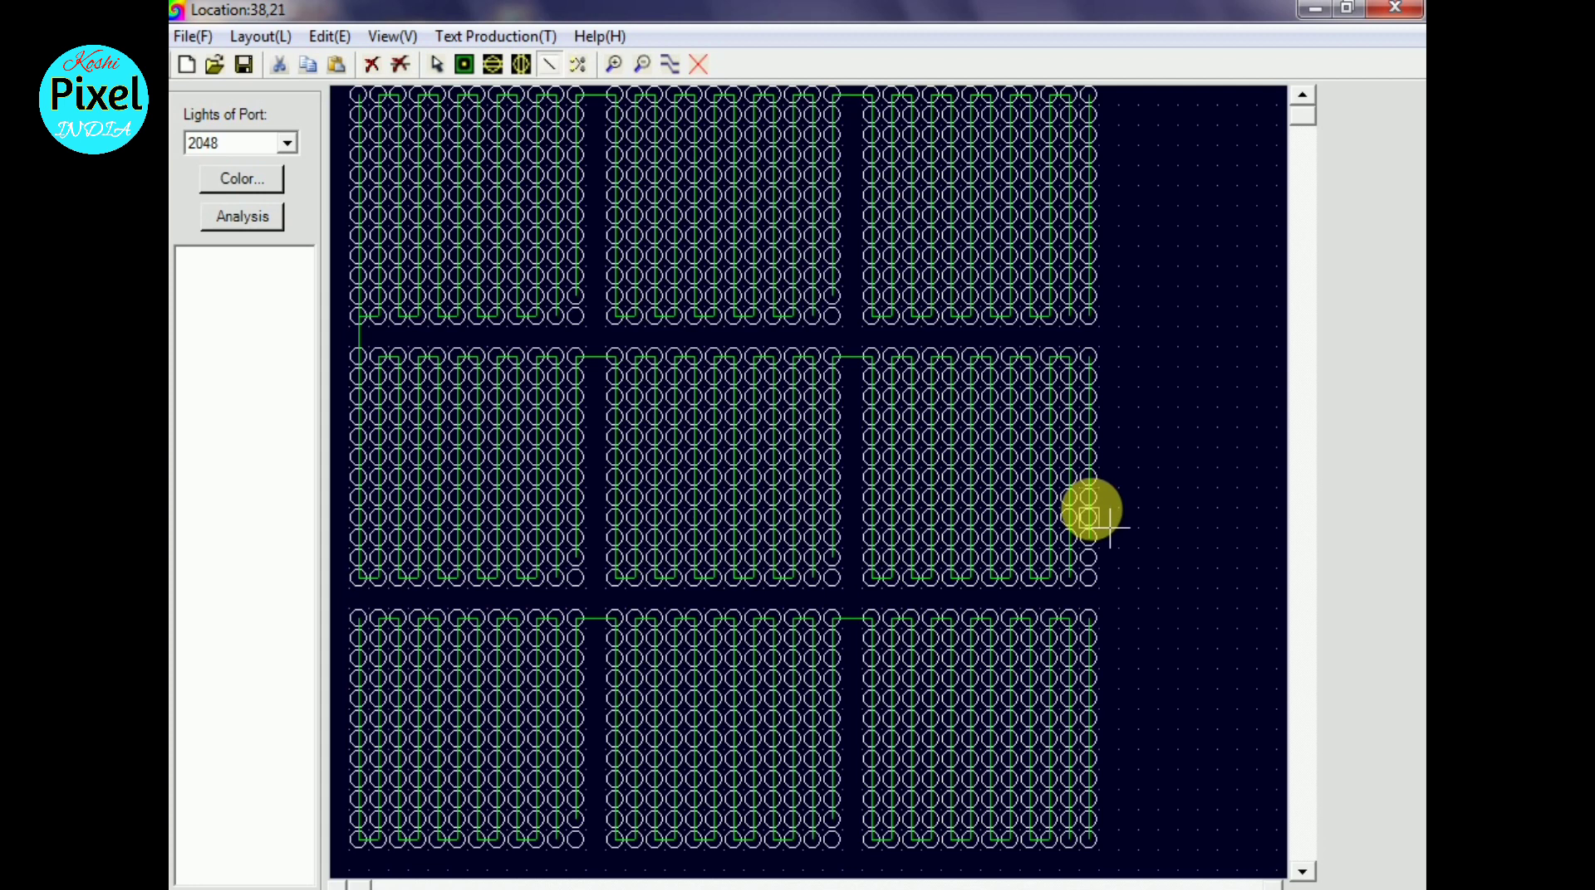
pyautogui.moveTo(1109, 527)
pyautogui.mouseDown()
pyautogui.moveTo(1087, 587)
pyautogui.moveTo(1108, 595)
pyautogui.moveTo(1088, 543)
pyautogui.mouseUp()
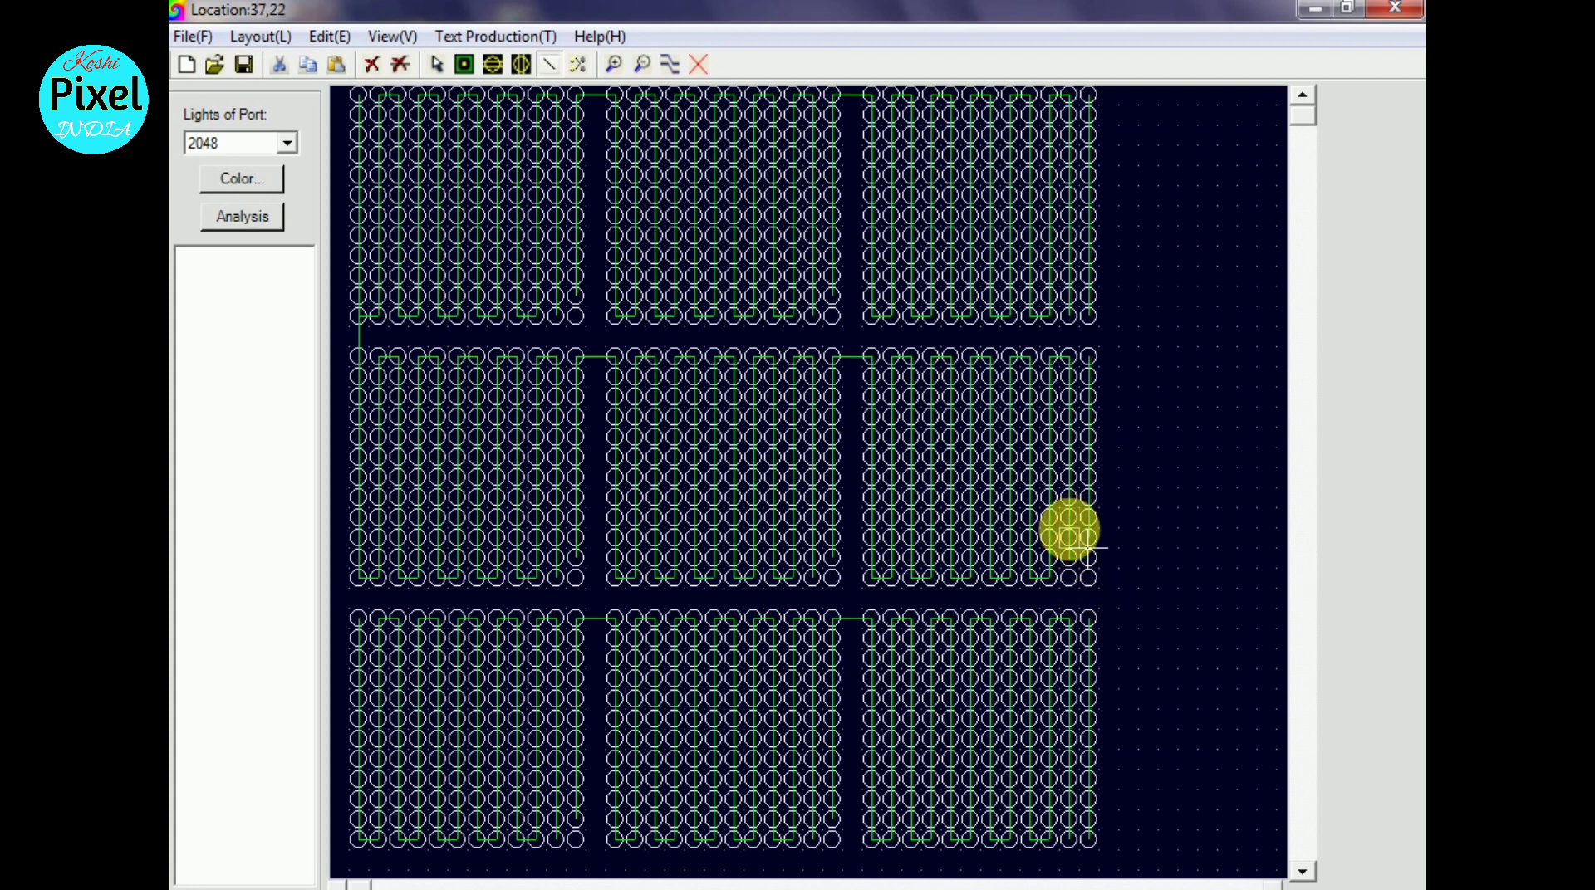
pyautogui.moveTo(1087, 546)
pyautogui.mouseDown()
pyautogui.moveTo(1093, 584)
pyautogui.moveTo(1098, 545)
pyautogui.moveTo(1112, 571)
pyautogui.moveTo(1113, 507)
pyautogui.moveTo(1061, 509)
pyautogui.moveTo(1099, 507)
pyautogui.moveTo(1149, 541)
pyautogui.moveTo(1100, 449)
pyautogui.moveTo(1122, 553)
pyautogui.moveTo(1078, 575)
pyautogui.moveTo(1077, 560)
pyautogui.moveTo(1104, 588)
pyautogui.moveTo(1099, 515)
pyautogui.moveTo(1093, 568)
pyautogui.moveTo(1057, 590)
pyautogui.moveTo(1094, 584)
pyautogui.moveTo(1129, 421)
pyautogui.moveTo(1101, 313)
pyautogui.moveTo(1160, 306)
pyautogui.mouseUp()
pyautogui.scroll(1, 1141, 521)
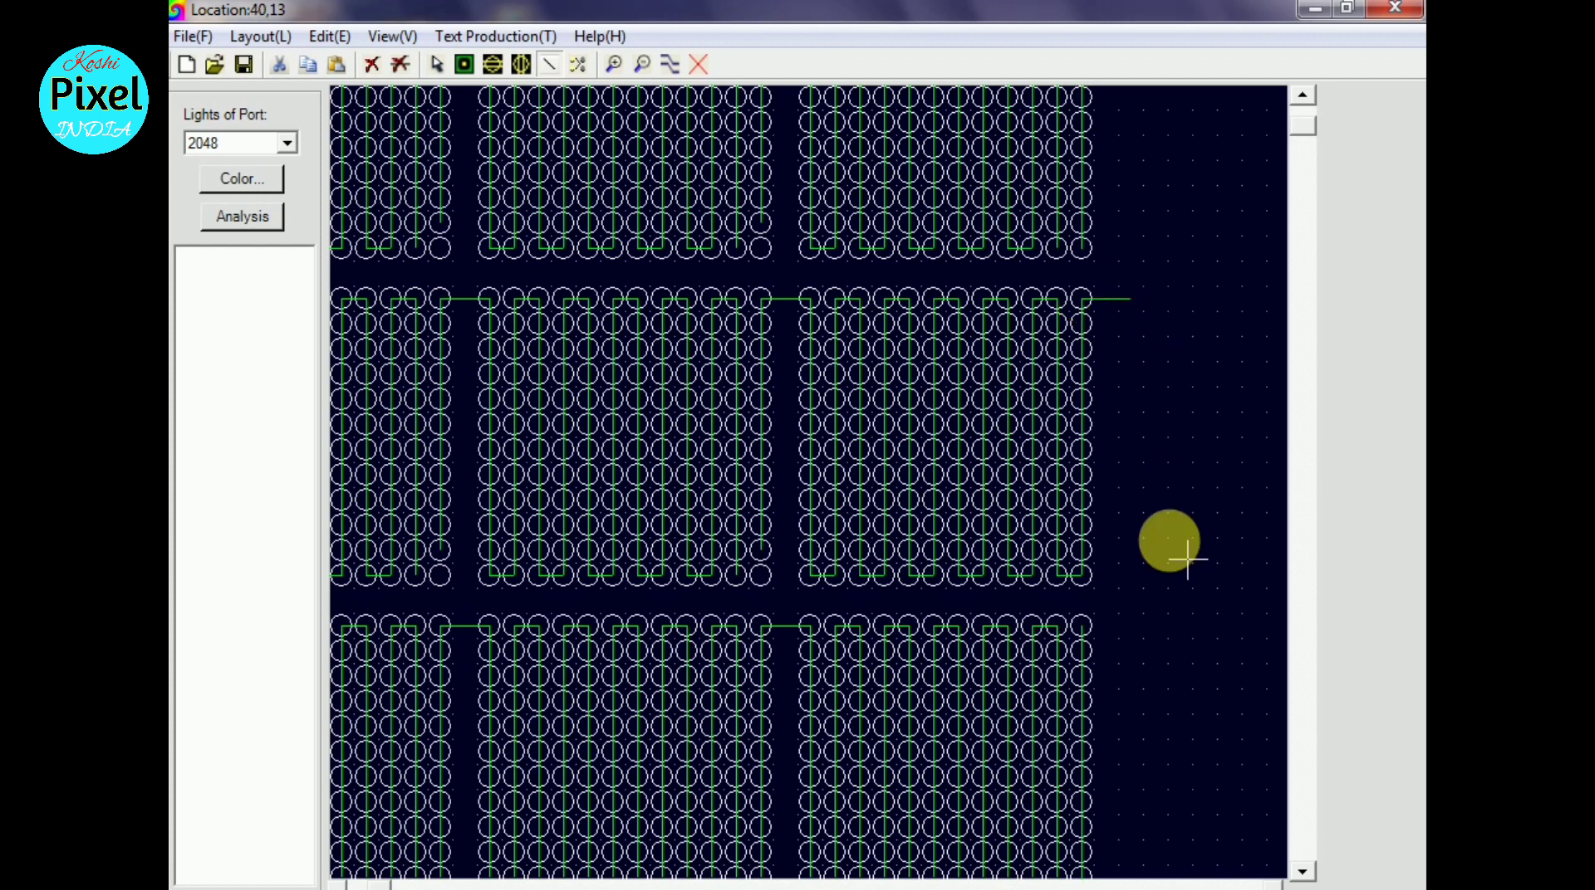
pyautogui.moveTo(1188, 560); pyautogui.dragTo(1093, 667)
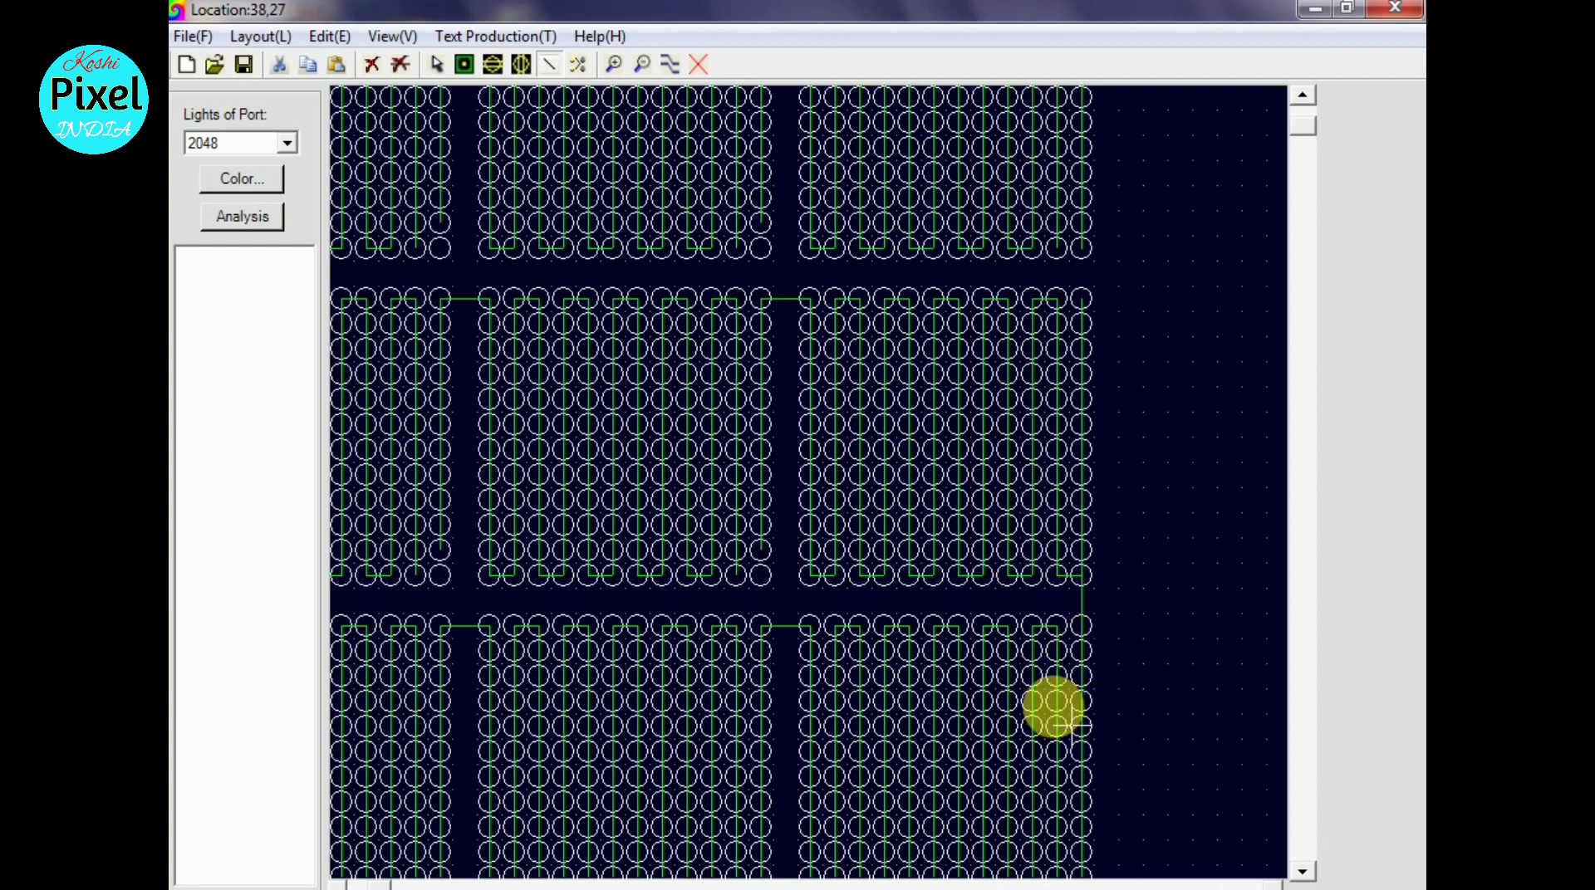
pyautogui.scroll(3, 638, 65)
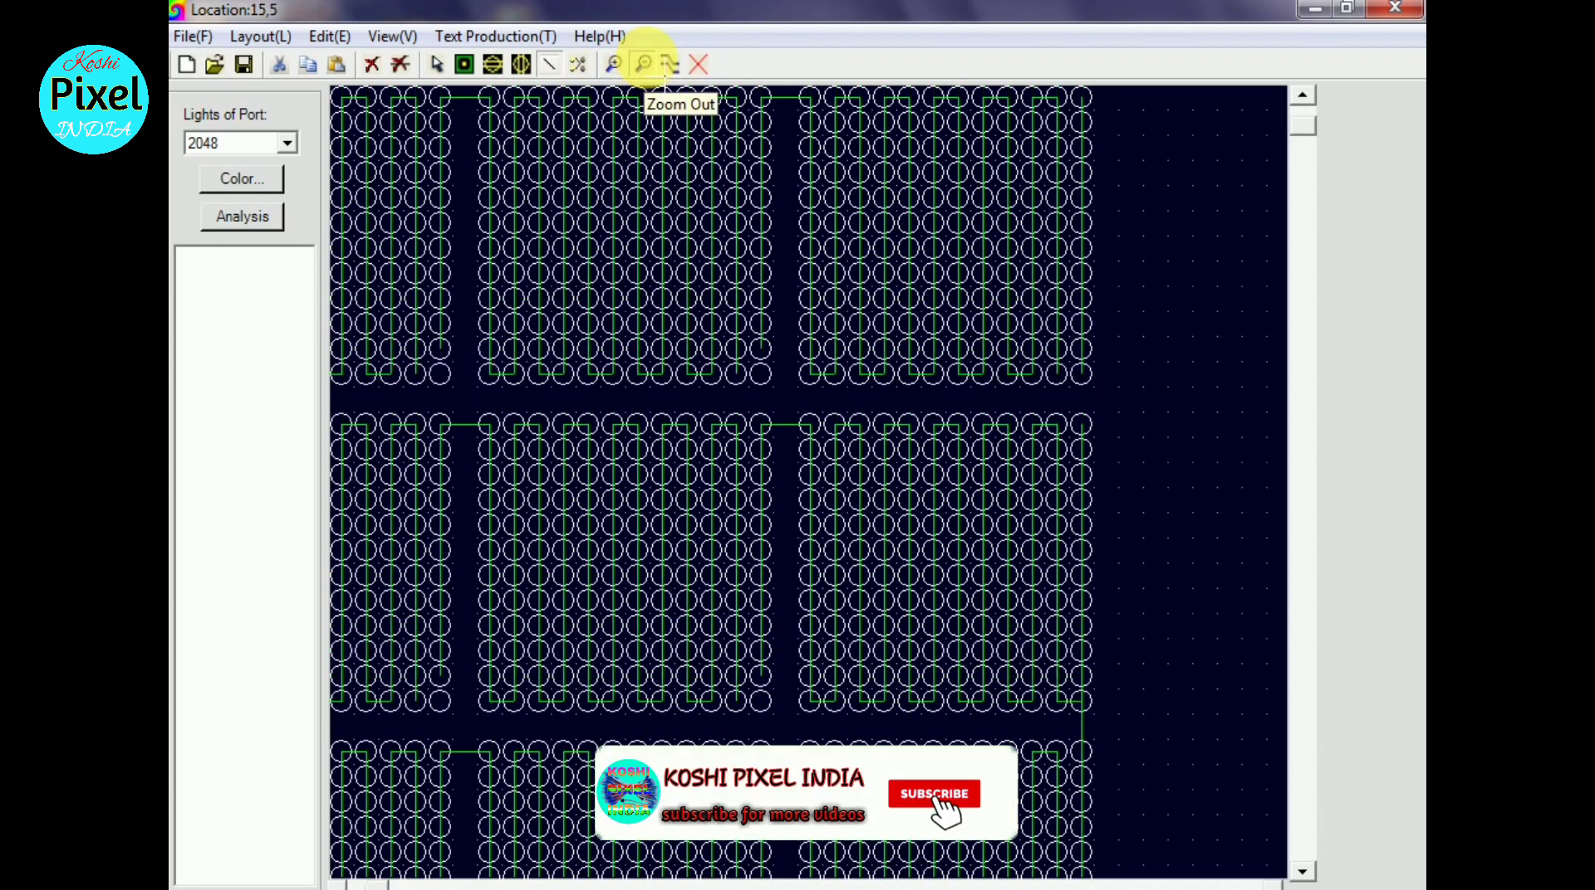
# Step: Look over the full three-by-three block layout and the wires linking its rows
pyautogui.click(643, 65)
pyautogui.scroll(1, 643, 65)
pyautogui.click(643, 65)
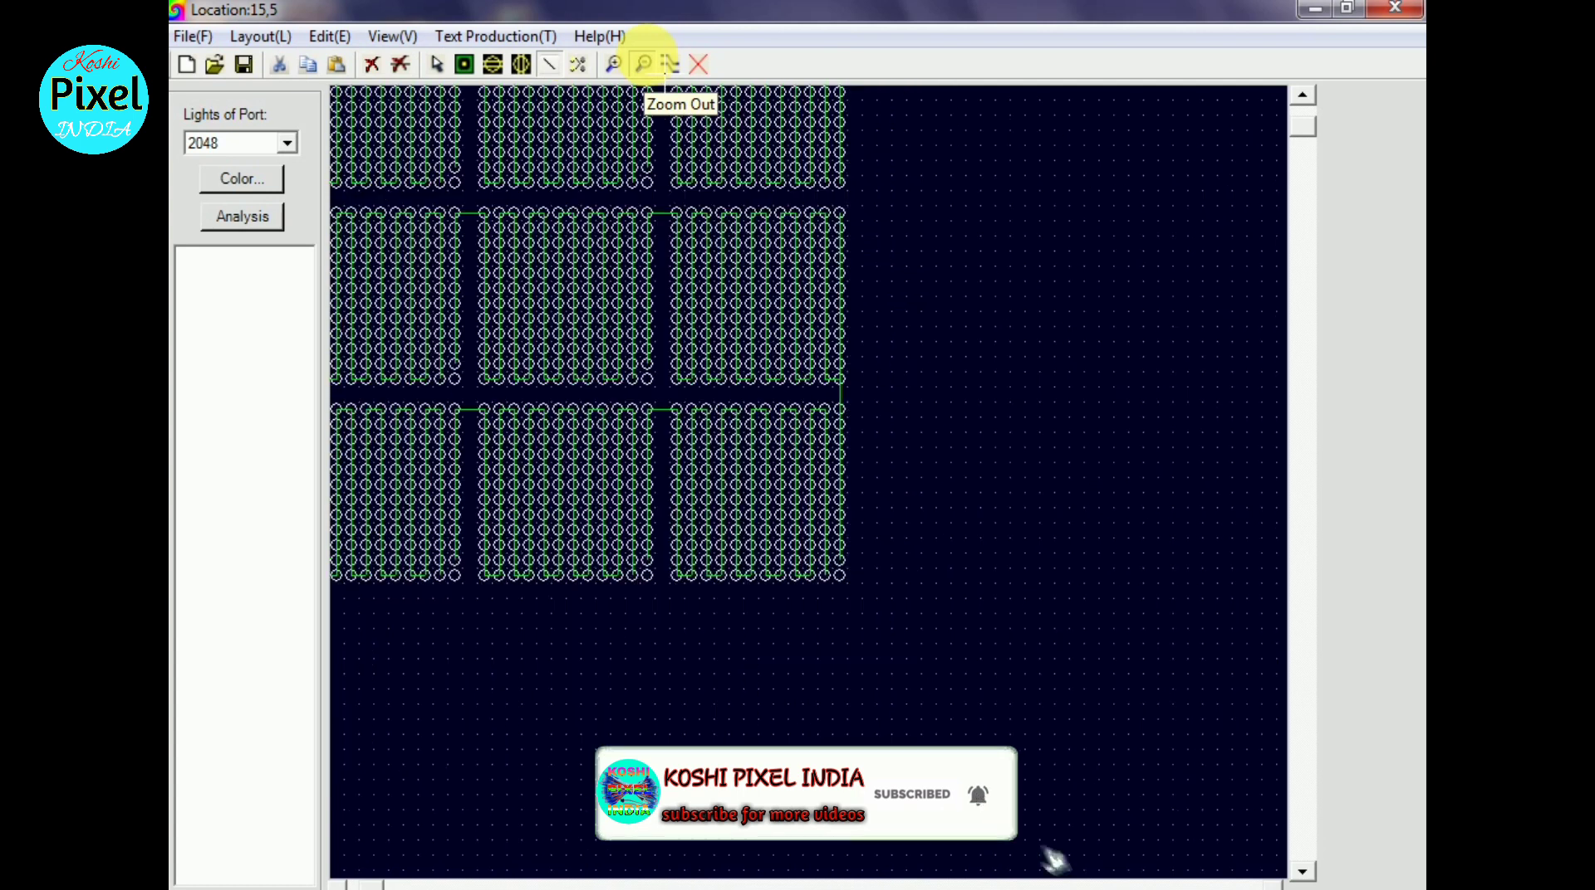
pyautogui.click(642, 64)
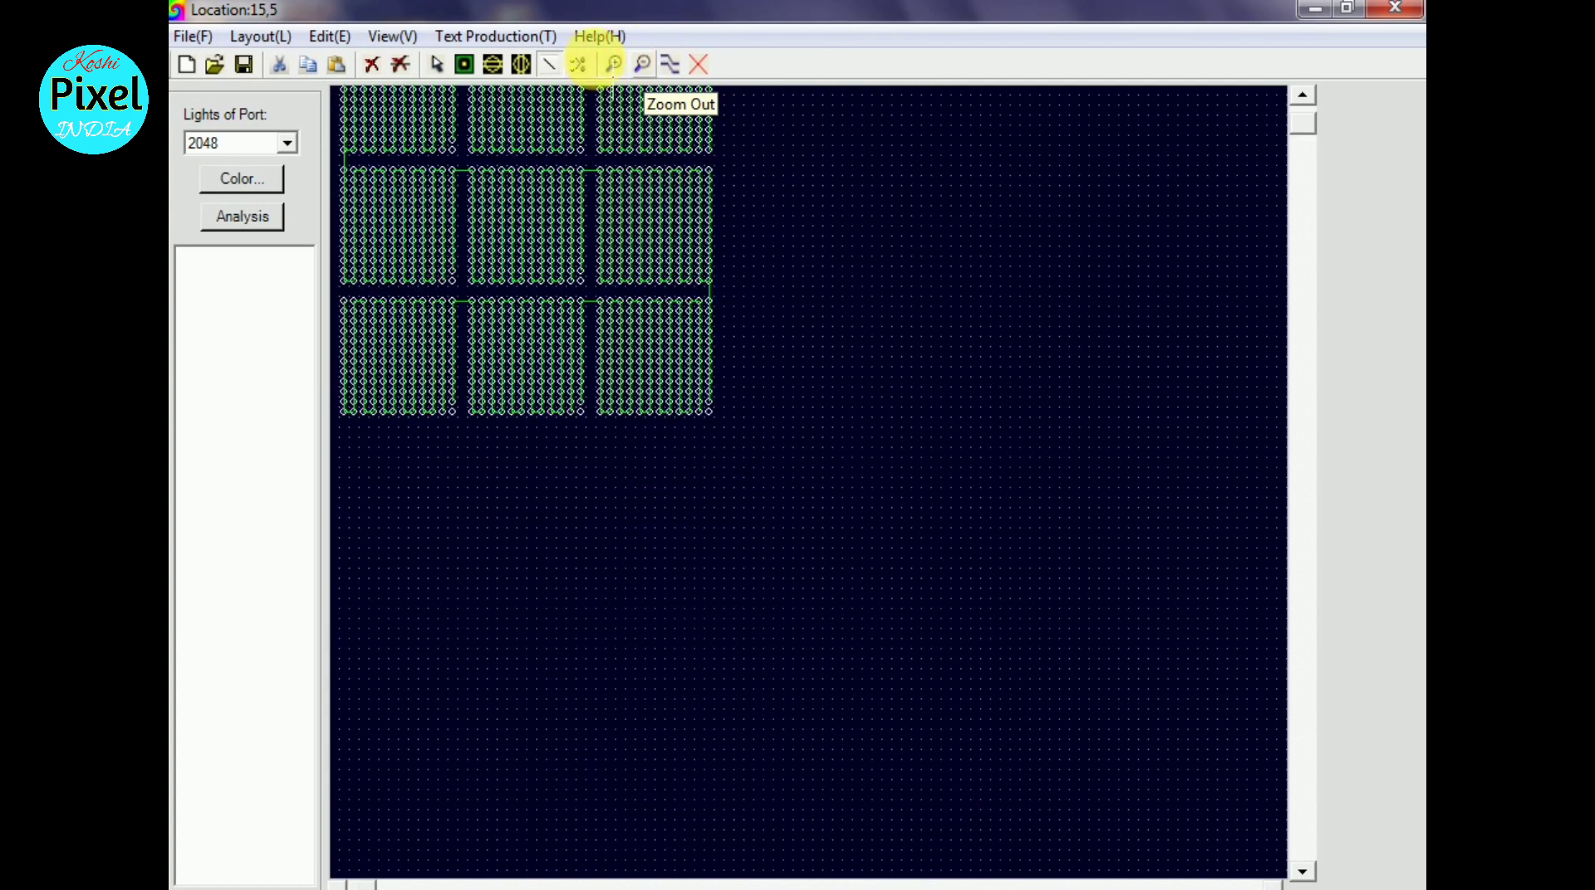
pyautogui.click(614, 65)
pyautogui.click(614, 65)
pyautogui.click(614, 65)
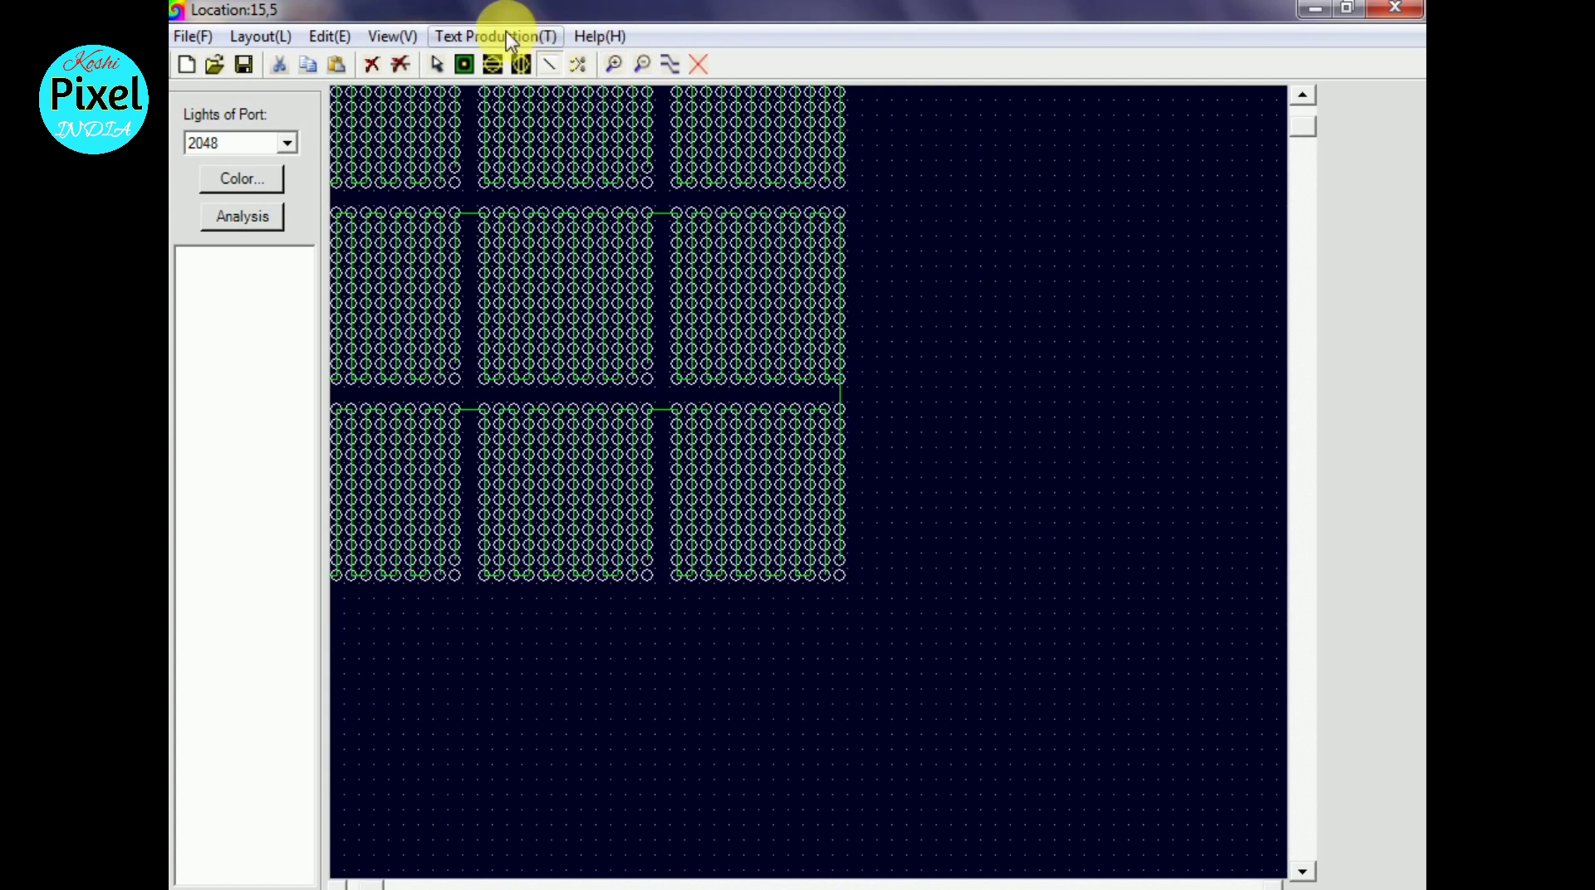
pyautogui.scroll(3, 449, 75)
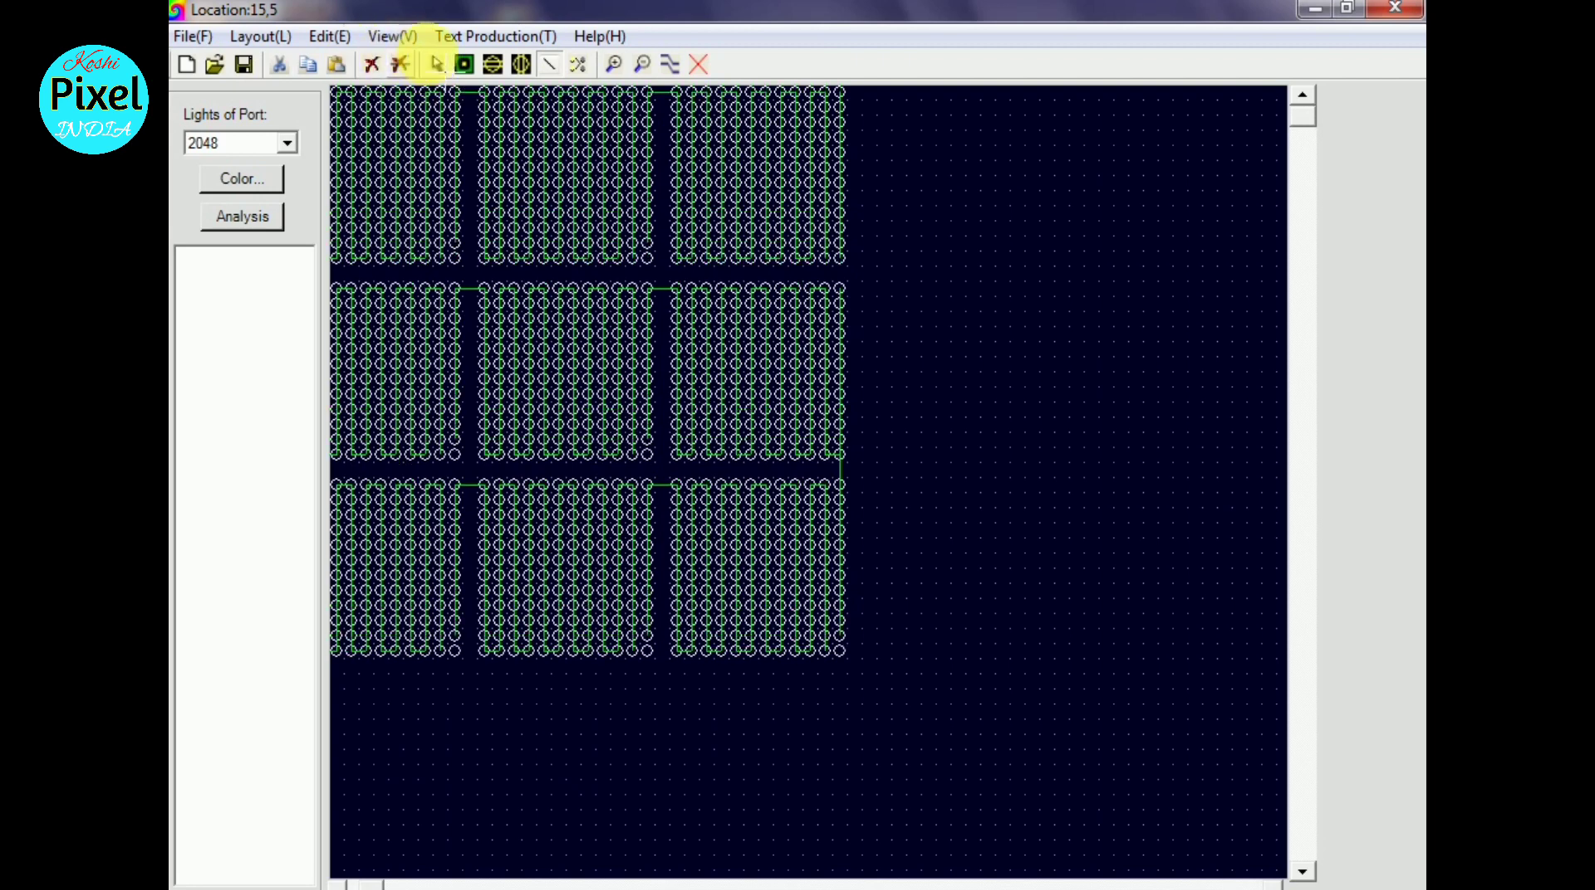
pyautogui.click(549, 64)
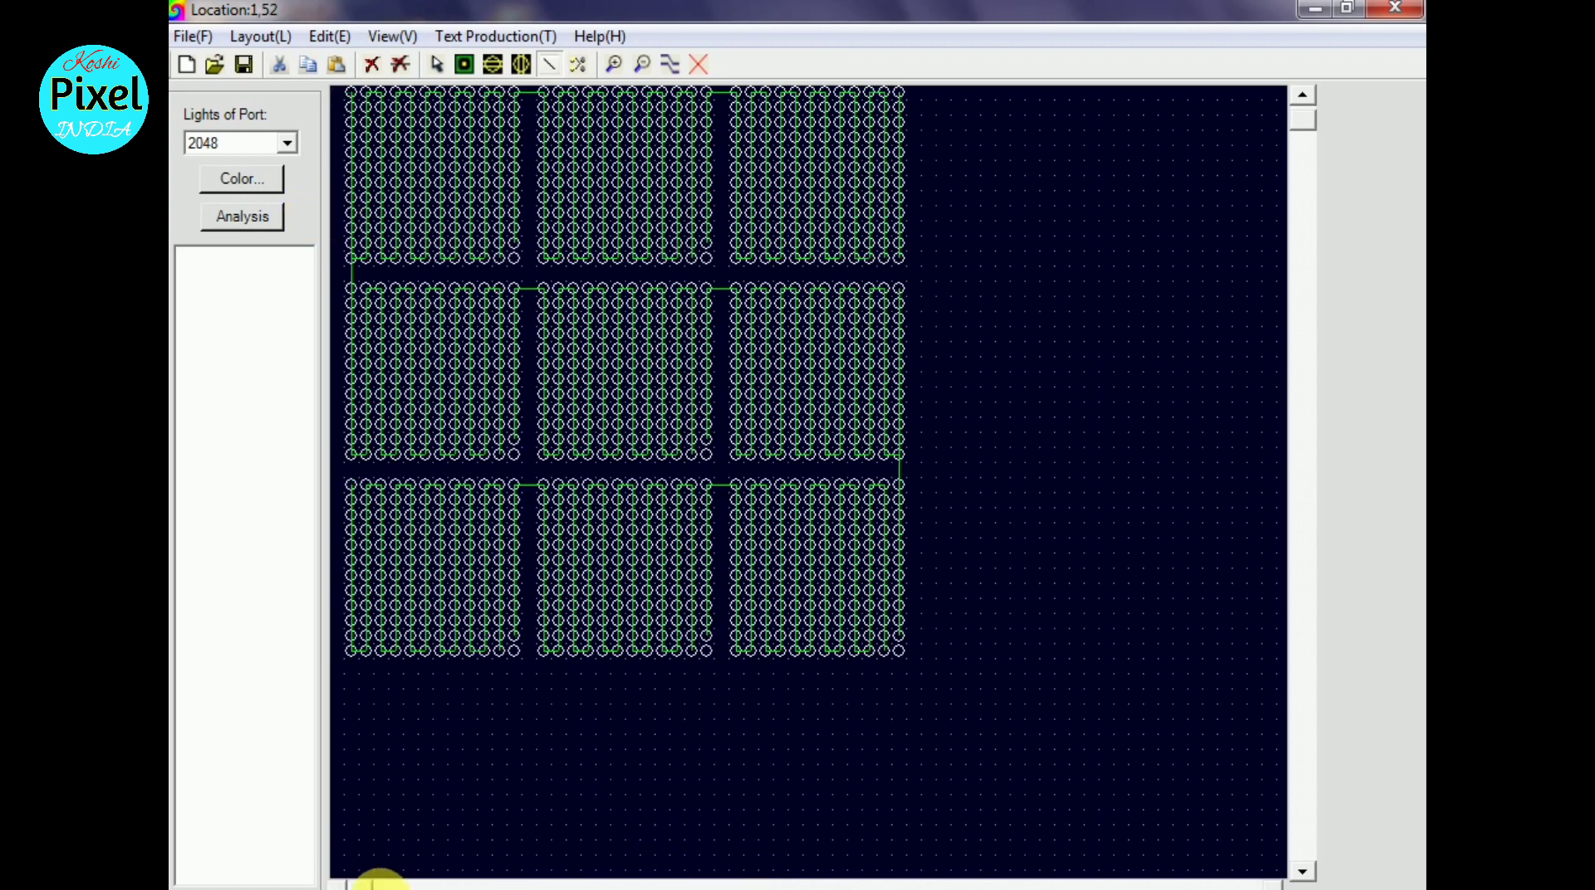
pyautogui.scroll(-1, 359, 879)
pyautogui.scroll(-2, 358, 879)
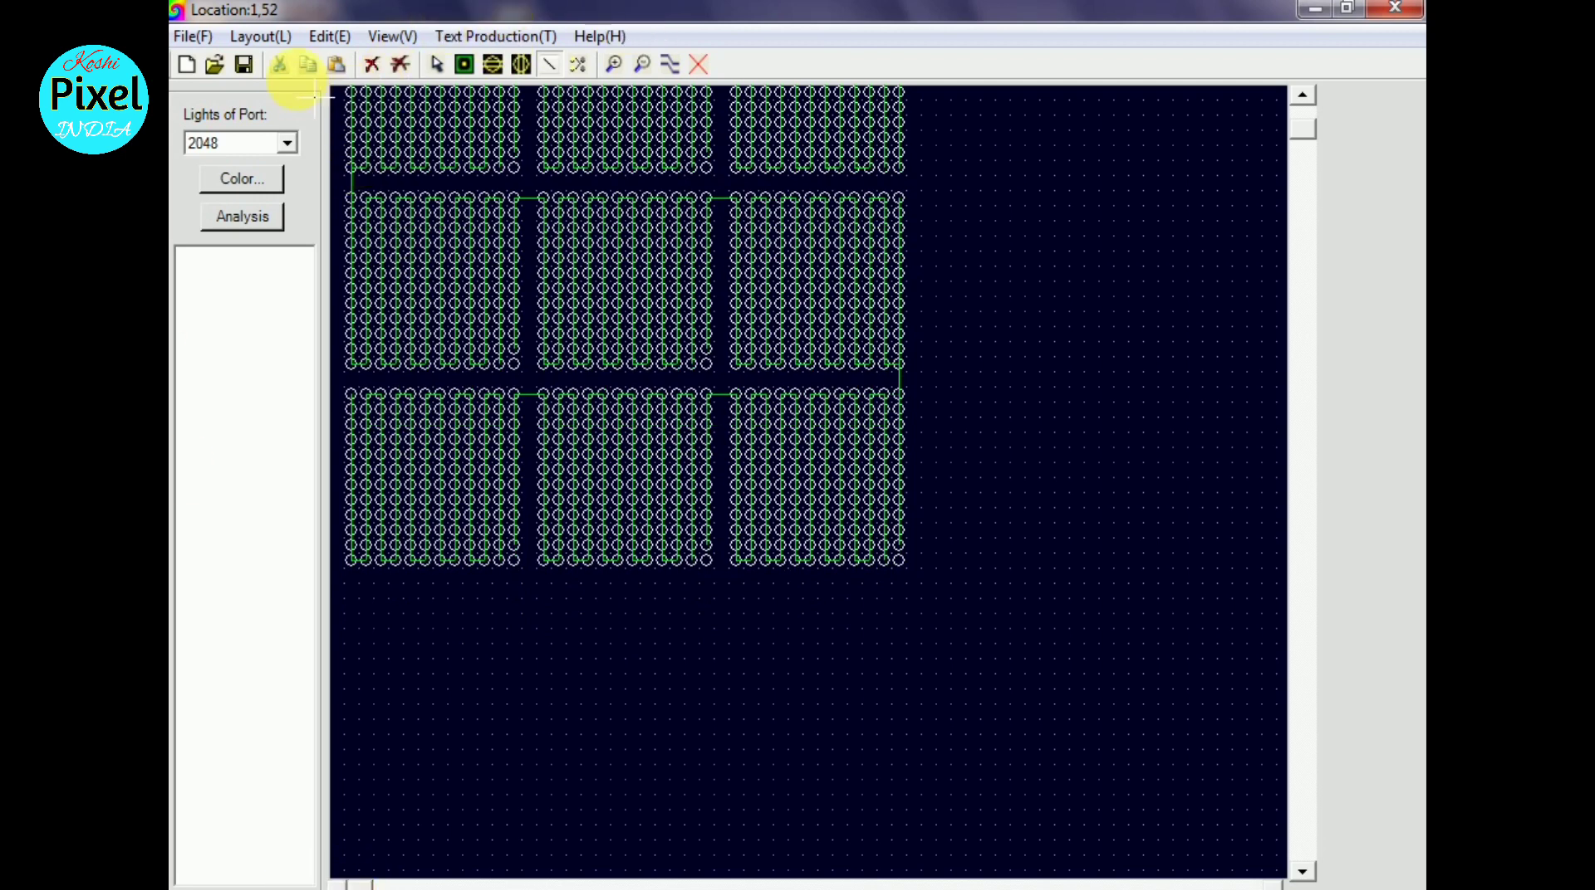
pyautogui.scroll(2, 424, 67)
pyautogui.click(437, 64)
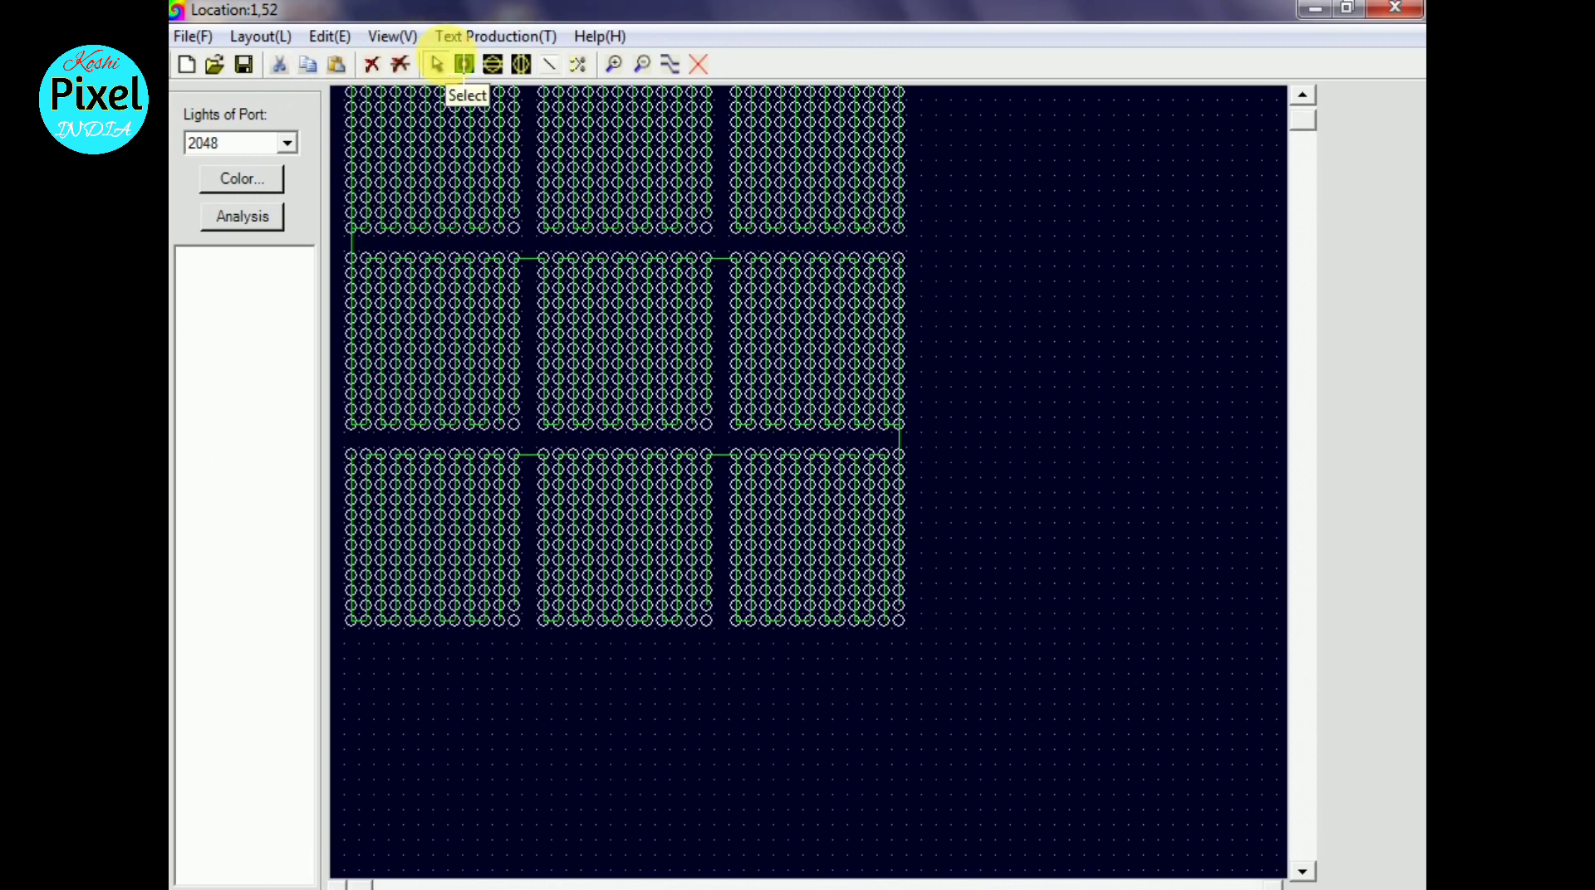
pyautogui.scroll(1, 459, 520)
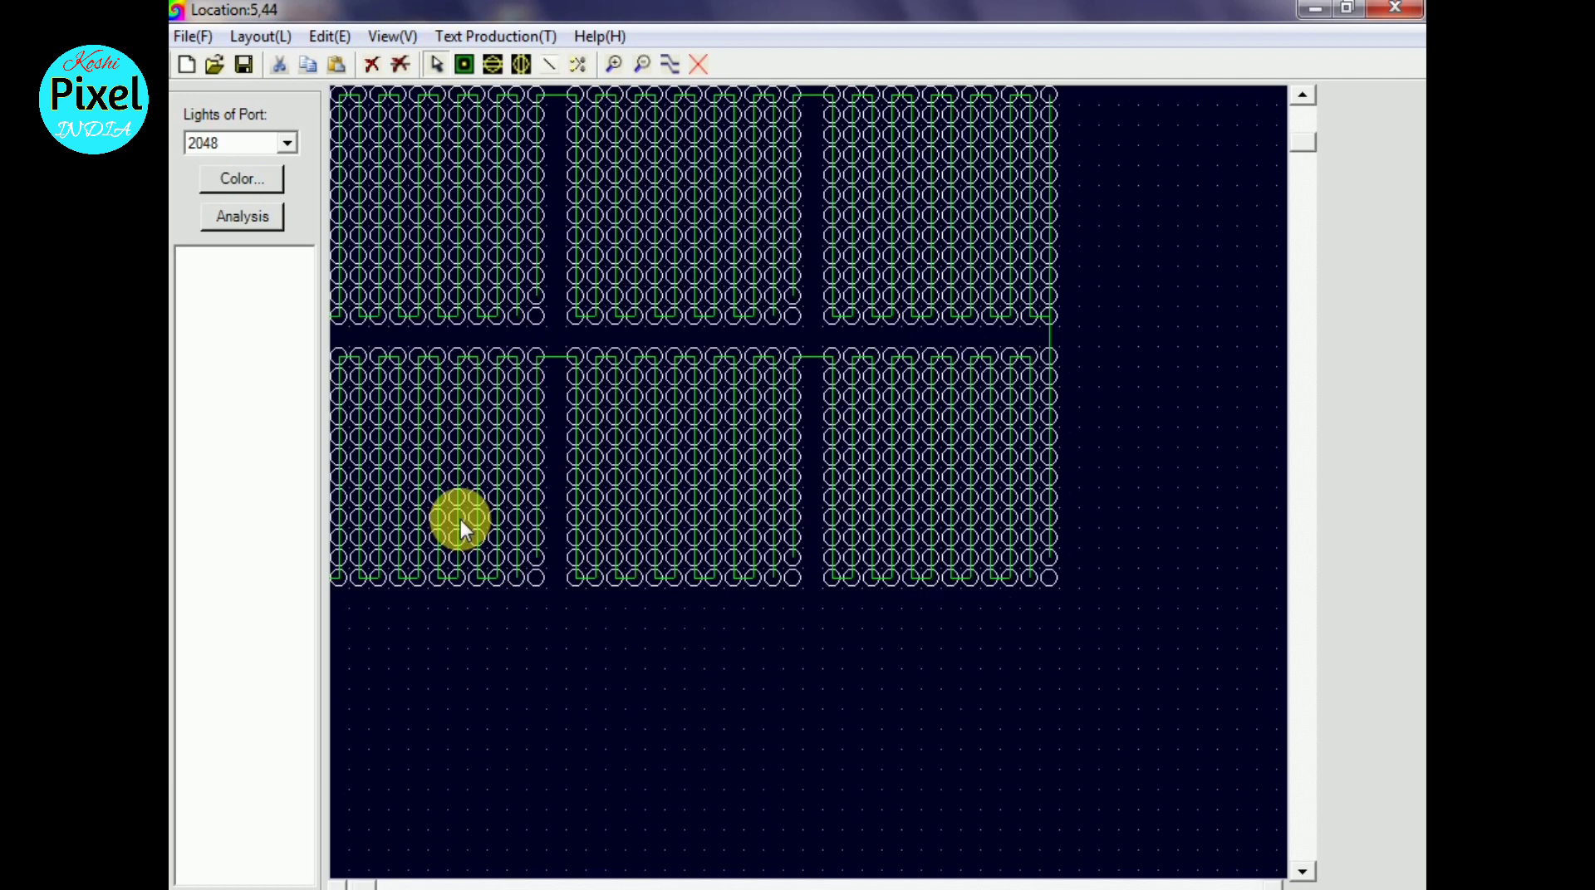
pyautogui.scroll(1, 480, 490)
pyautogui.scroll(-1, 480, 488)
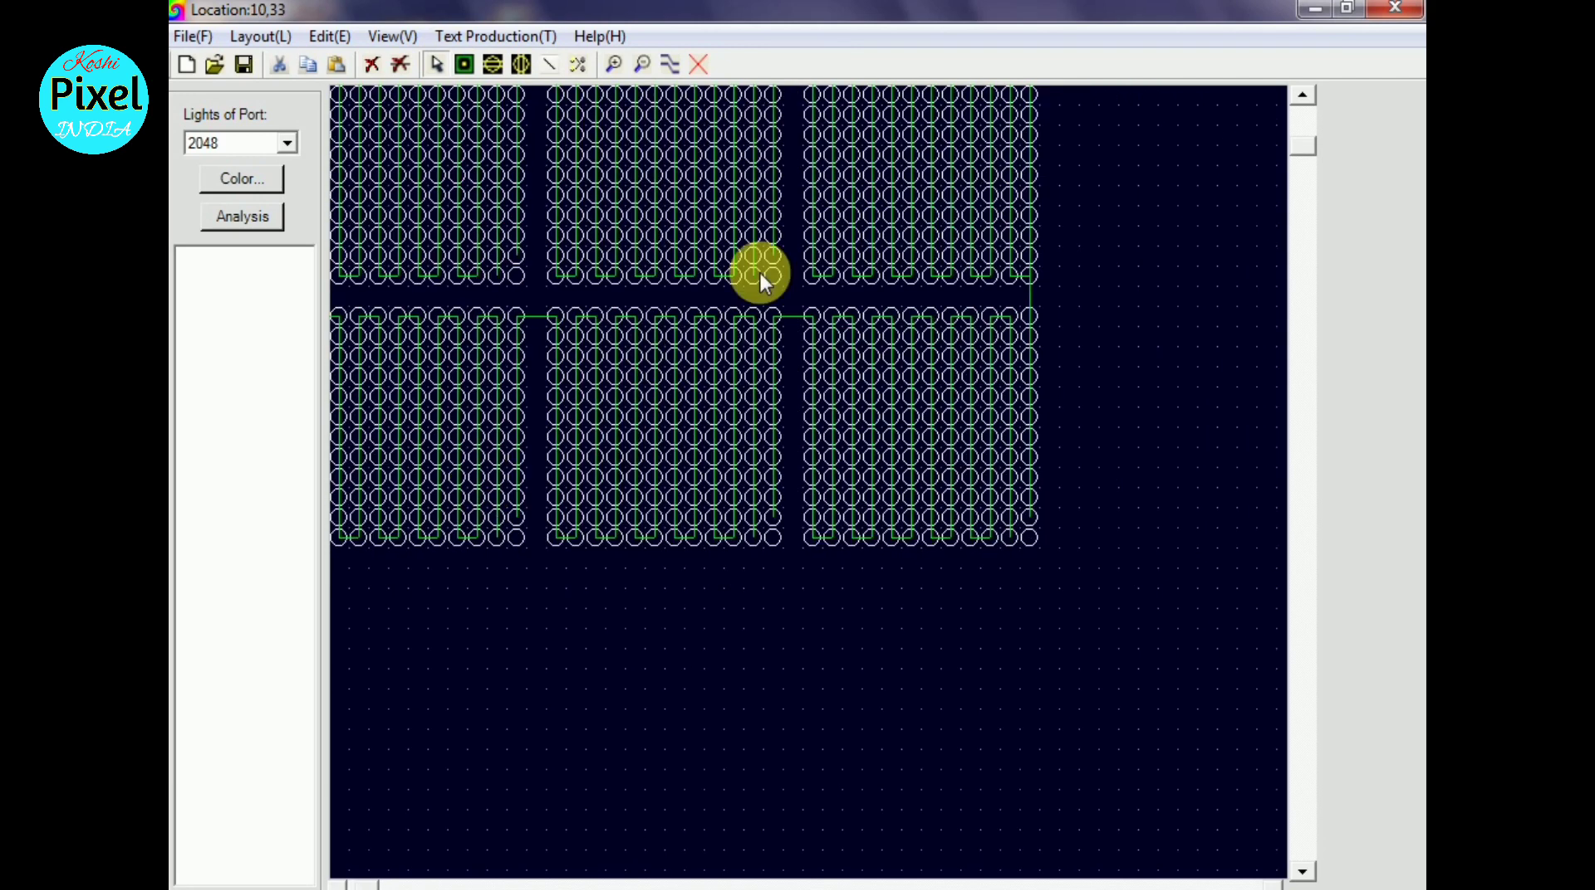
pyautogui.click(1295, 148)
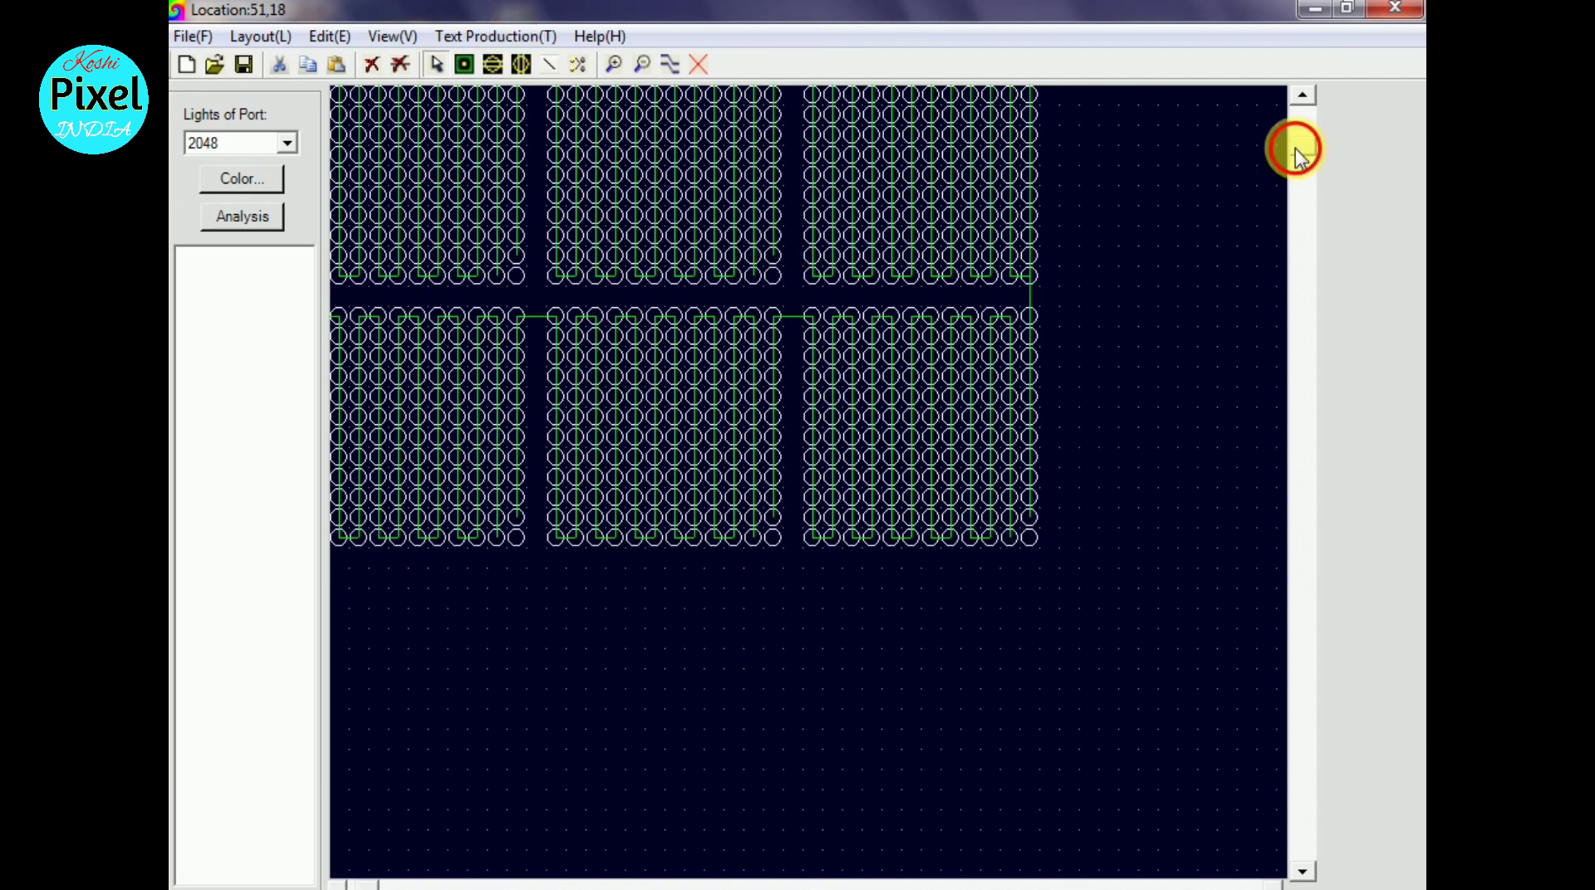
pyautogui.moveTo(1300, 119); pyautogui.dragTo(1299, 96)
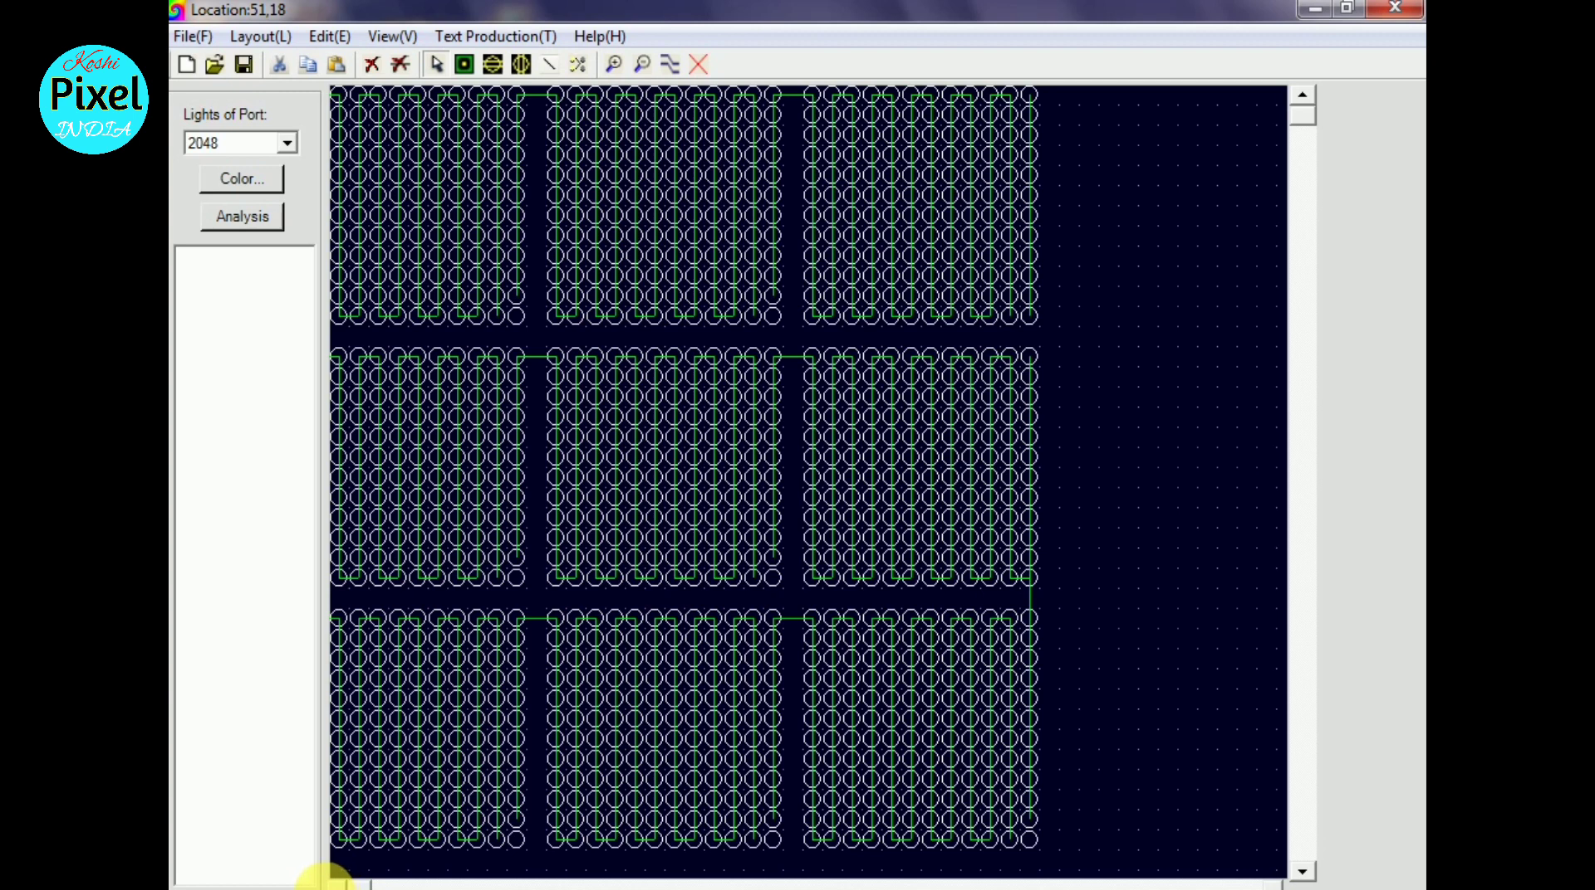
pyautogui.click(338, 883)
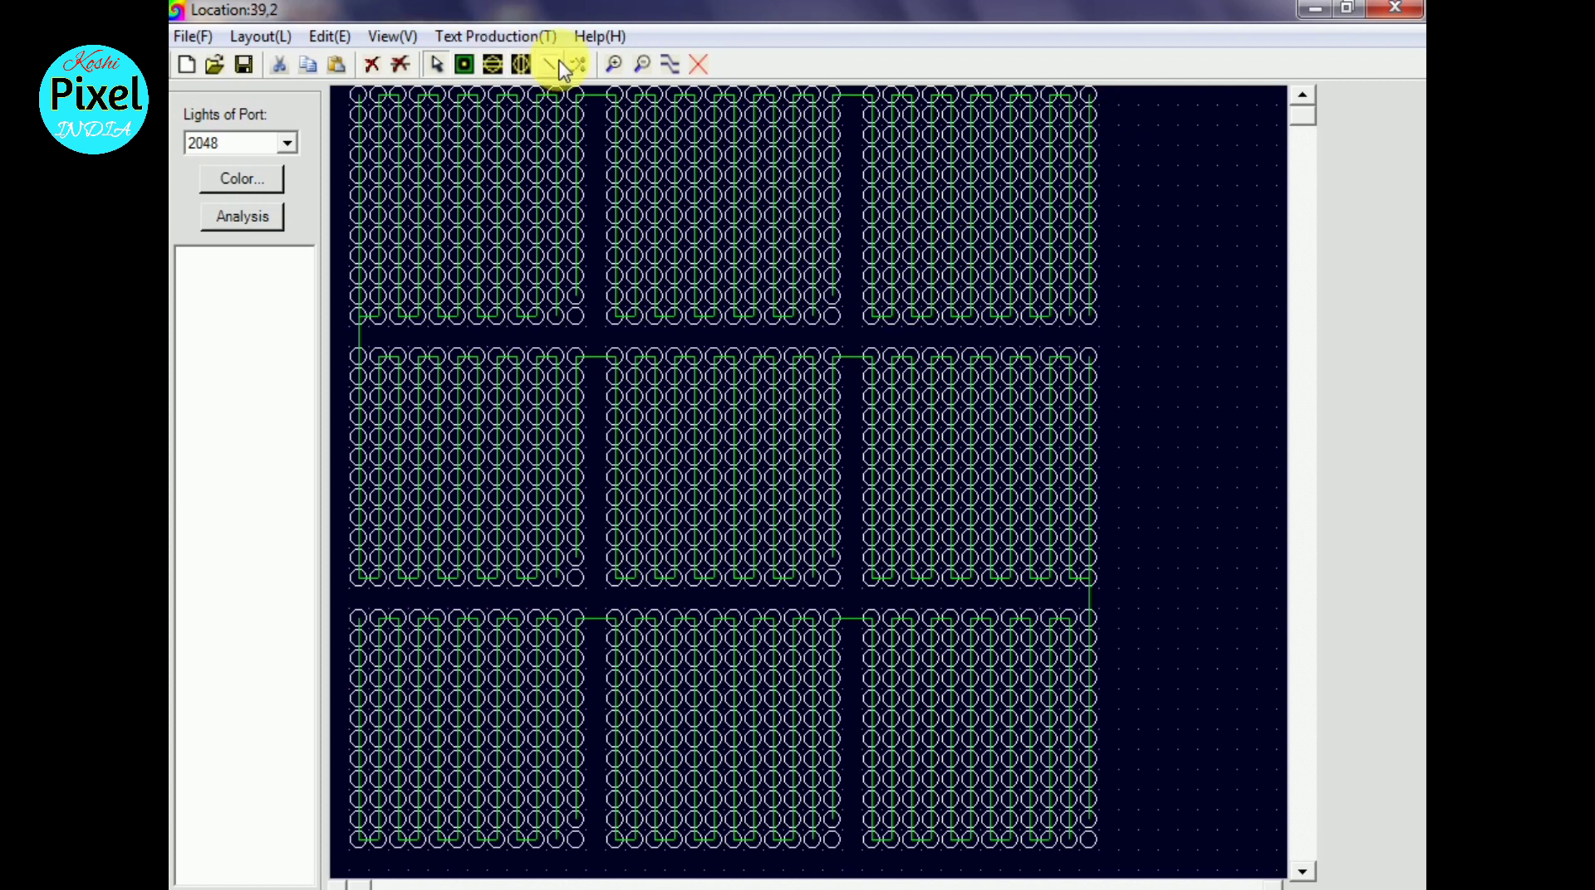
# Step: Place a port beside the upper-right block and wire it to the top LED of that block's rightmost column
pyautogui.click(465, 63)
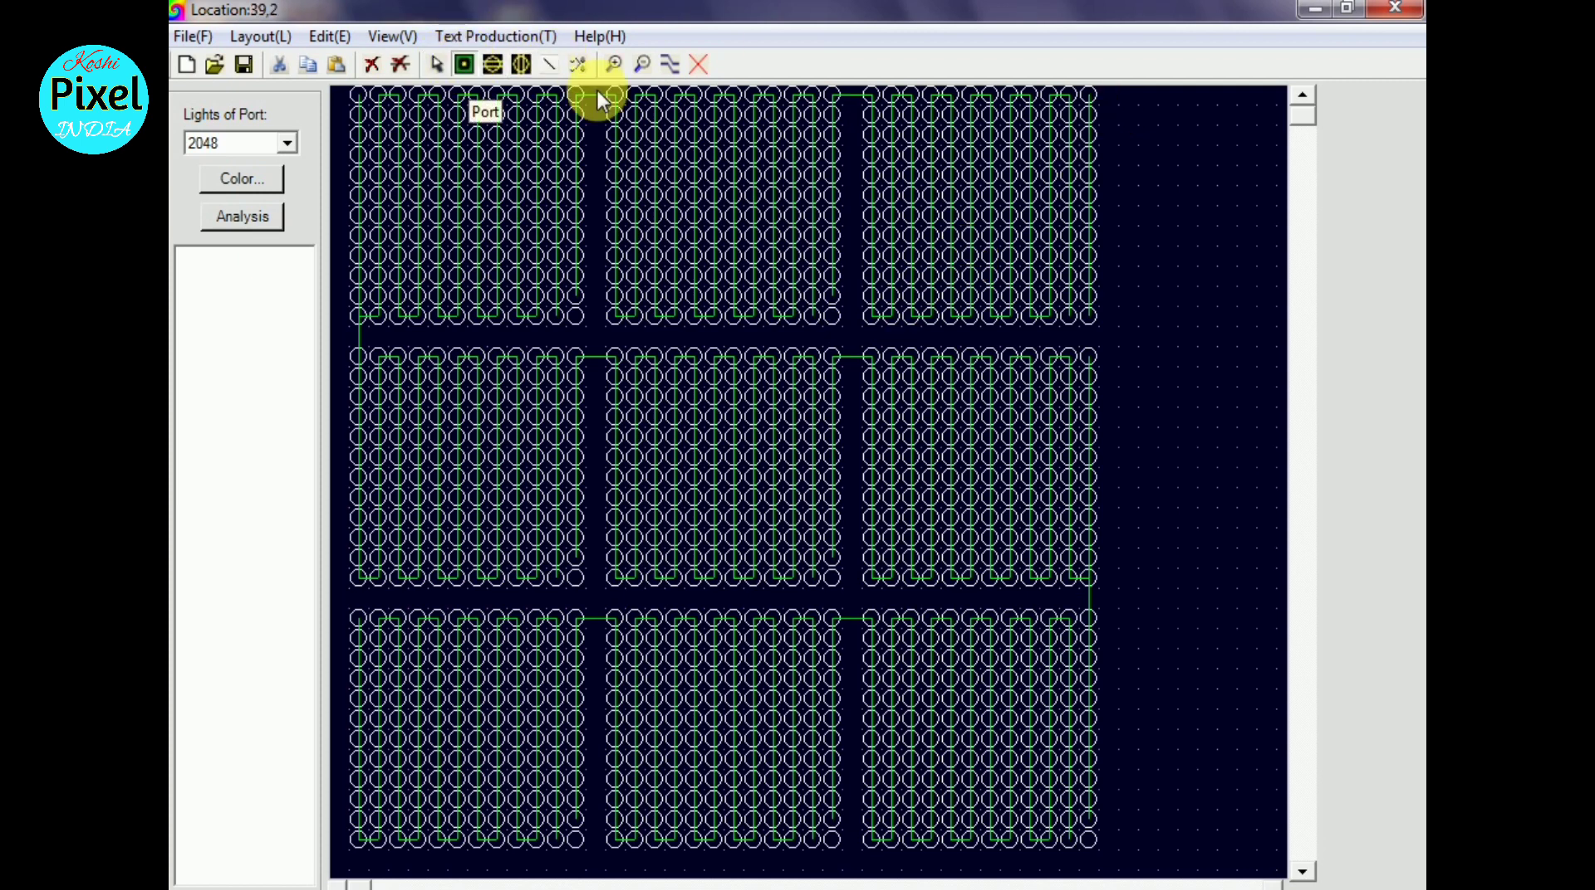
pyautogui.click(1197, 131)
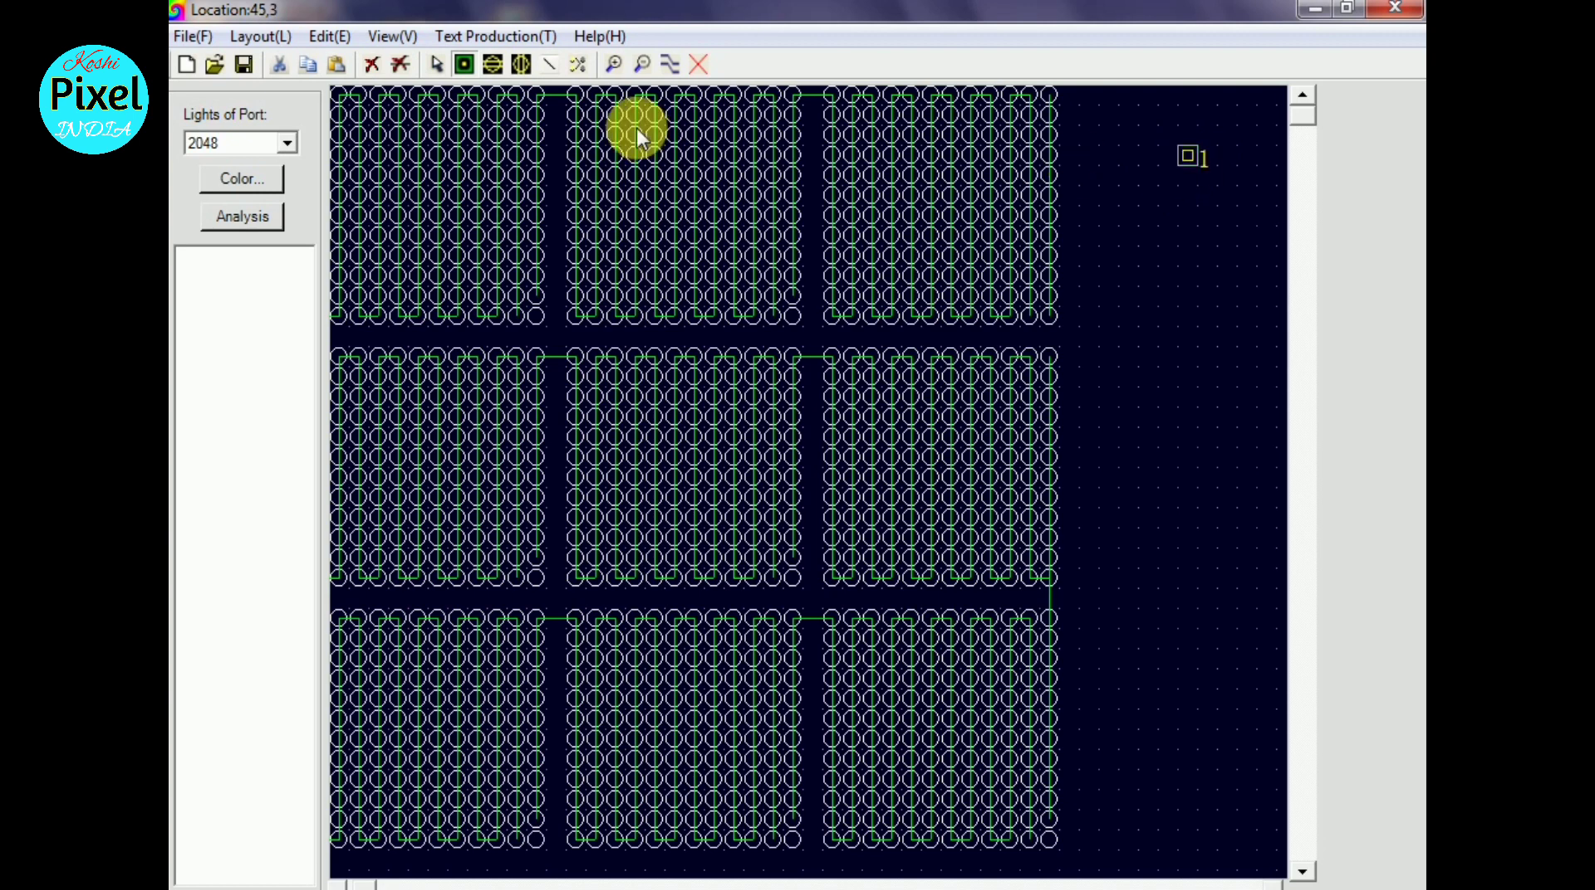
pyautogui.click(551, 65)
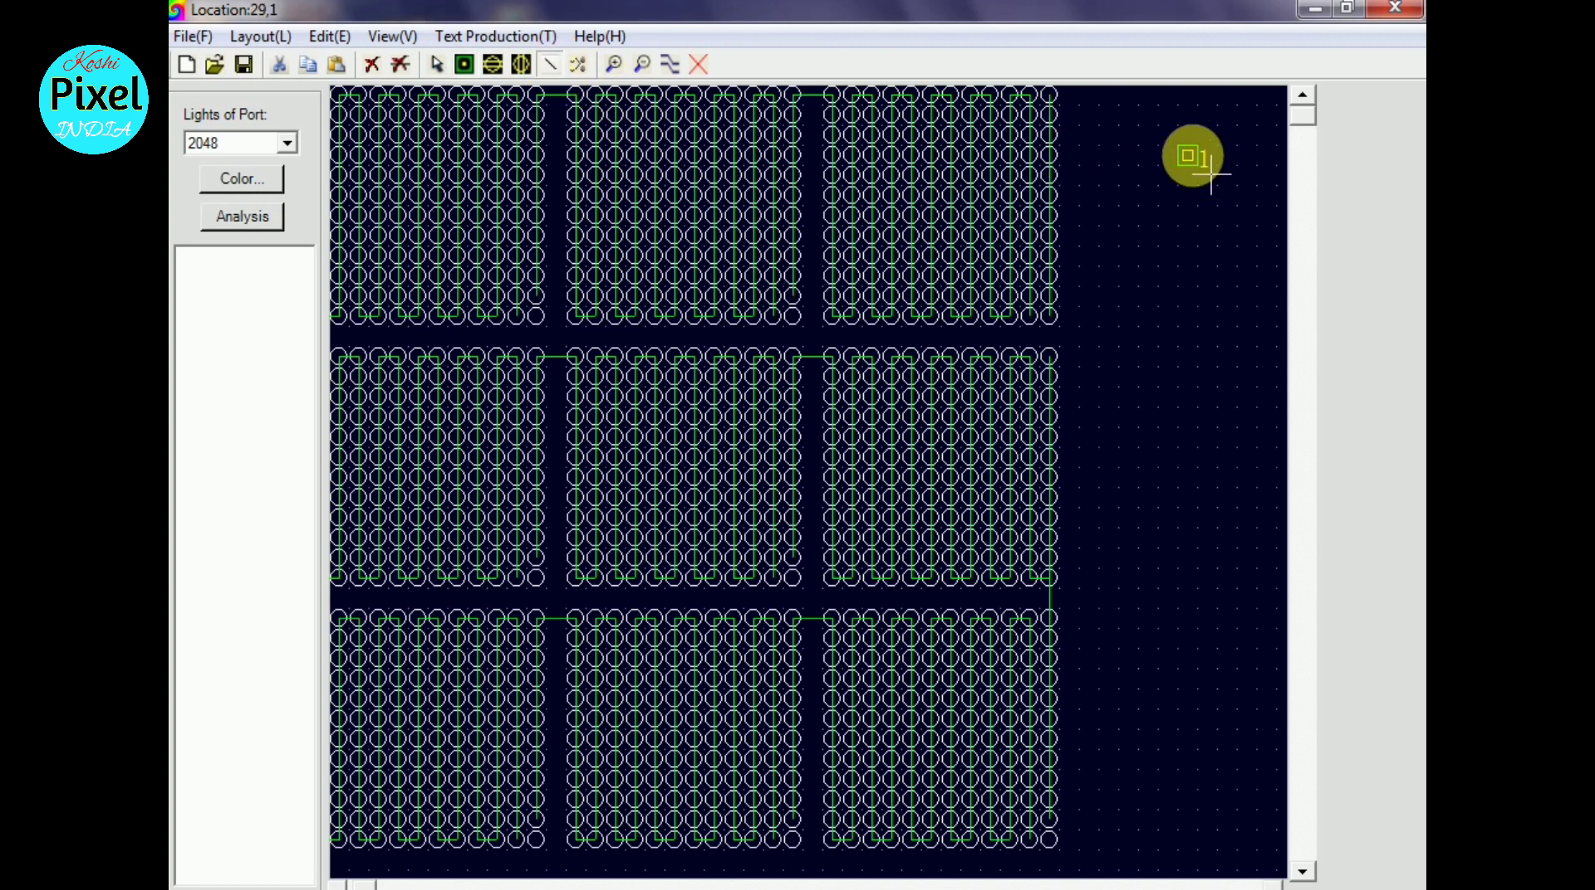
pyautogui.click(1048, 114)
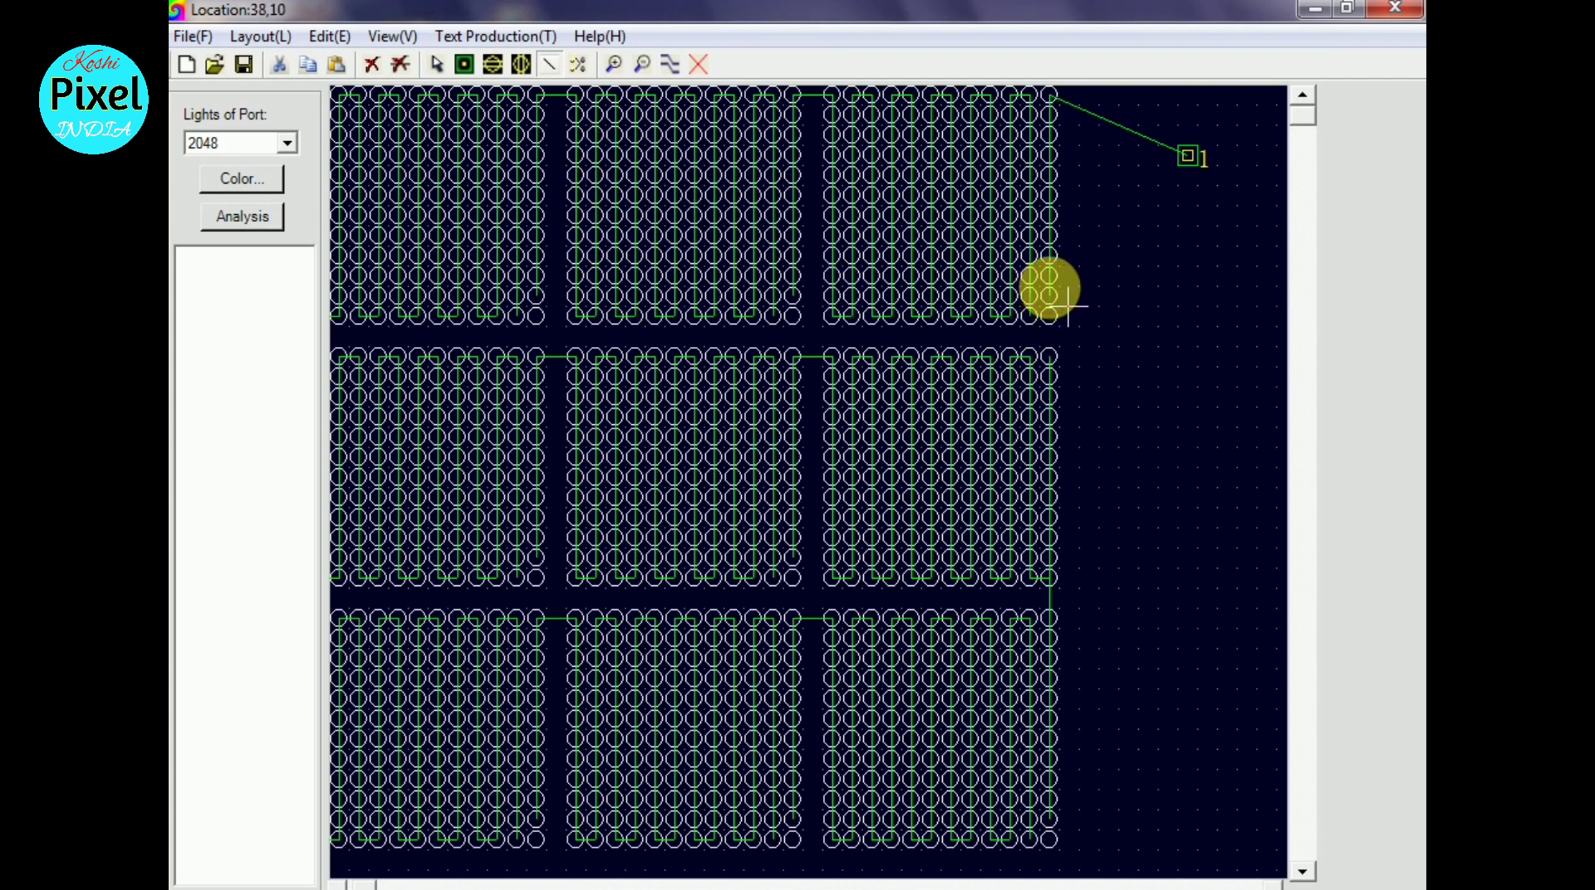
# Step: Wire the loose bottom-right corner LEDs of the first-row blocks and the middle row's left block into their blocks
pyautogui.click(1067, 331)
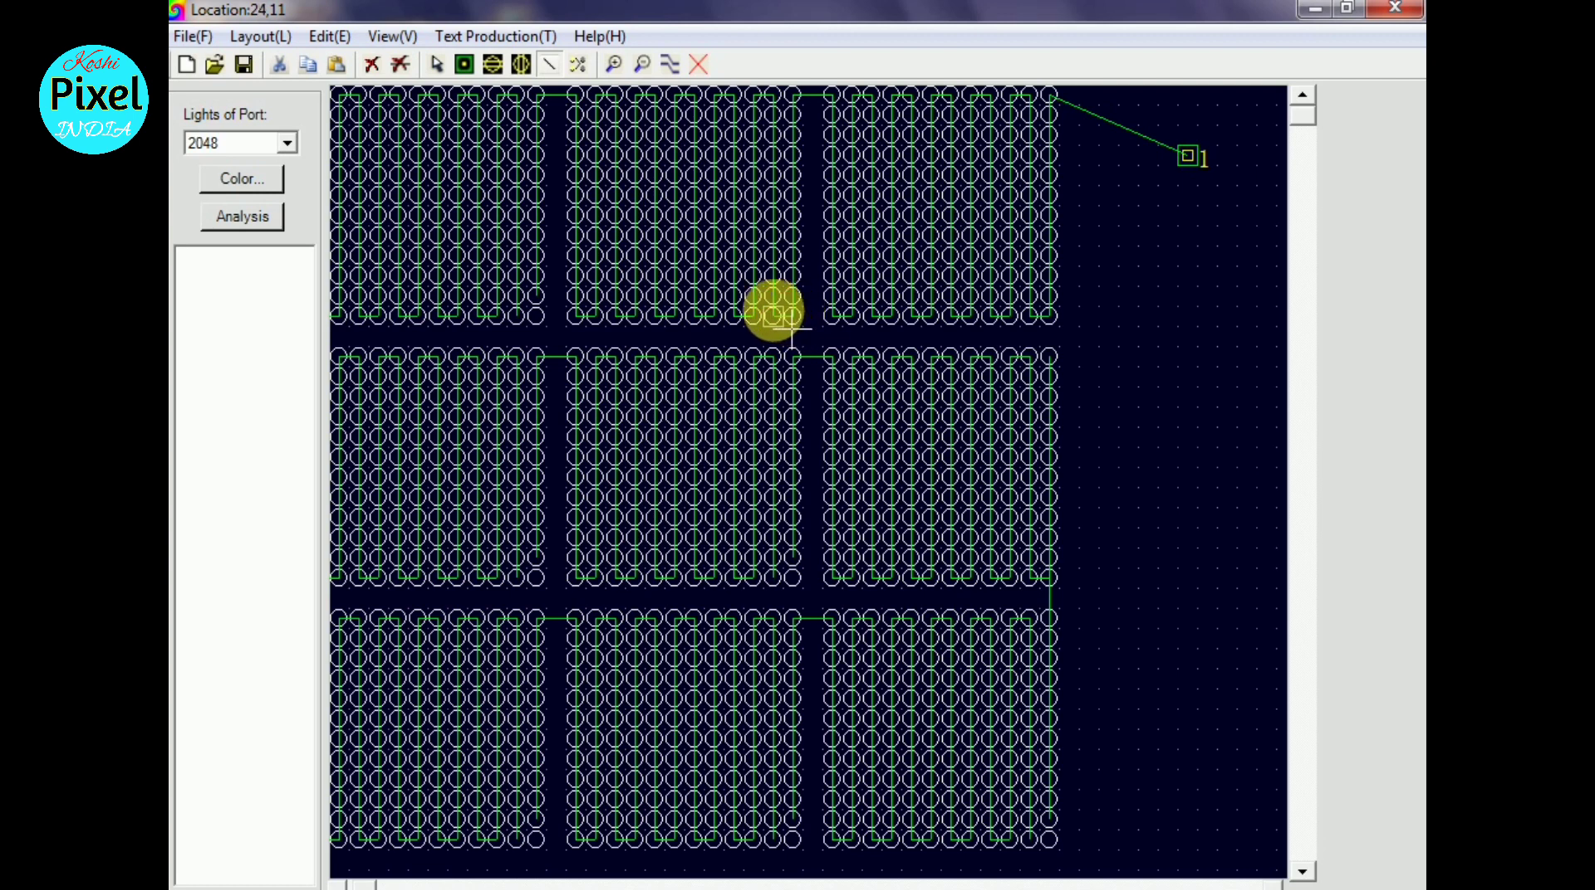
pyautogui.click(538, 313)
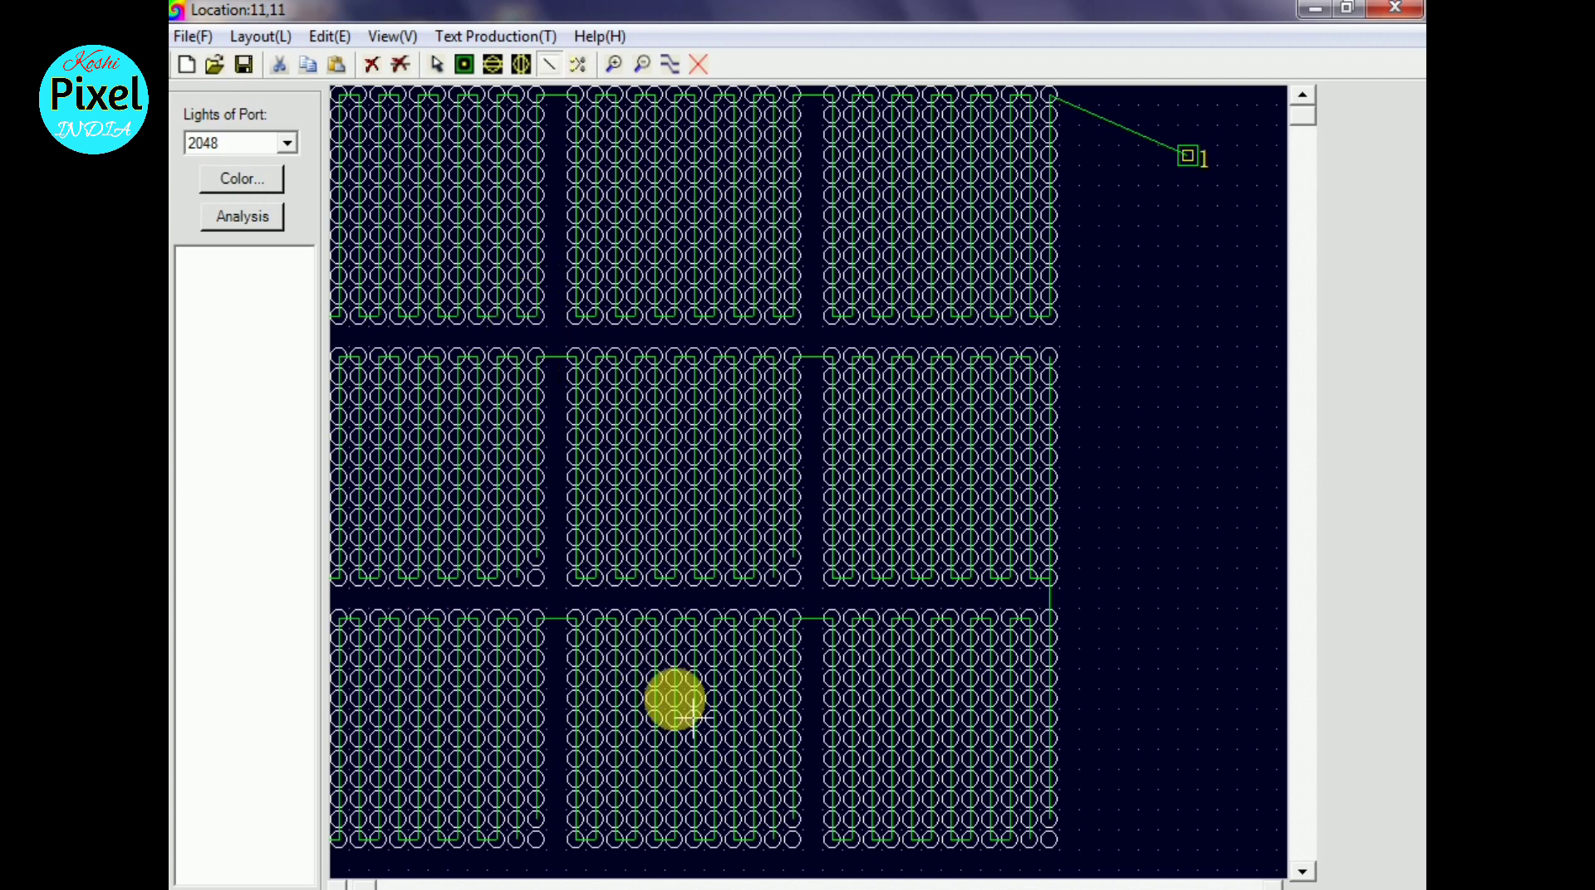
pyautogui.click(554, 571)
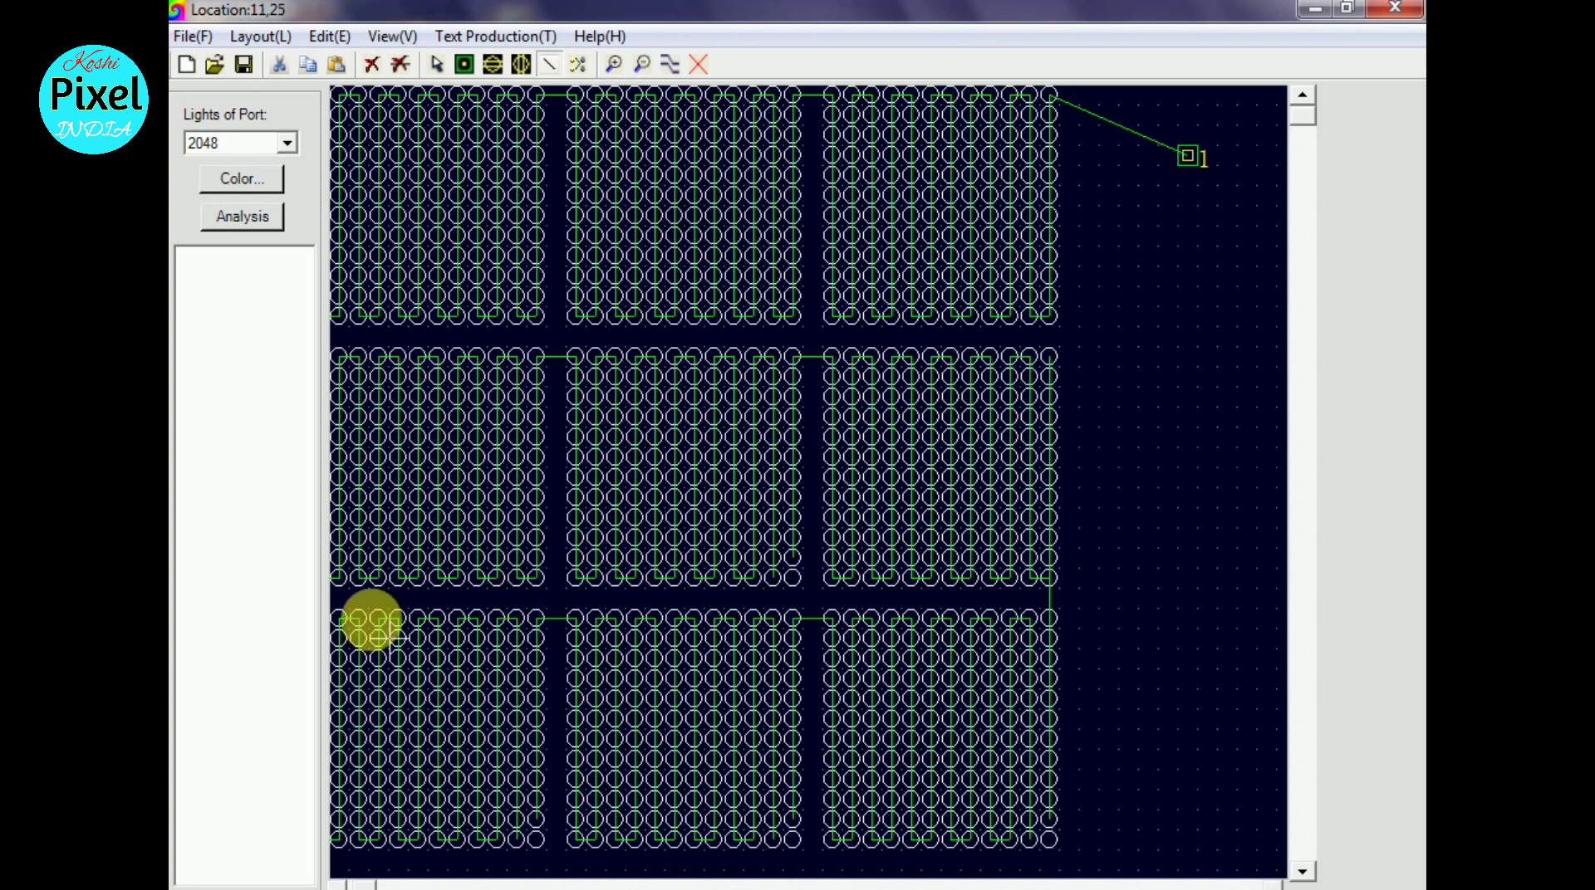
# Step: Examine the corner wiring of all nine blocks and the connection to the port
pyautogui.scroll(-1, 371, 878)
pyautogui.scroll(-1, 371, 879)
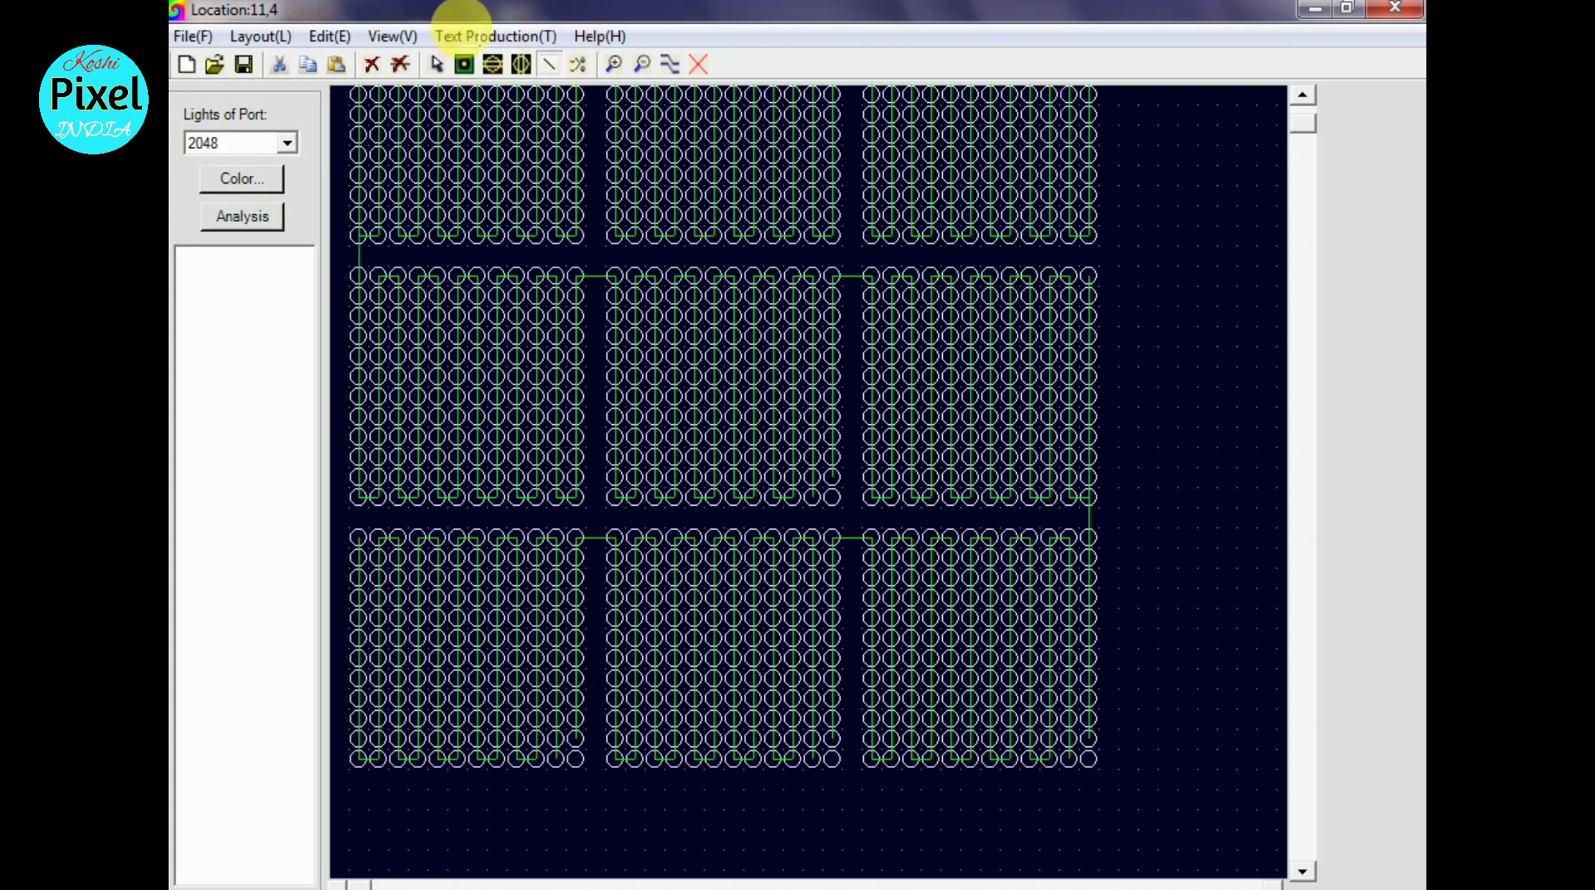
pyautogui.scroll(1, 1238, 161)
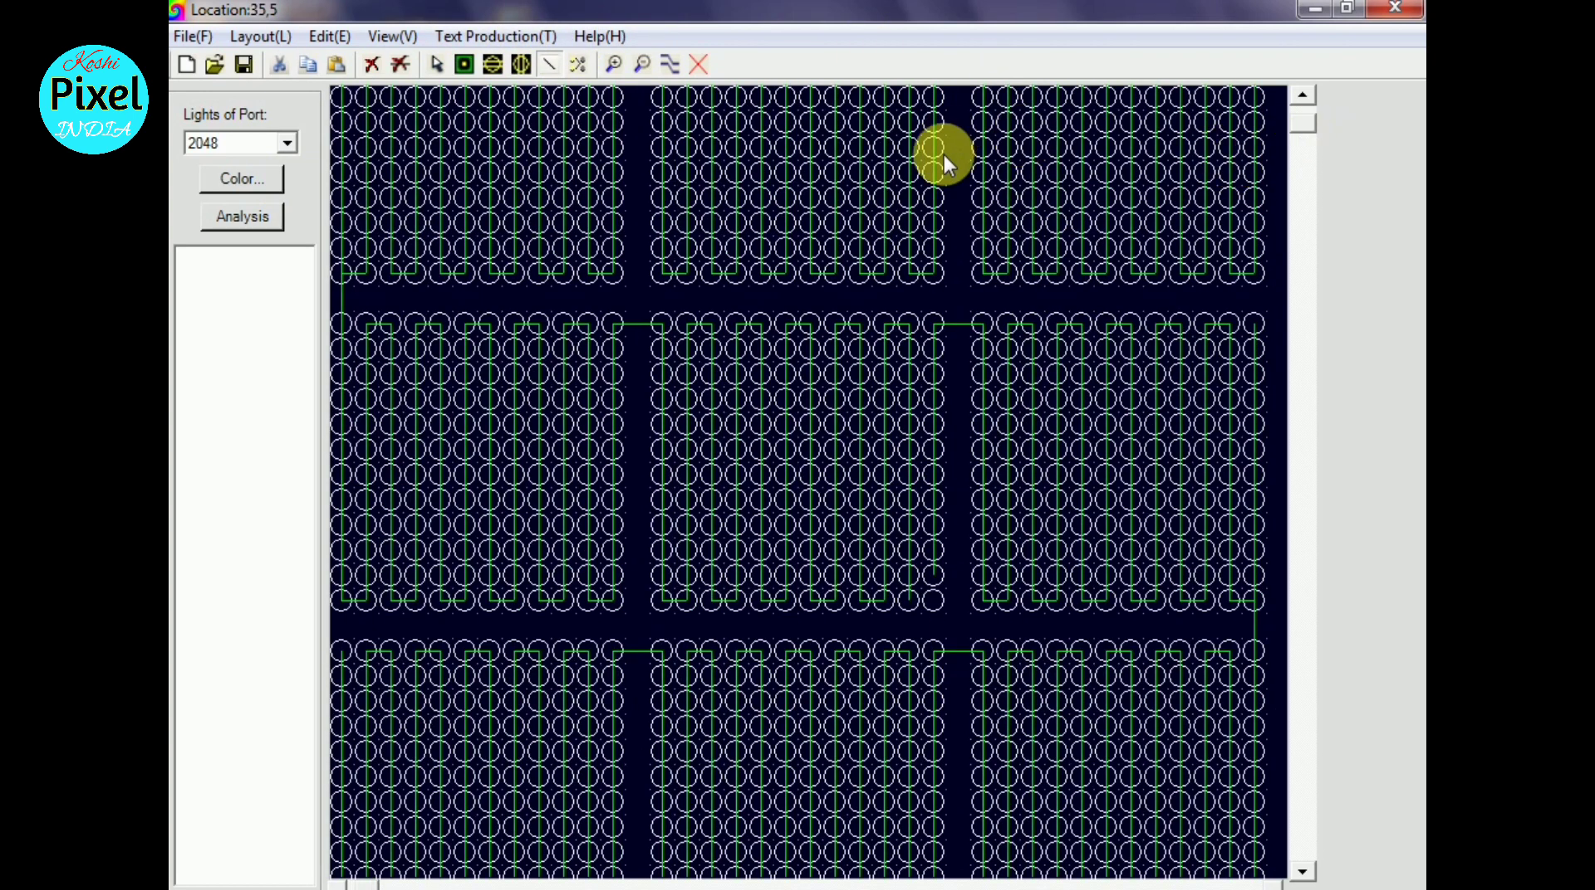
pyautogui.scroll(-1, 851, 374)
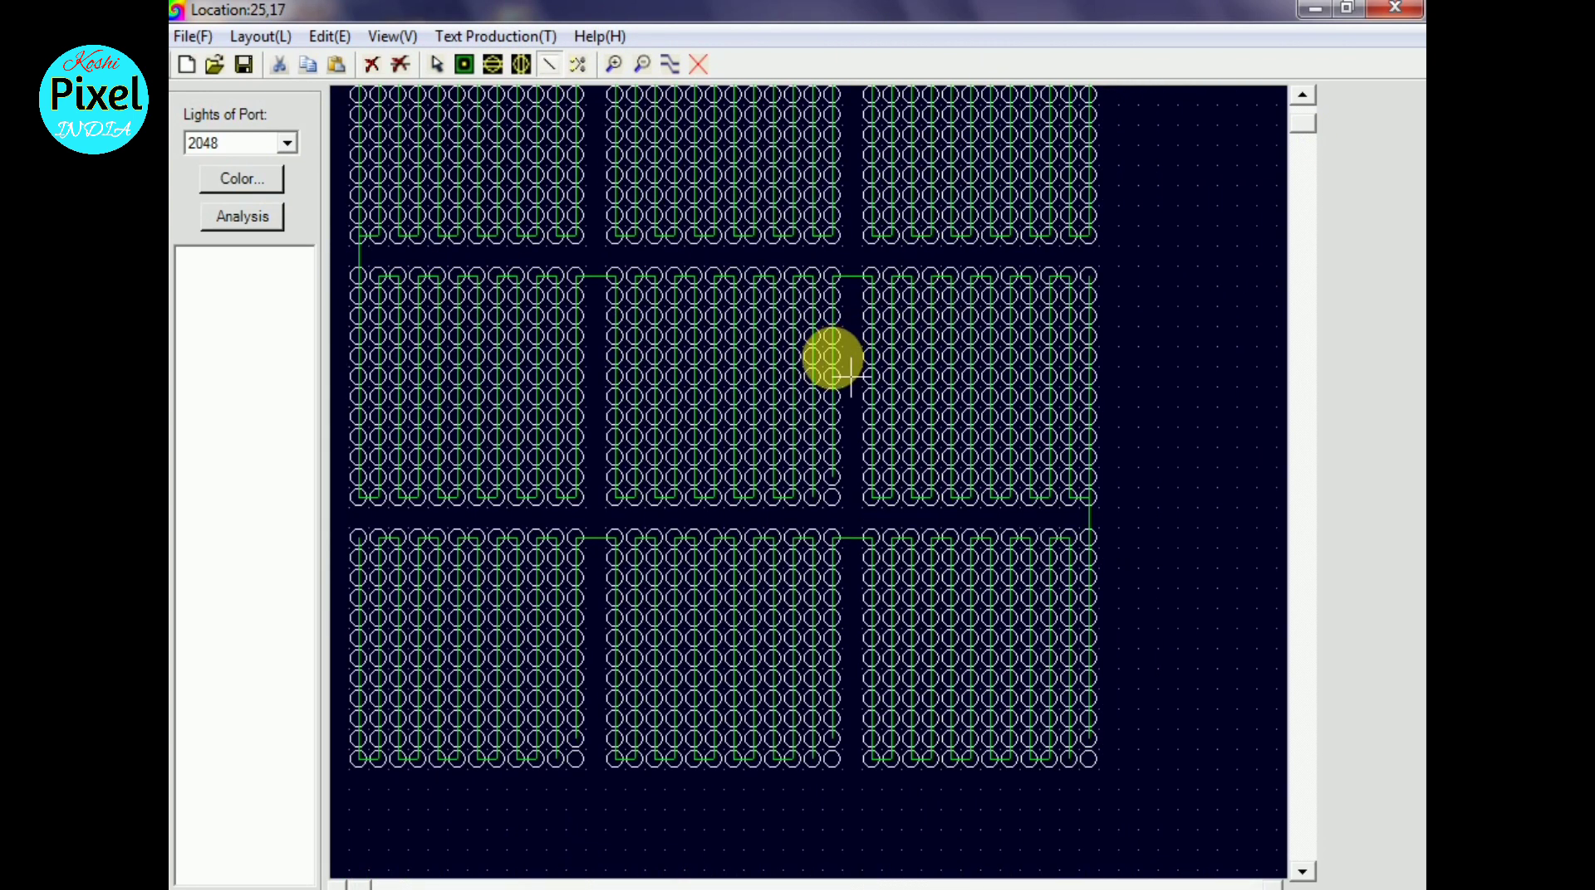
pyautogui.scroll(-1, 851, 373)
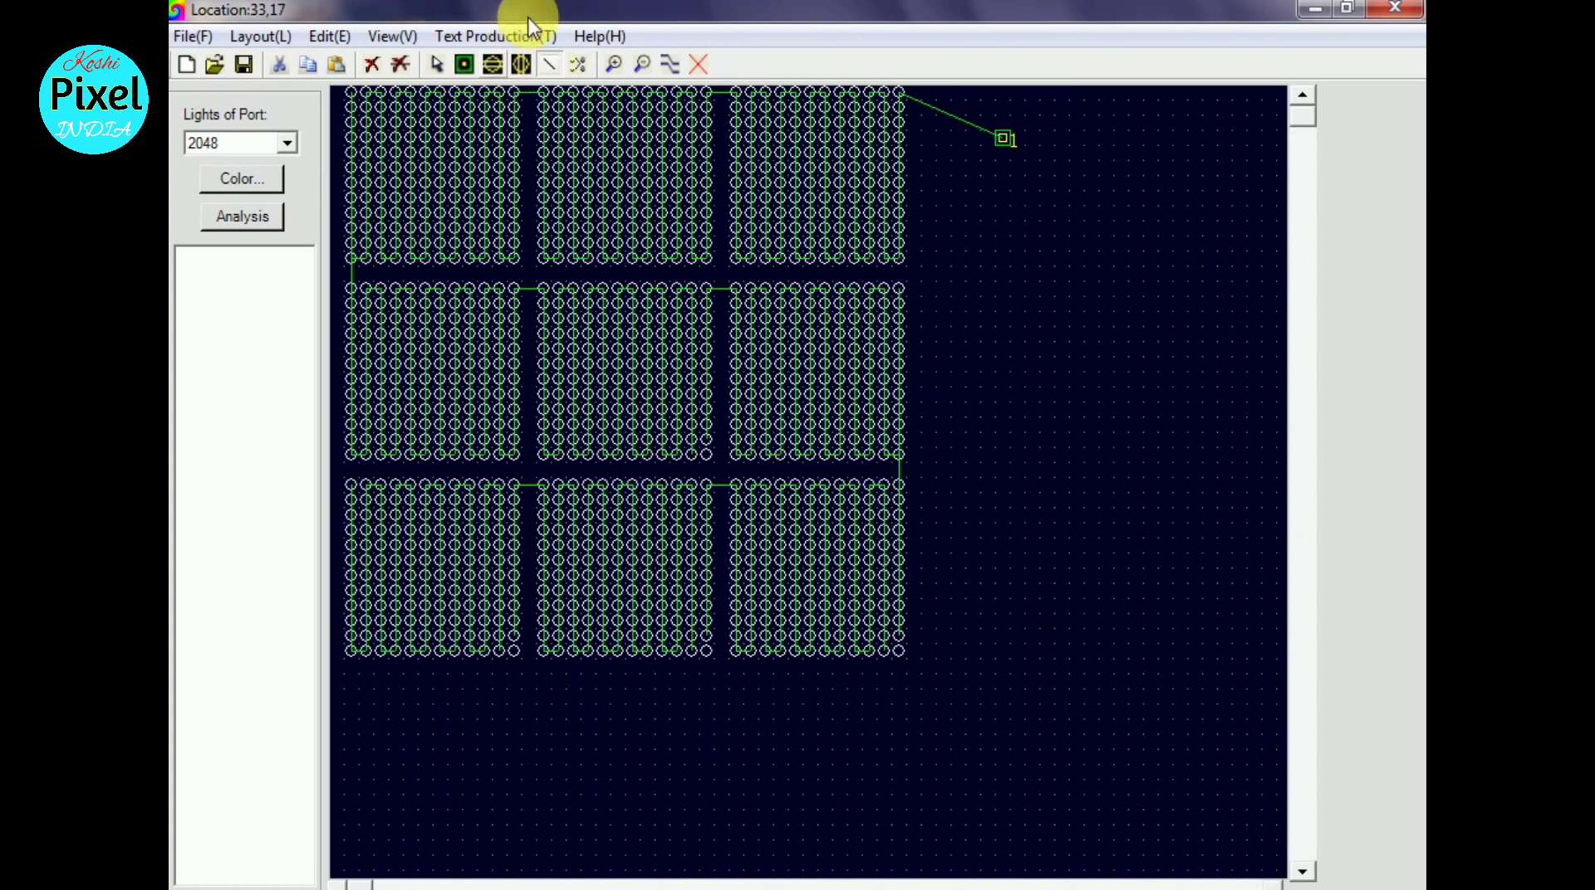
pyautogui.doubleClick(561, 12)
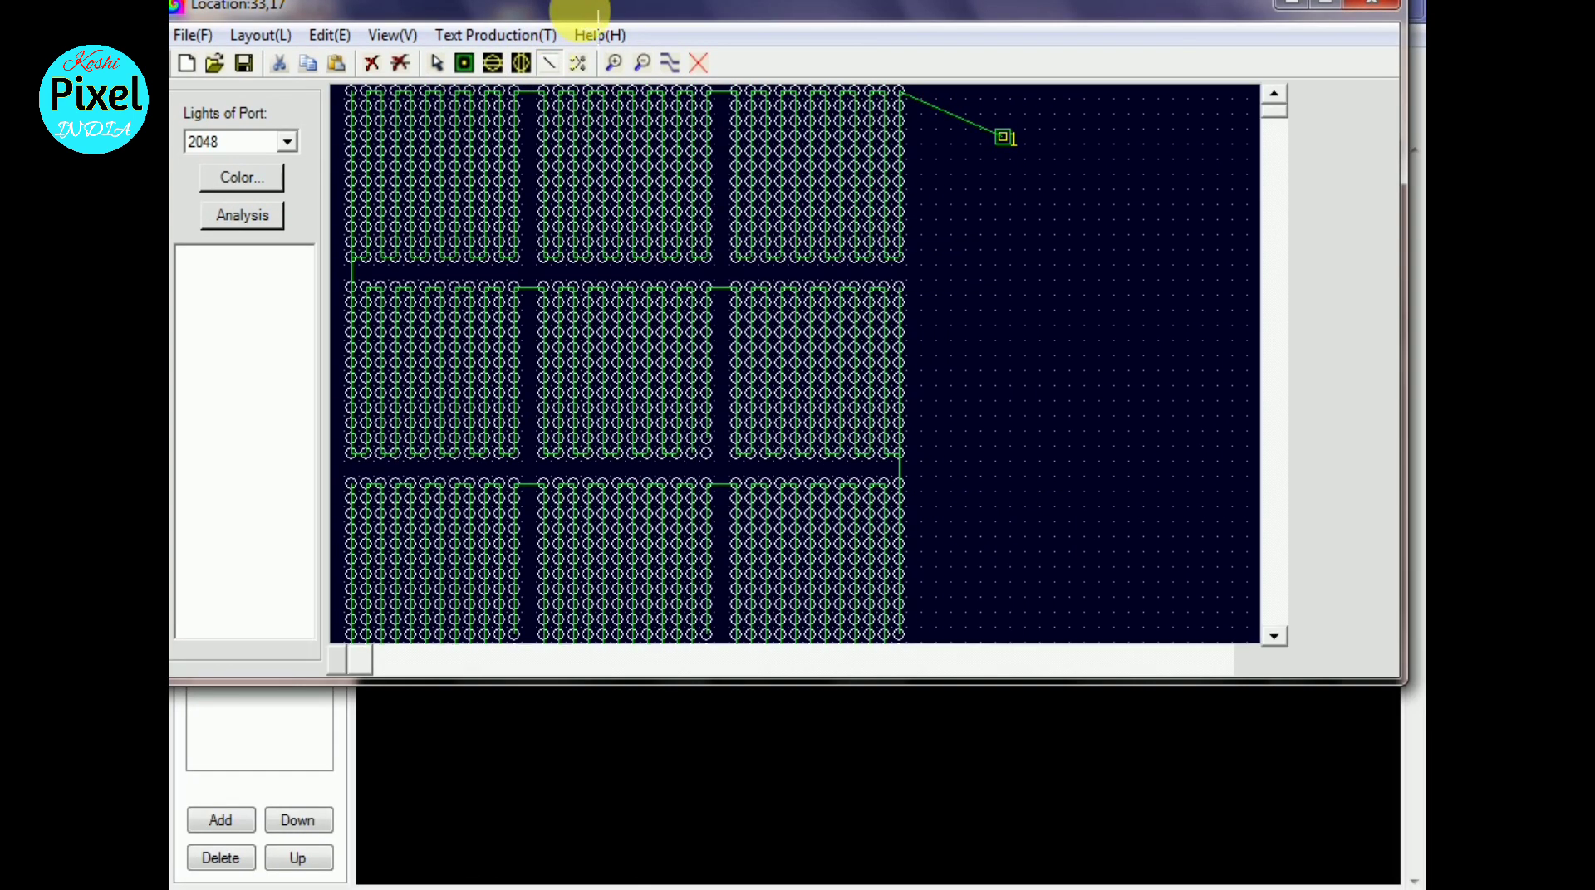
pyautogui.moveTo(606, 10); pyautogui.dragTo(606, 22)
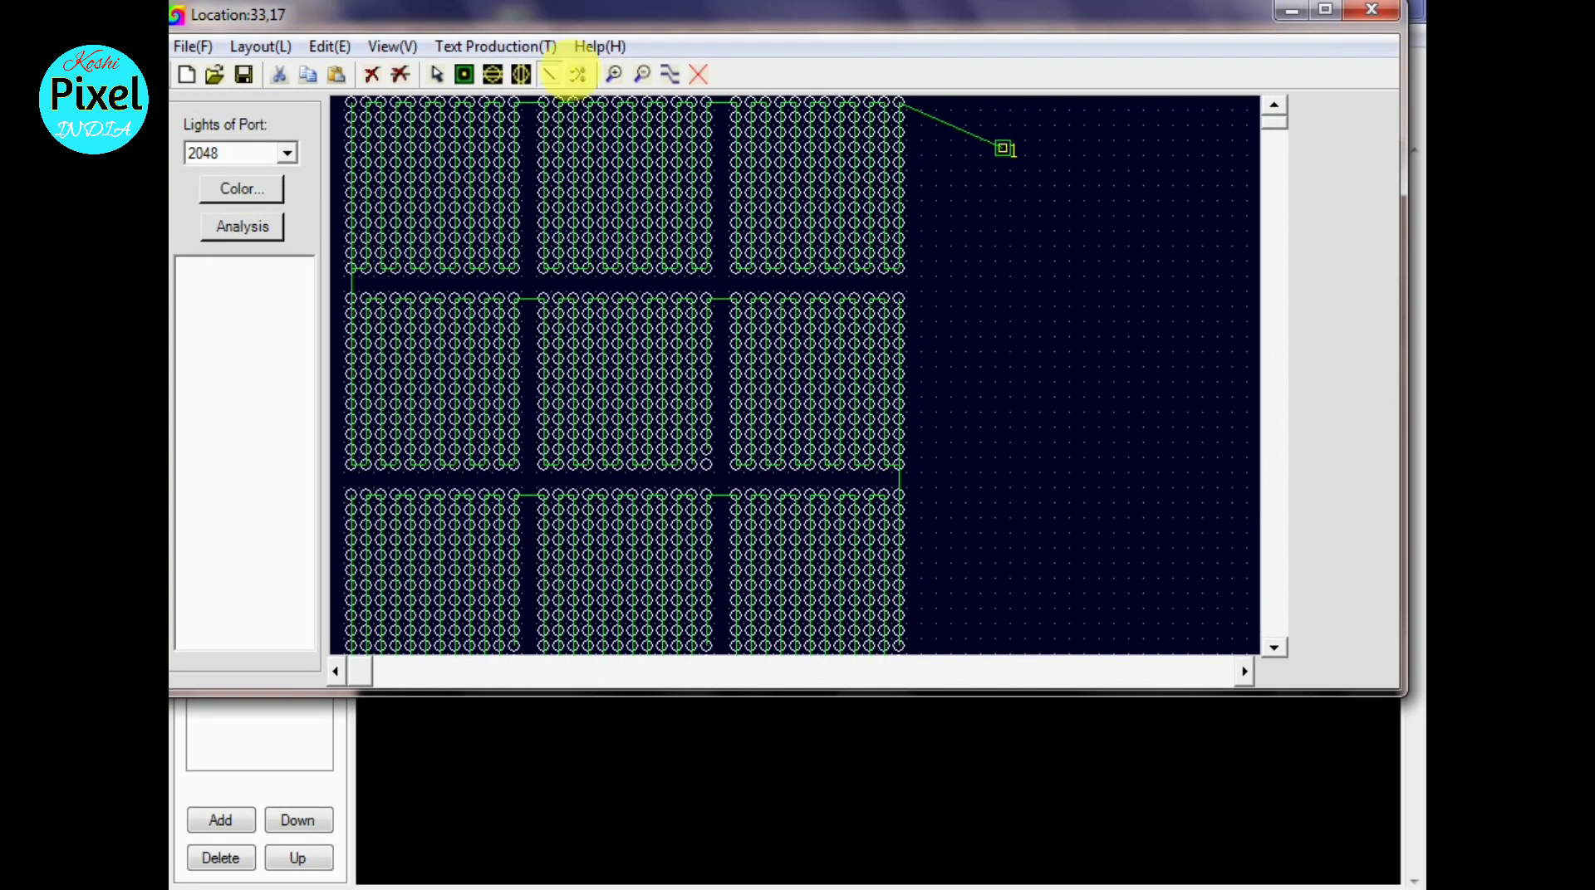
pyautogui.click(1329, 11)
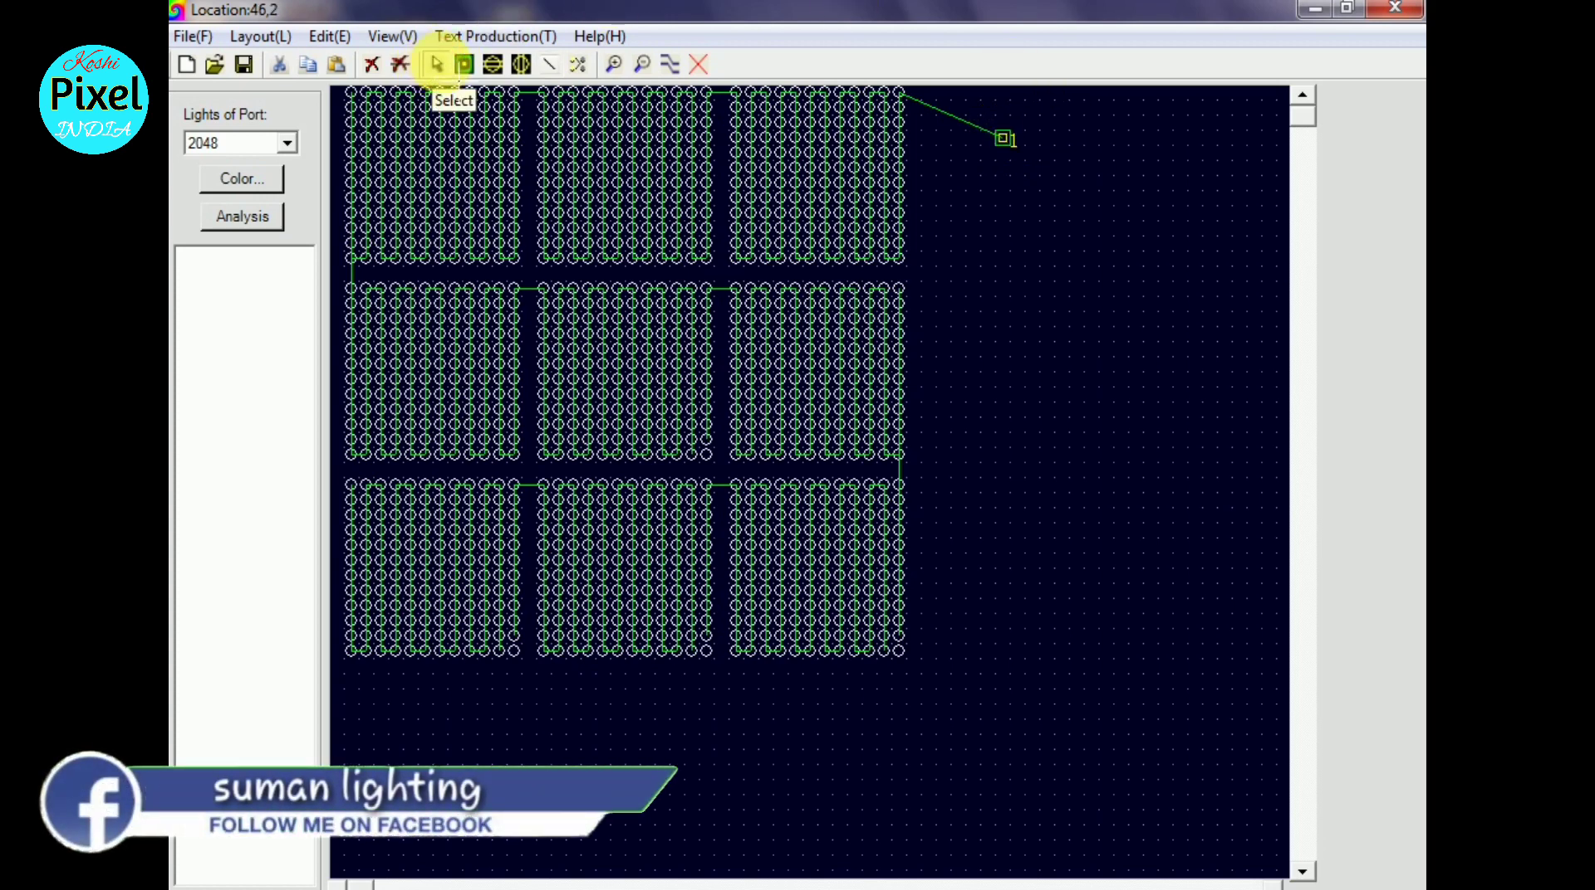
pyautogui.click(437, 65)
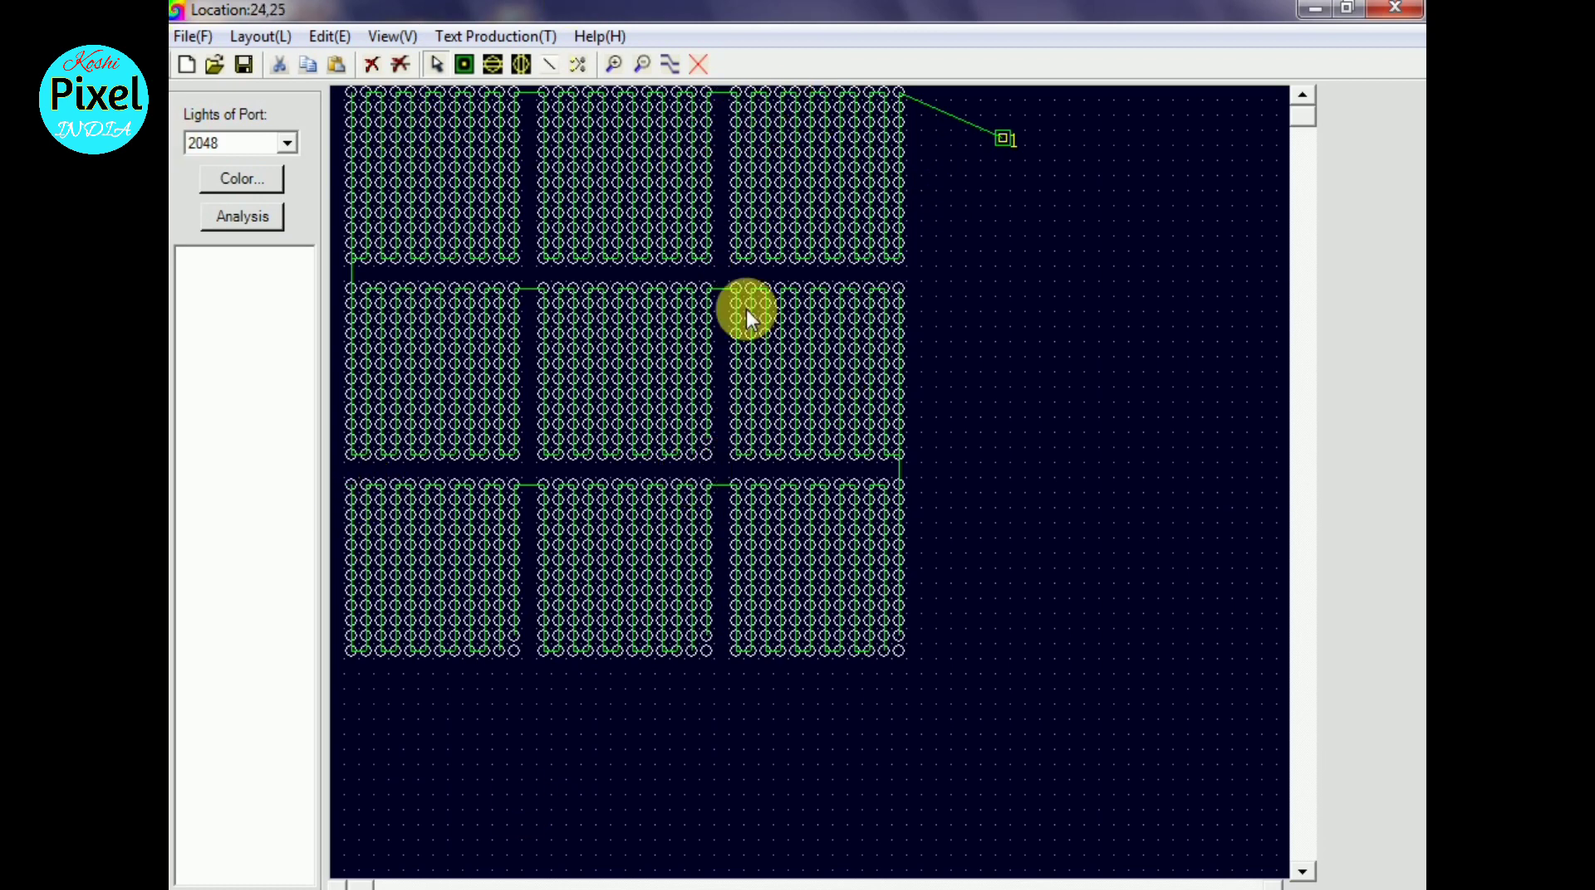
pyautogui.scroll(2, 748, 310)
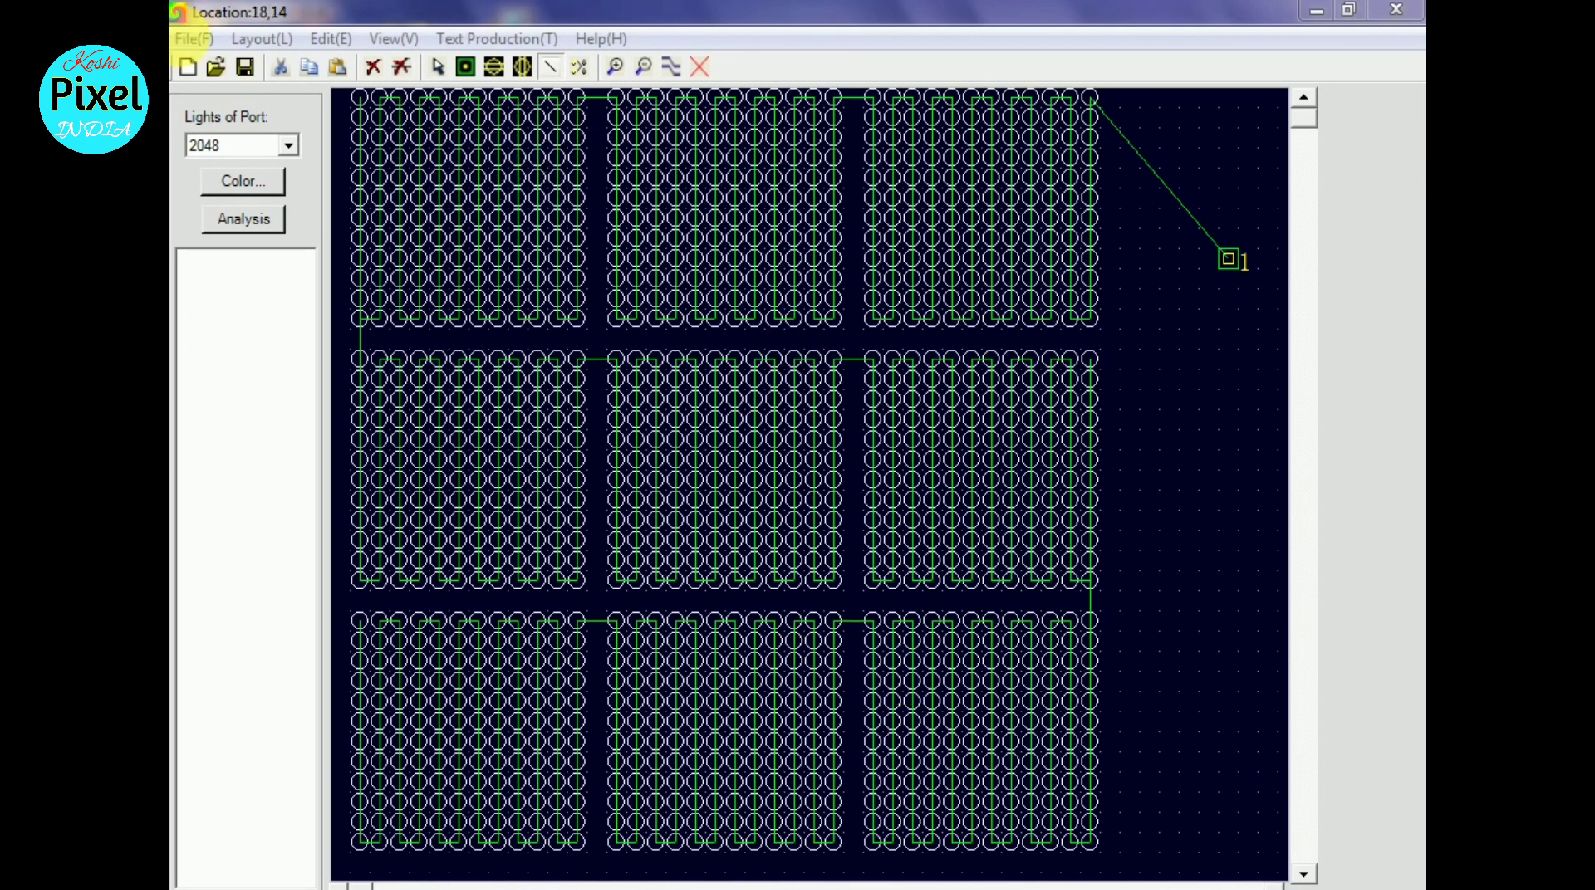
# Step: Save the layout to the Desktop as fgdfgd in the LedLayOut (*.cxb) format
pyautogui.click(244, 68)
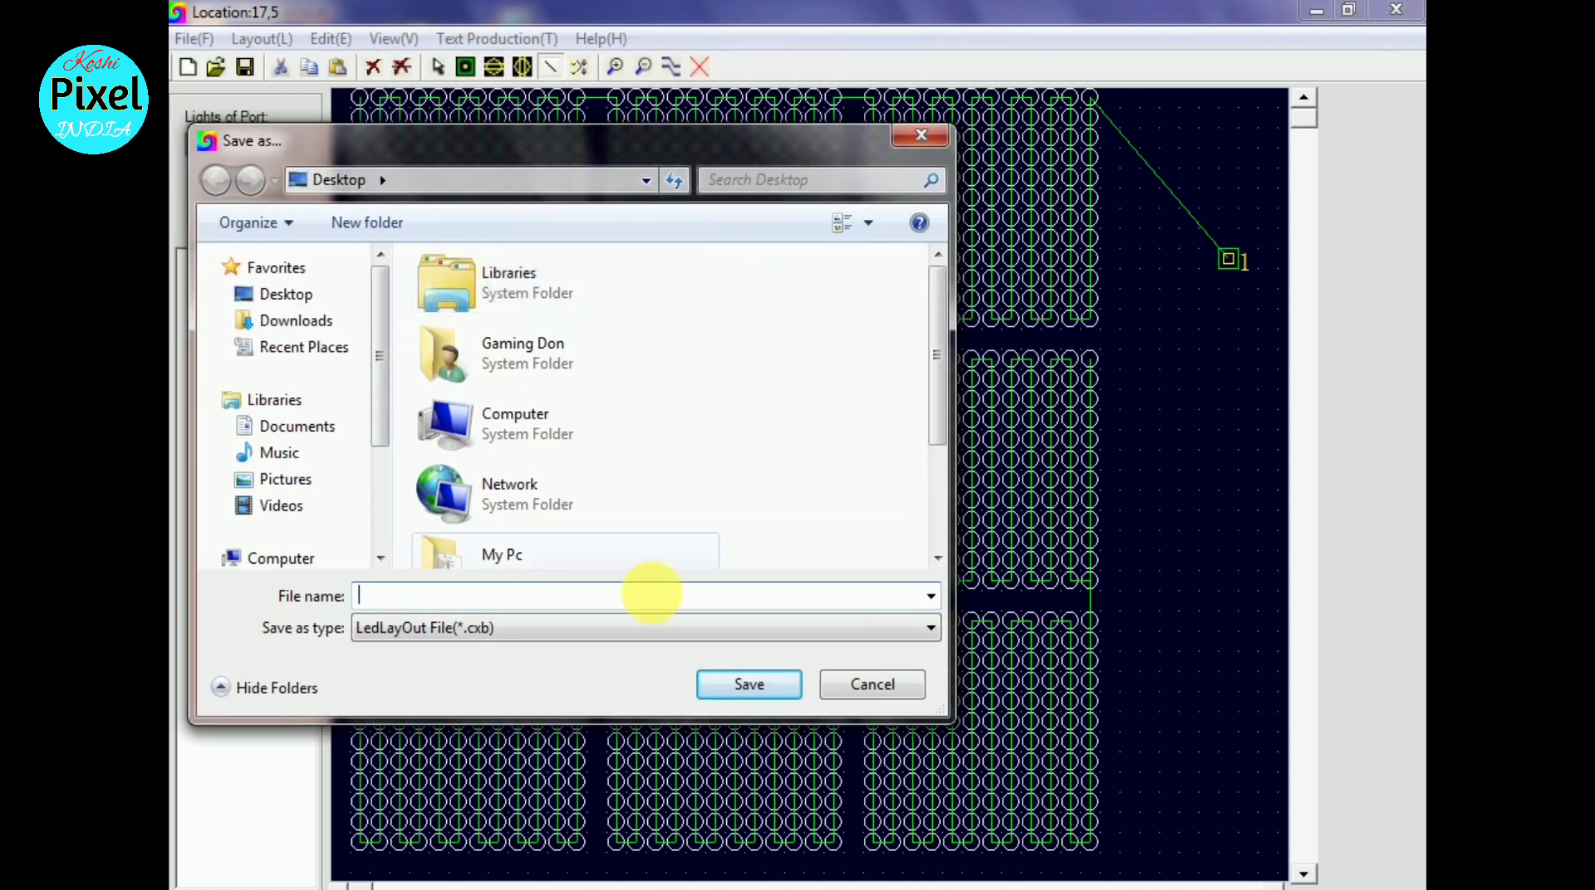
pyautogui.moveTo(953, 440); pyautogui.dragTo(943, 532)
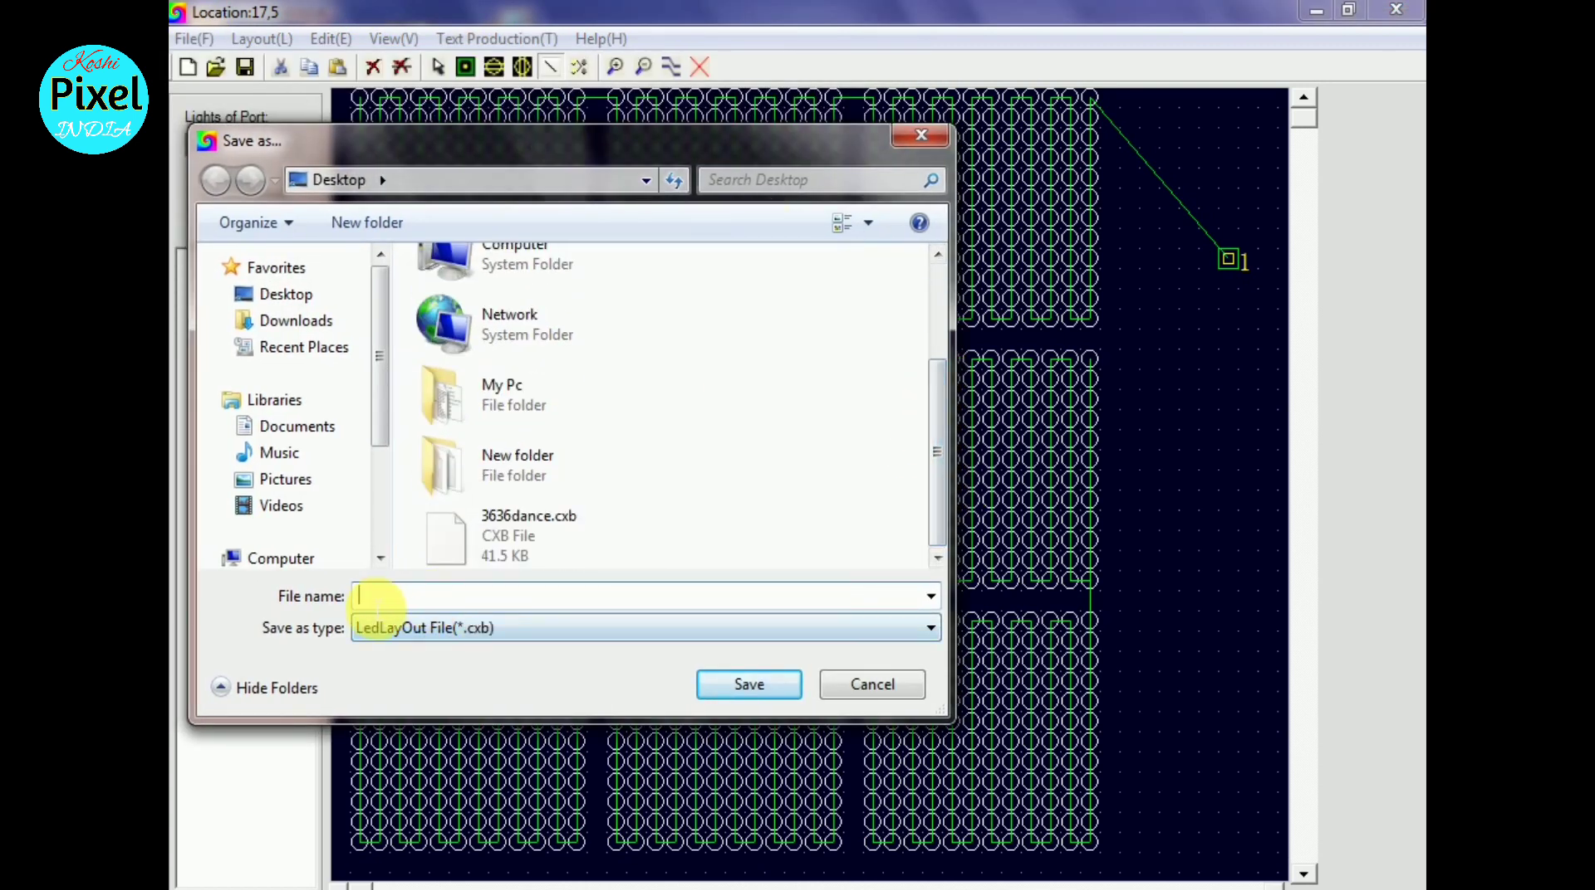
pyautogui.write('fgdf')
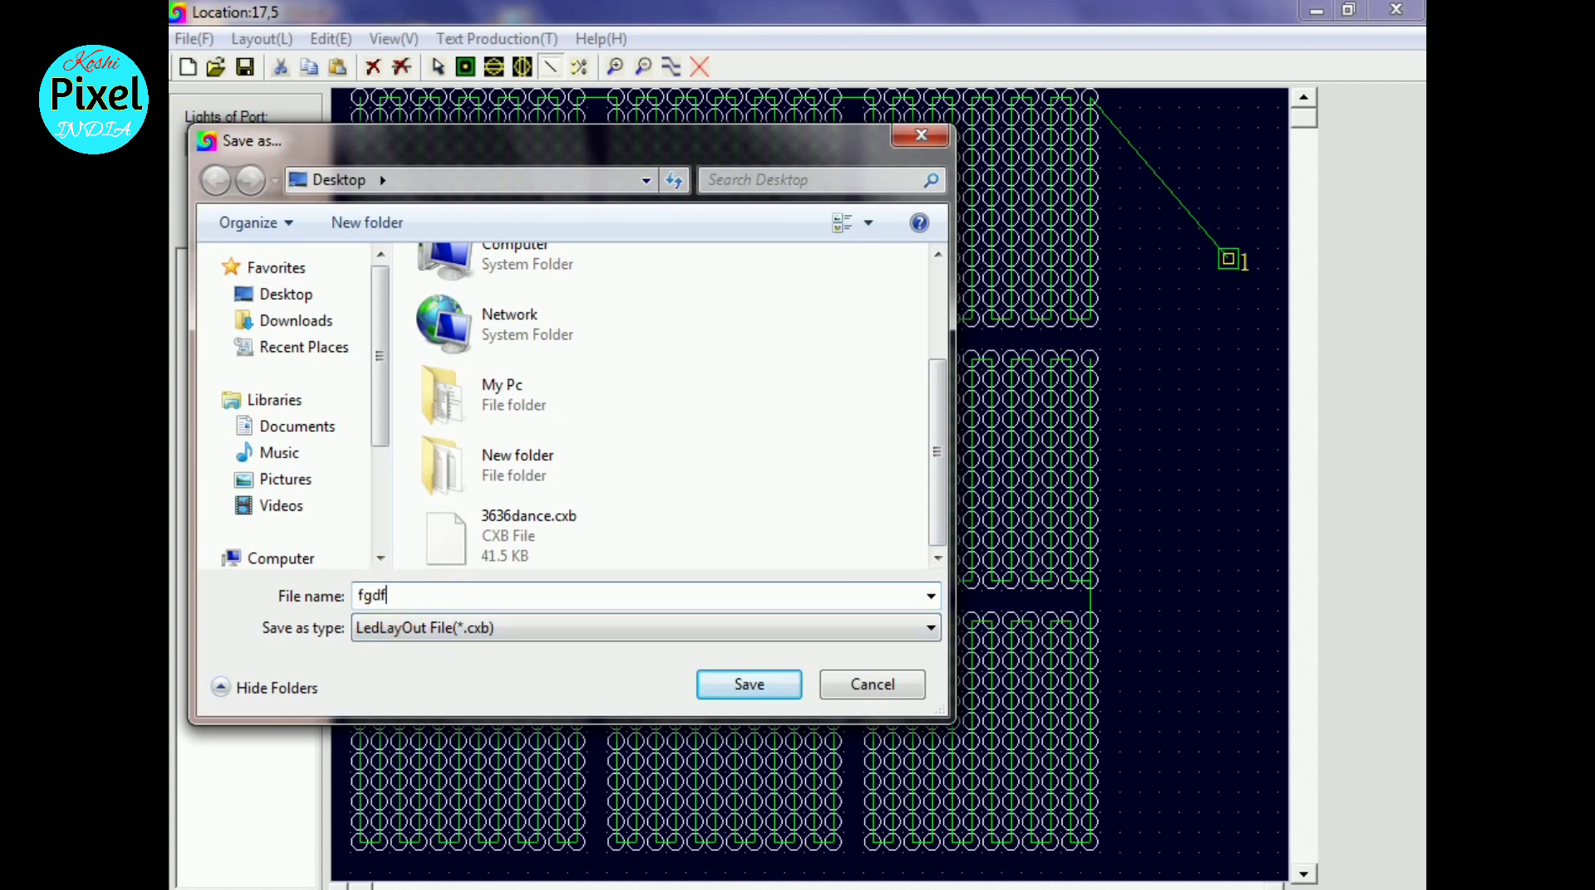
pyautogui.write('gd')
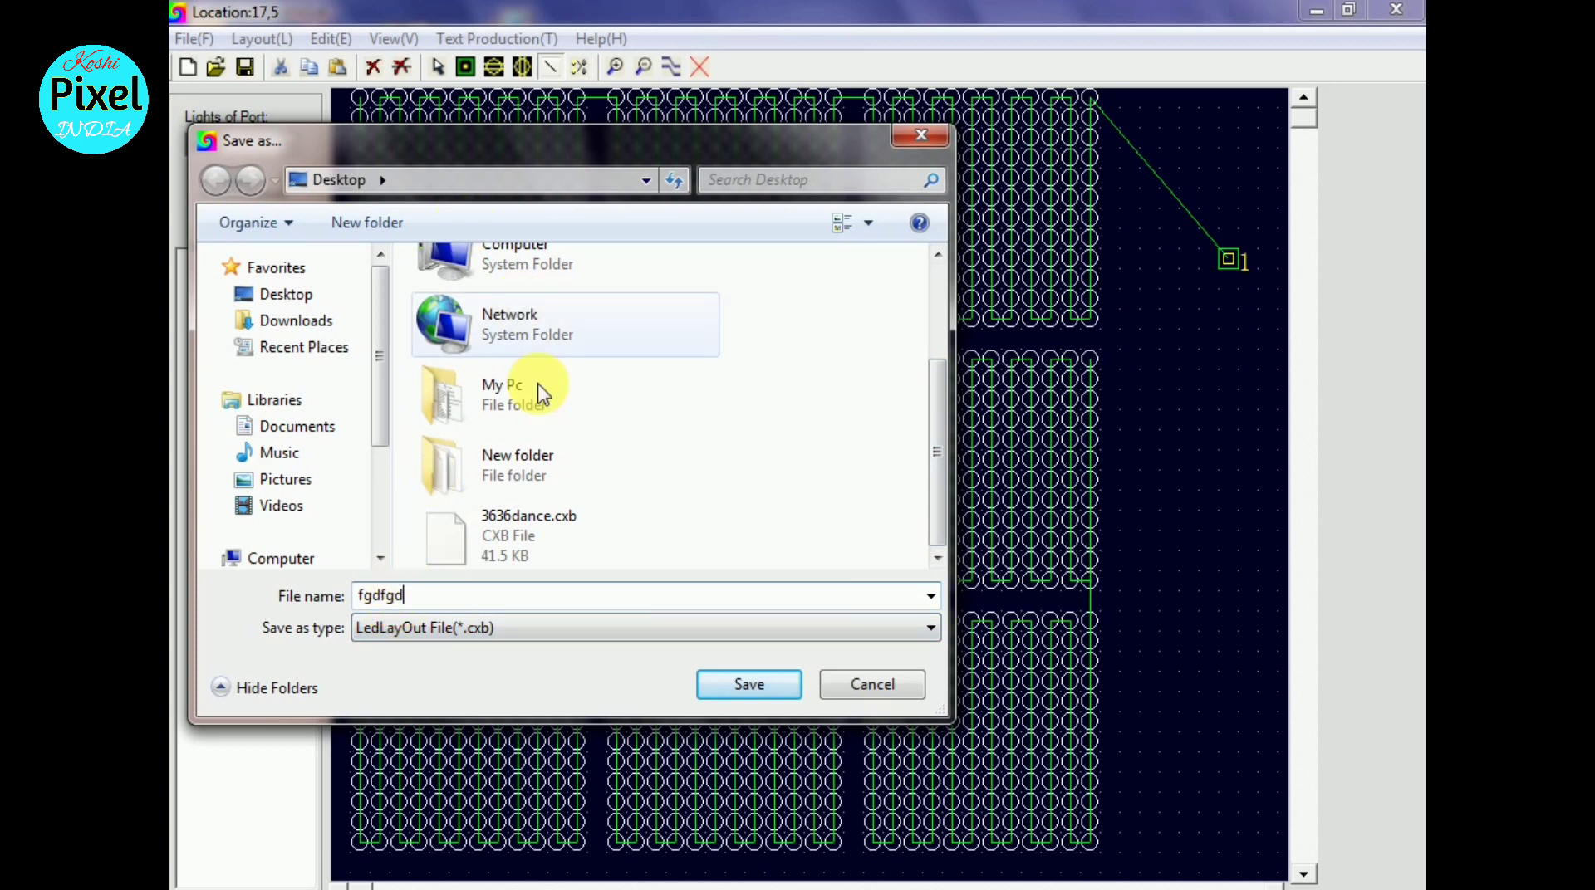
pyautogui.click(750, 685)
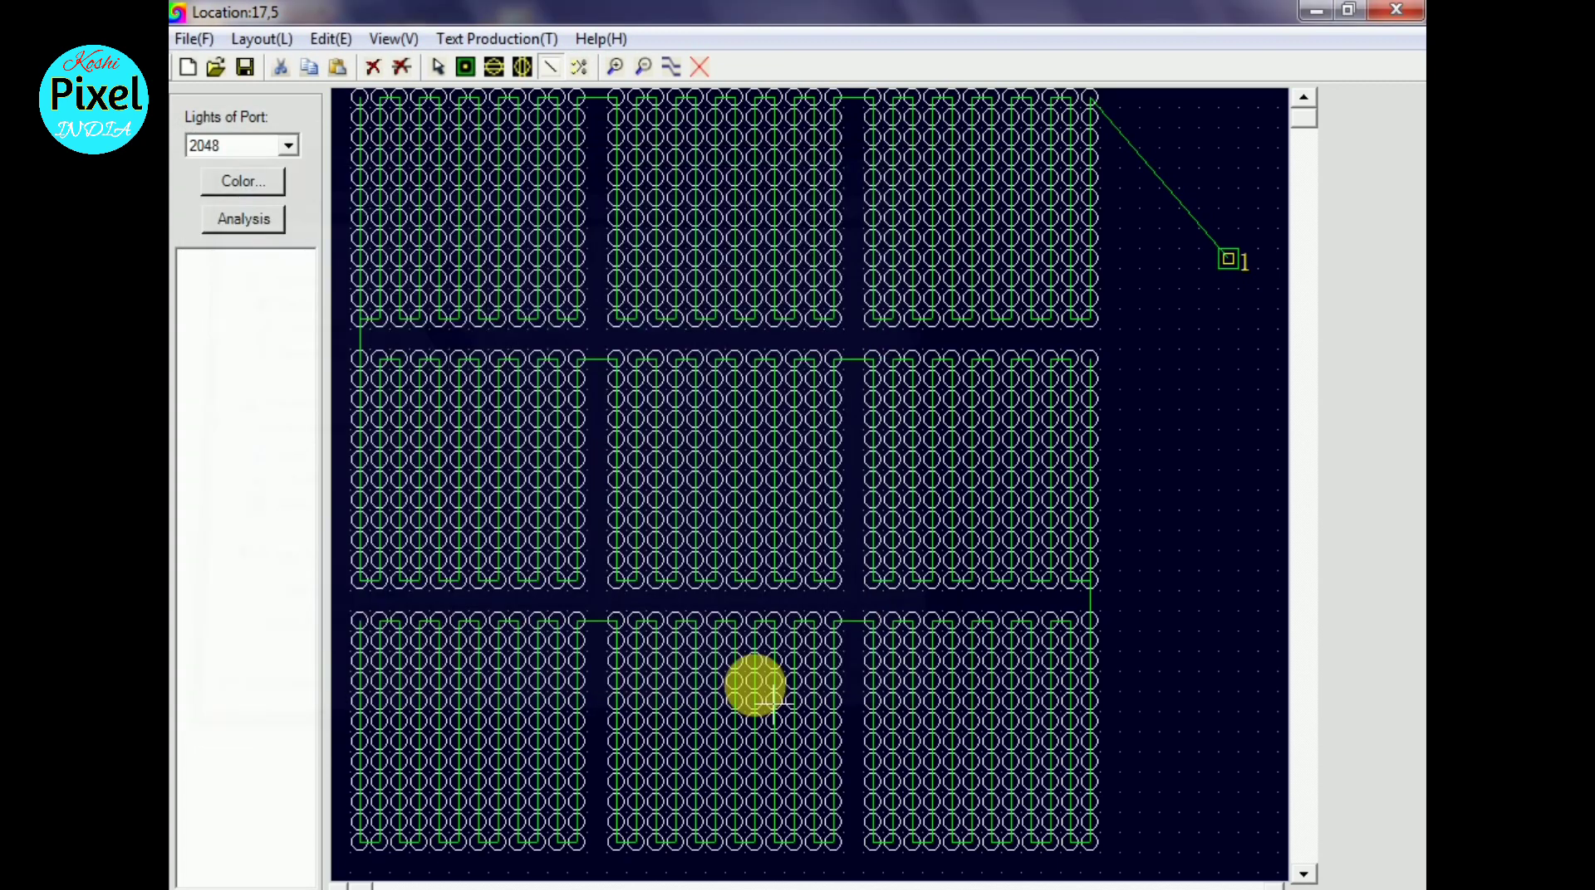
# Step: Switch to the desktop and select the saved fgdfgd.cxb layout file
pyautogui.click(1322, 15)
pyautogui.click(1320, 16)
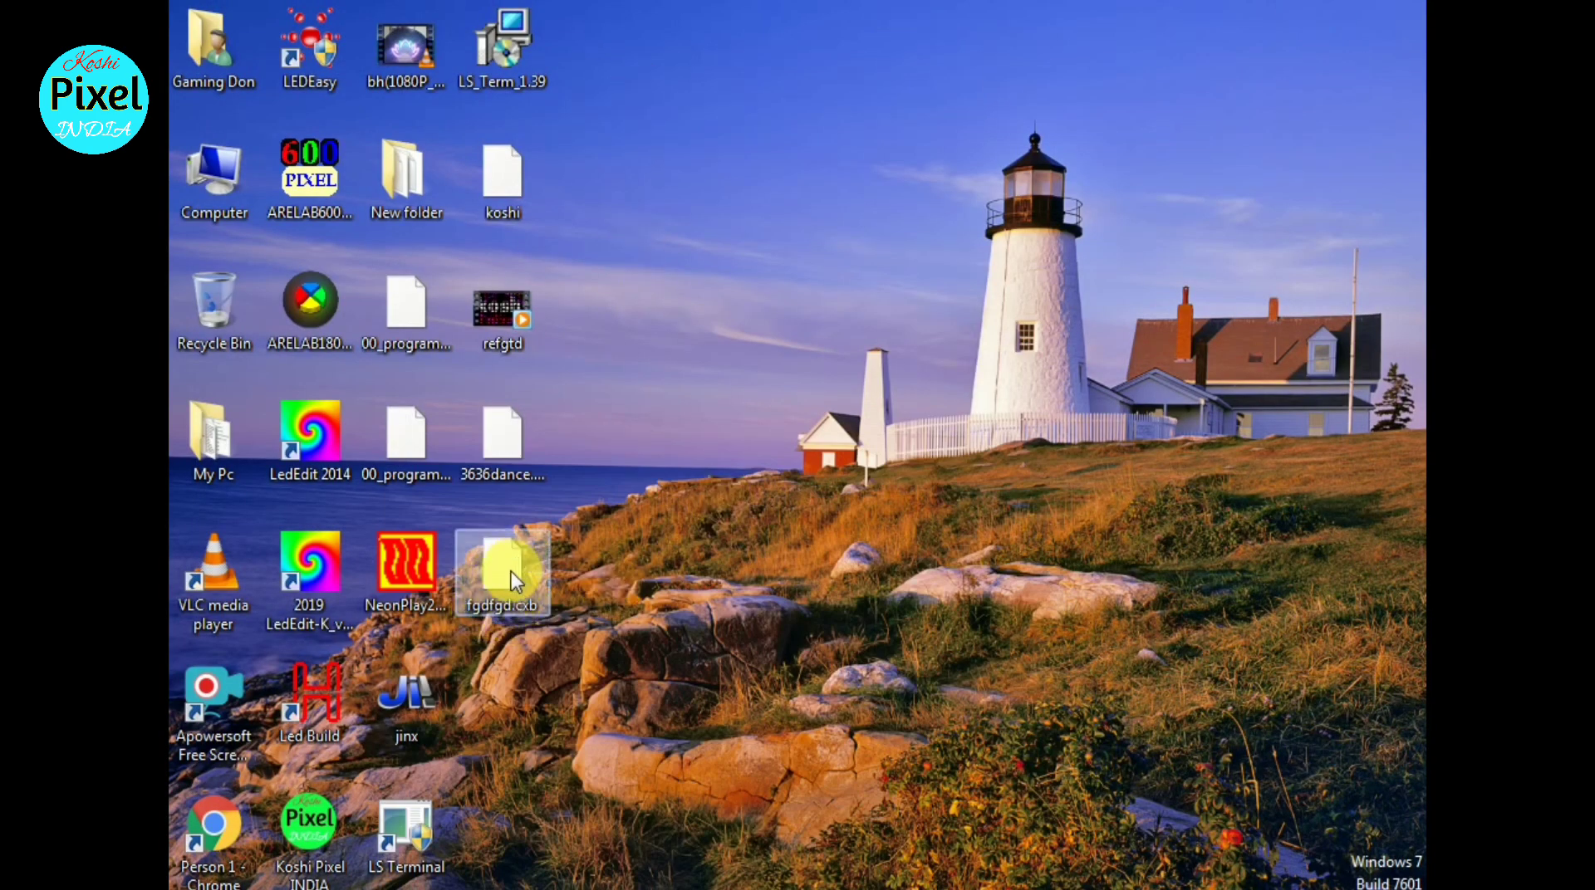
pyautogui.moveTo(511, 572); pyautogui.dragTo(548, 565)
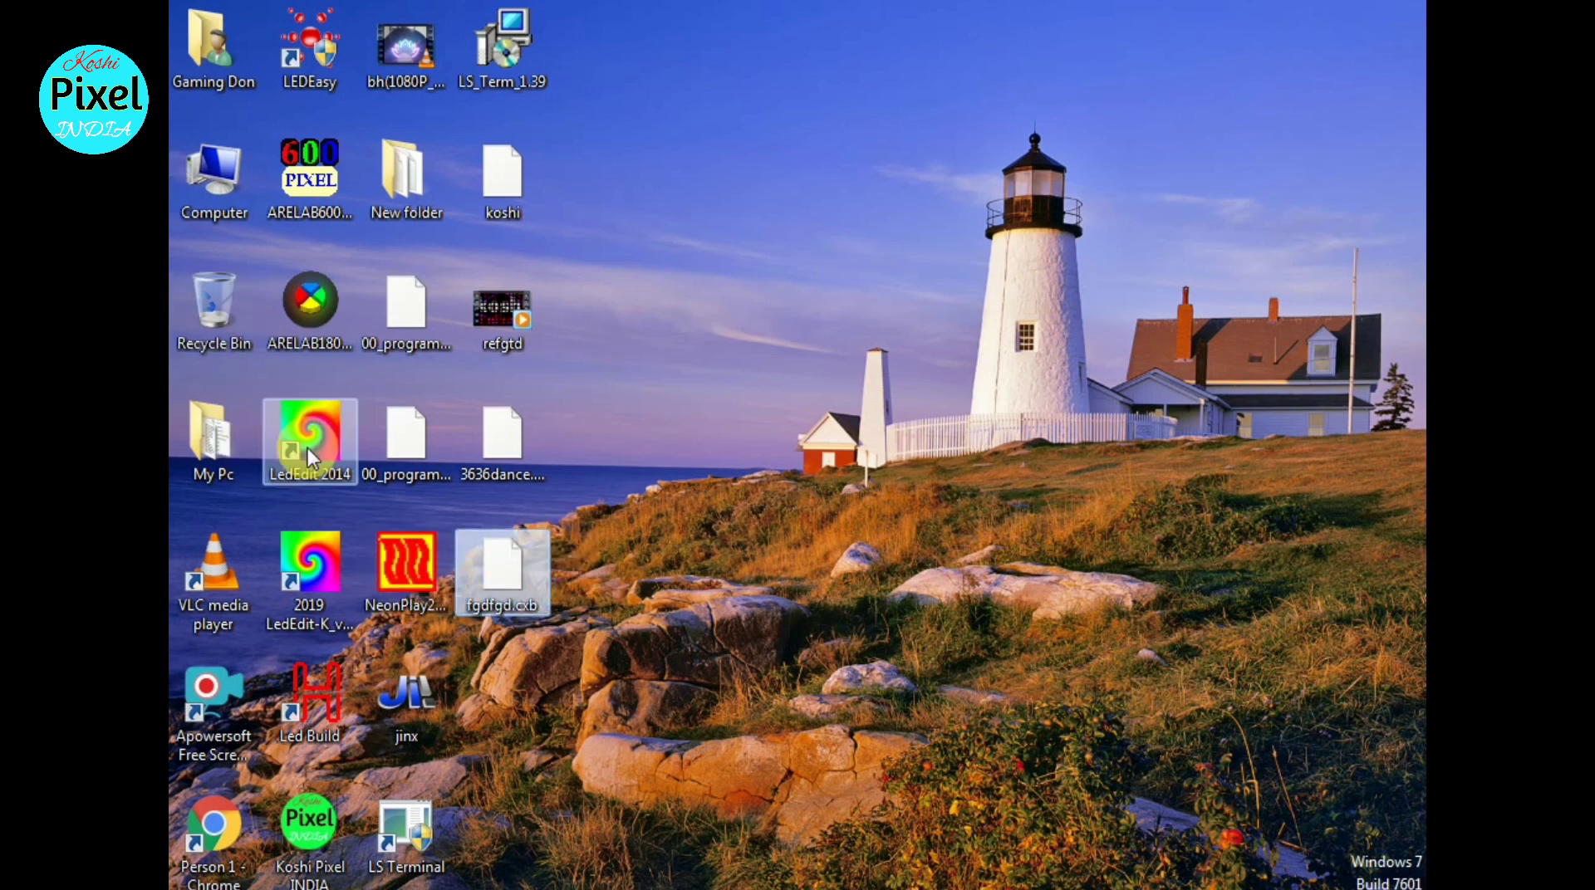
# Step: Switch to LedEdit 2014 and create a new project for the T-1000S-WS2811 controller, with the RGB channel sequence and a frame rate of 20
pyautogui.click(708, 873)
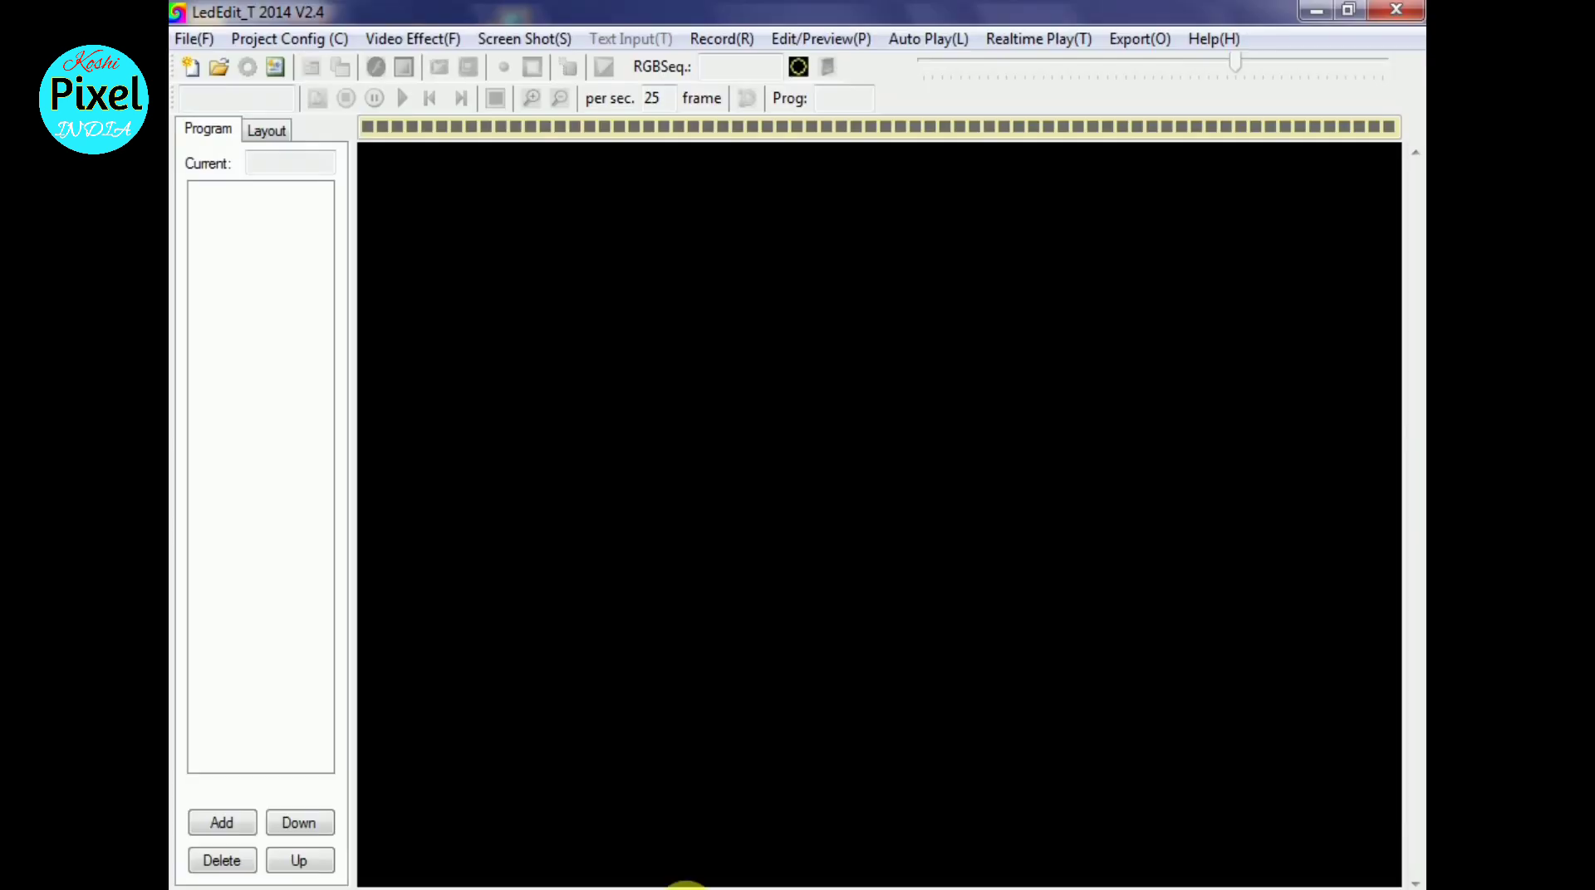
pyautogui.click(191, 67)
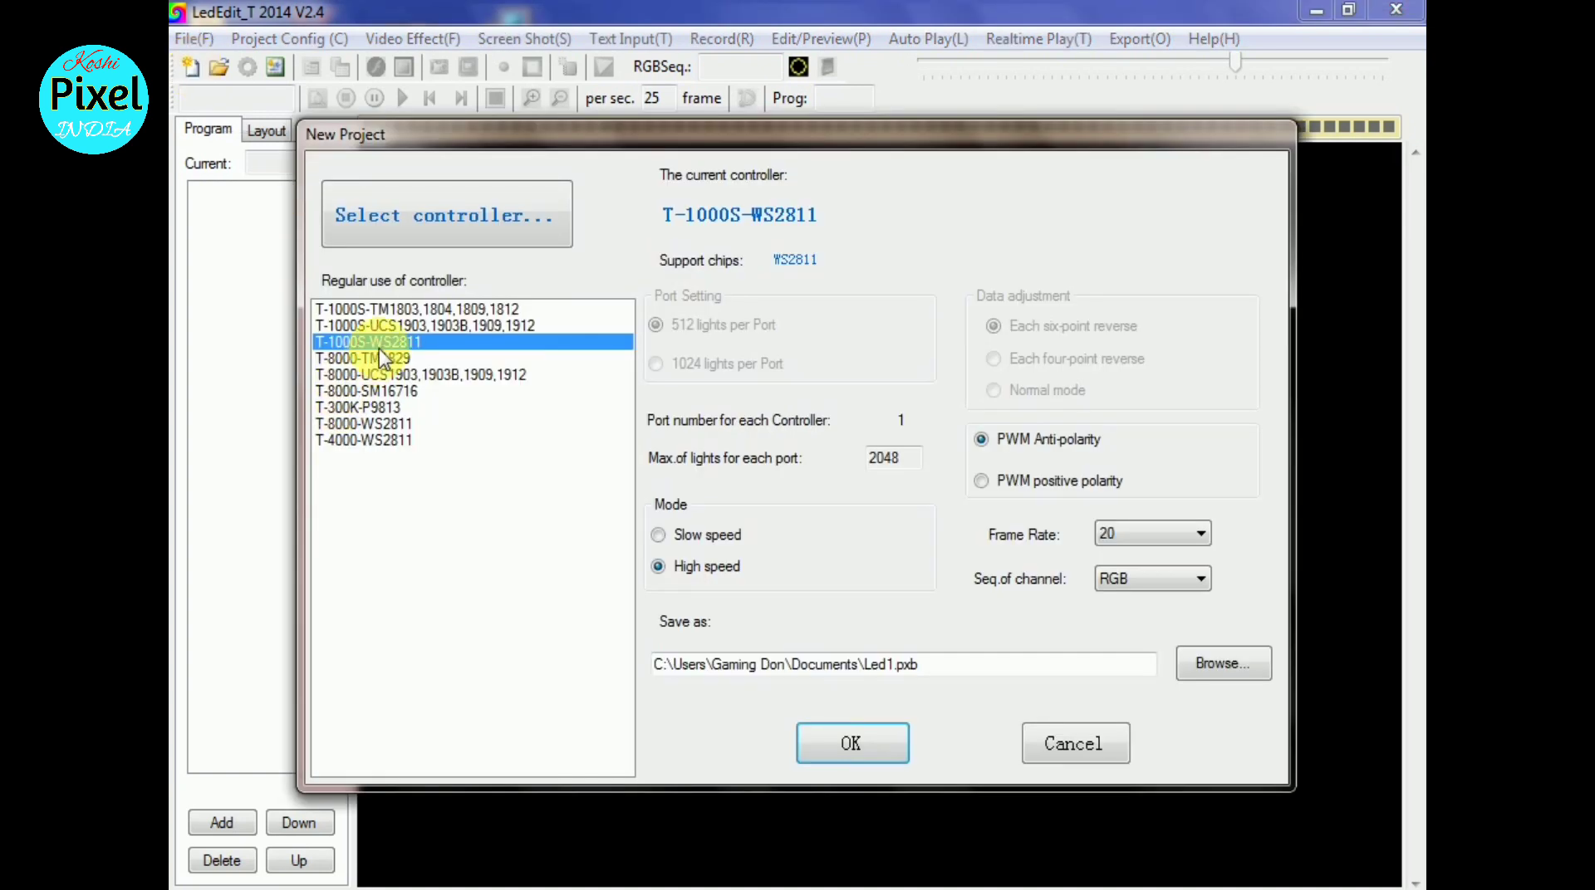
pyautogui.click(867, 752)
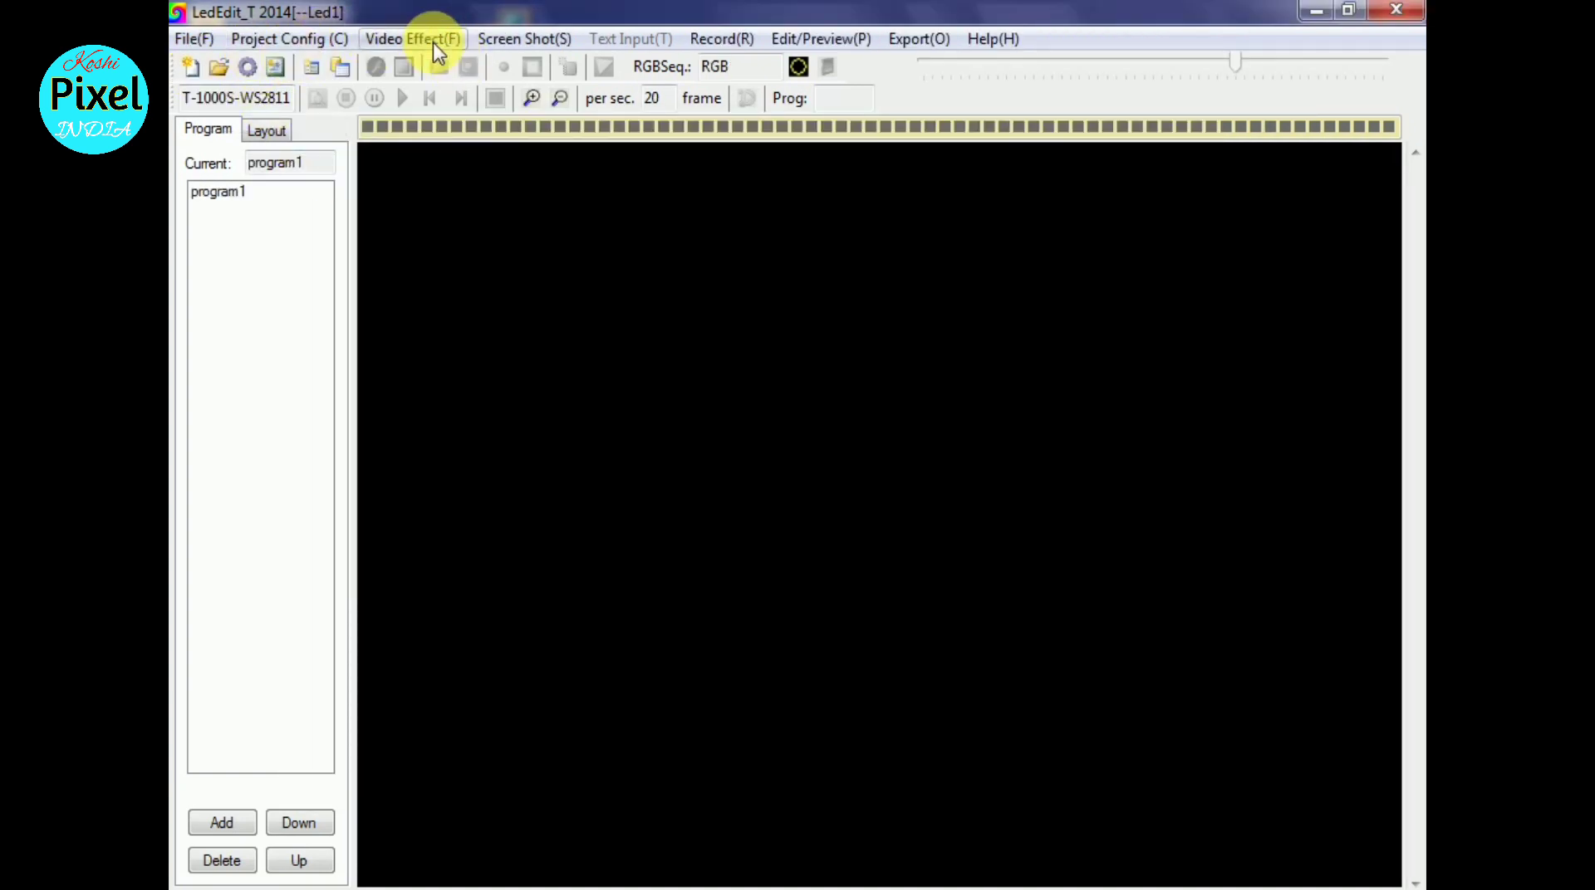
# Step: Import the fgdfgd.cxb layout file from the Desktop into the new project and acknowledge the import message
pyautogui.click(312, 36)
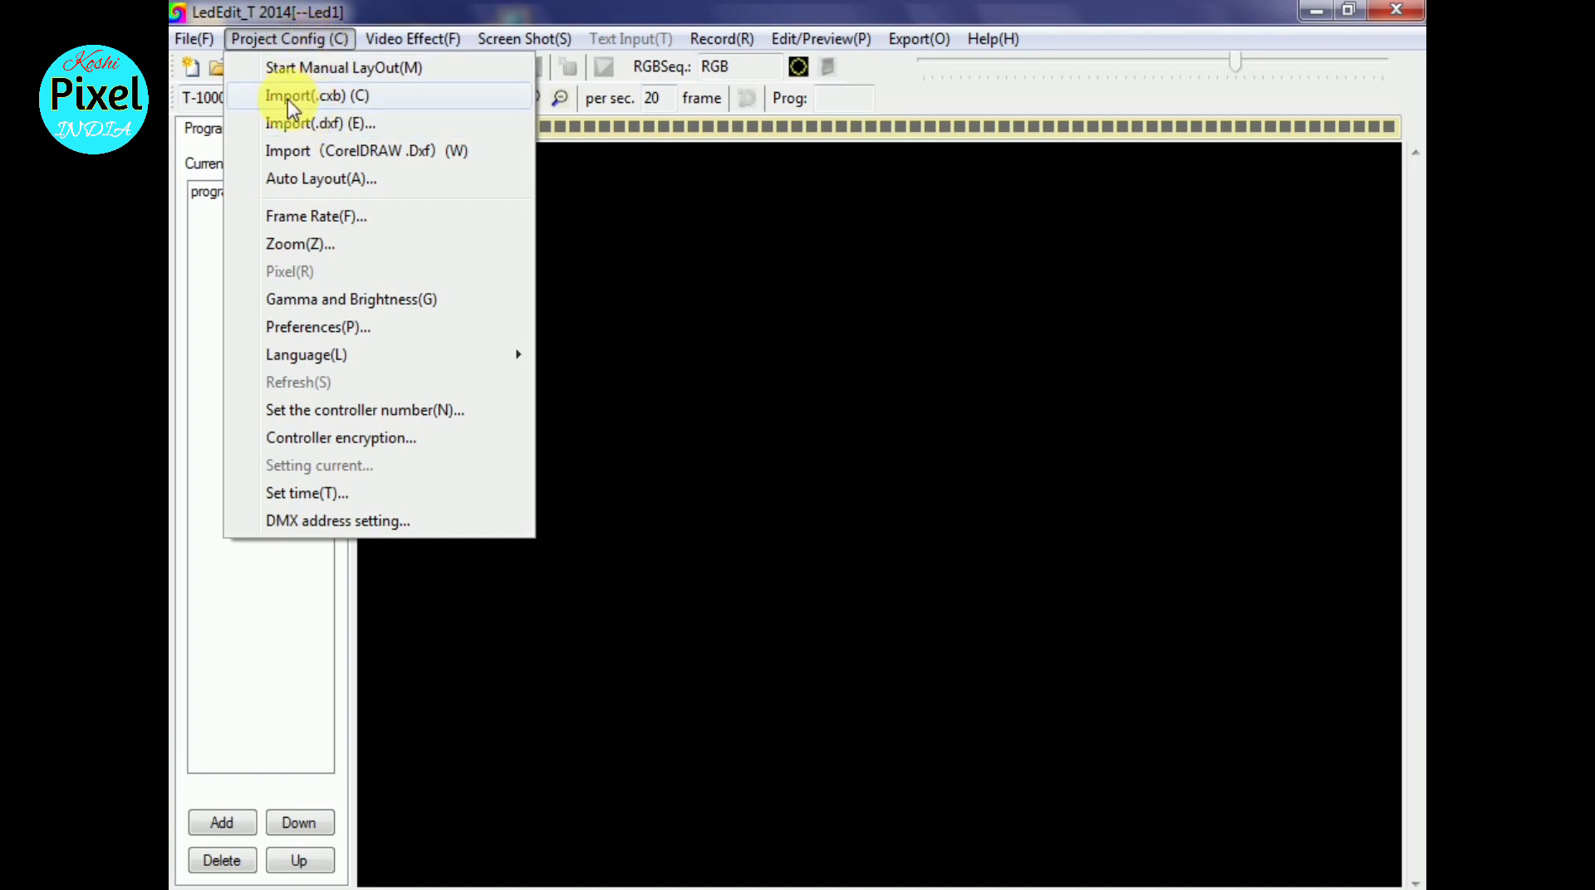
pyautogui.click(336, 99)
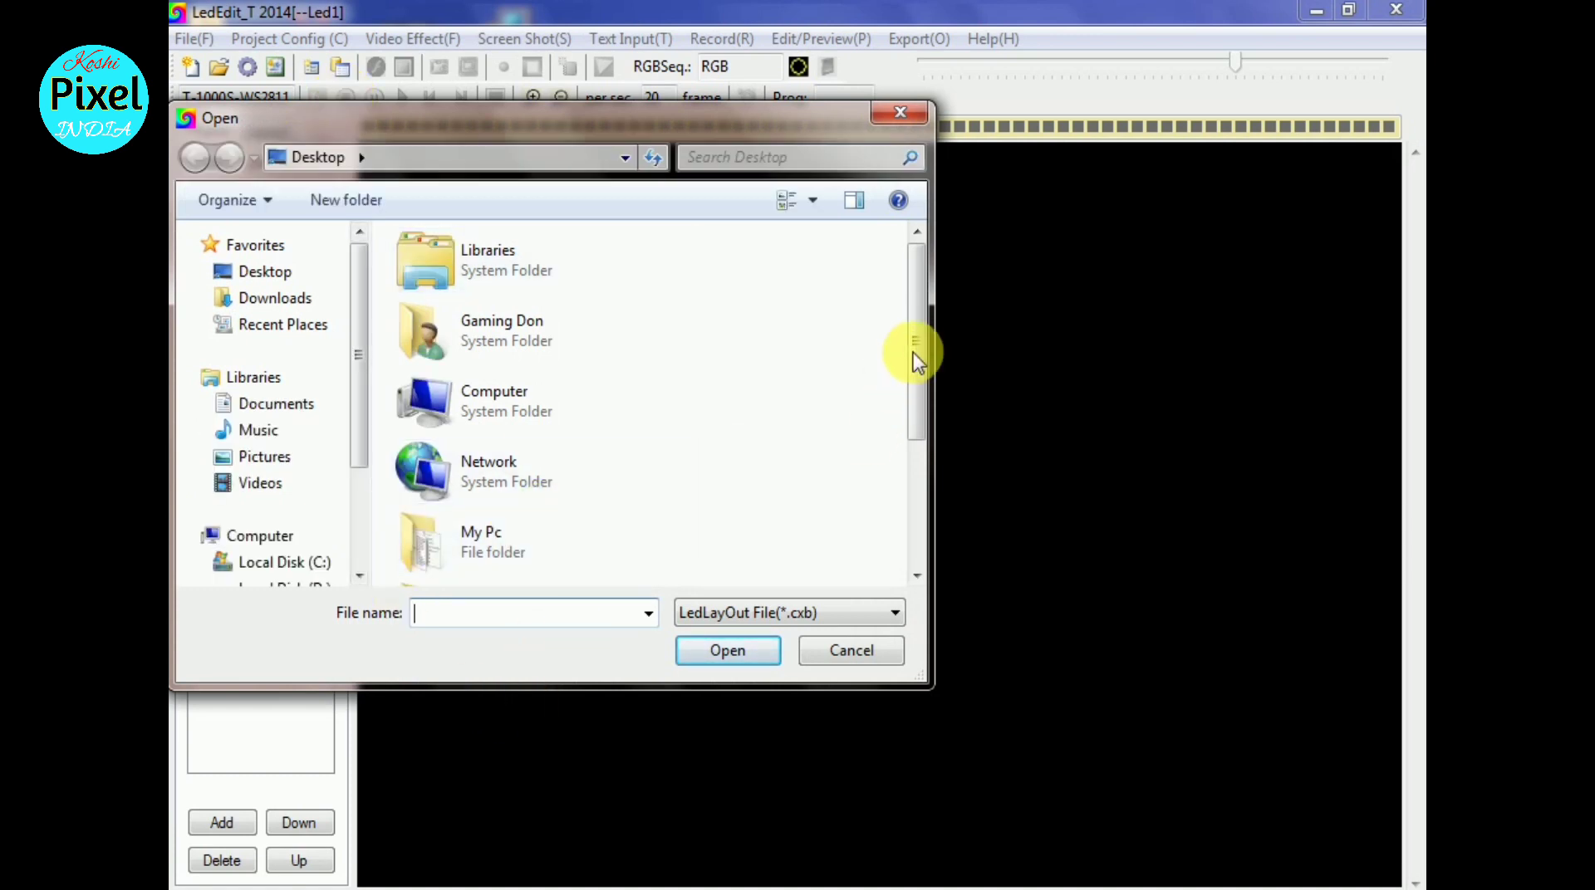
pyautogui.moveTo(913, 352); pyautogui.dragTo(933, 462)
pyautogui.click(469, 572)
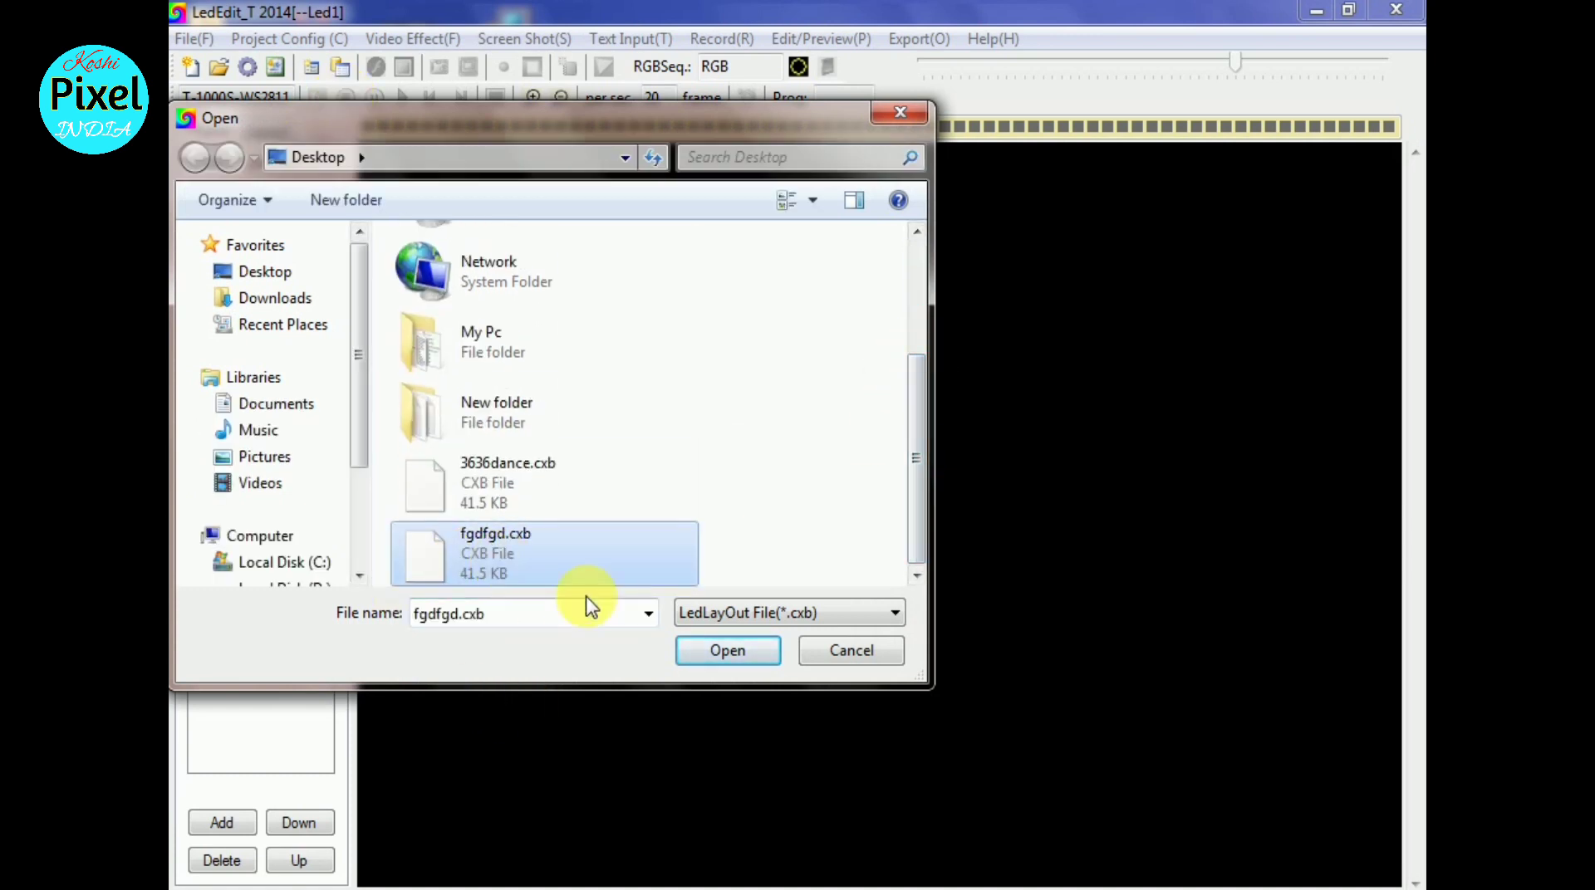
pyautogui.click(711, 653)
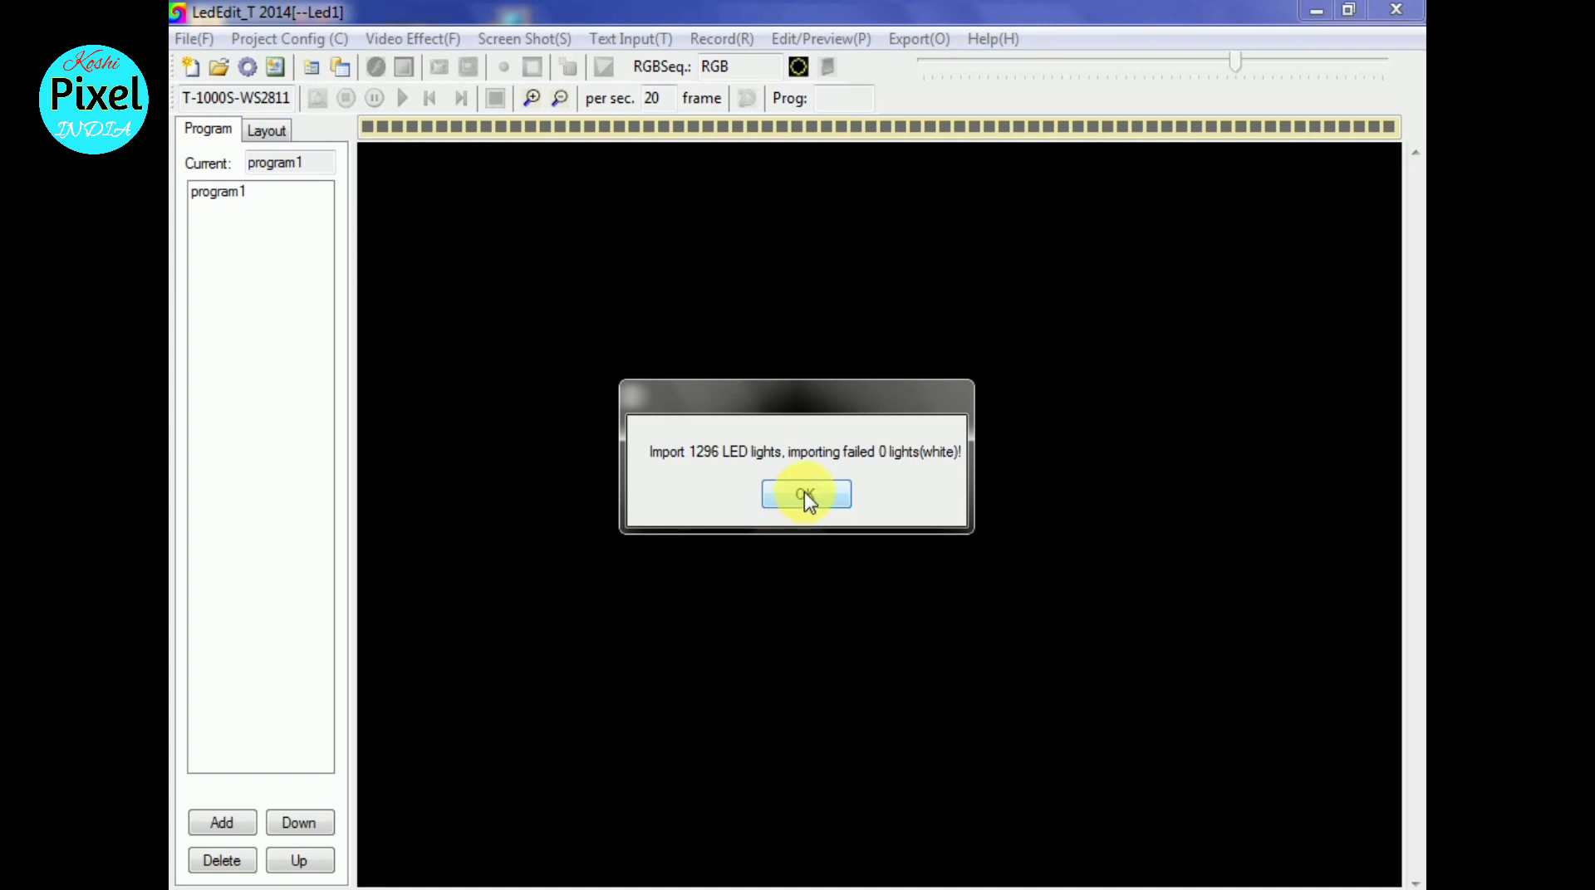
pyautogui.click(804, 496)
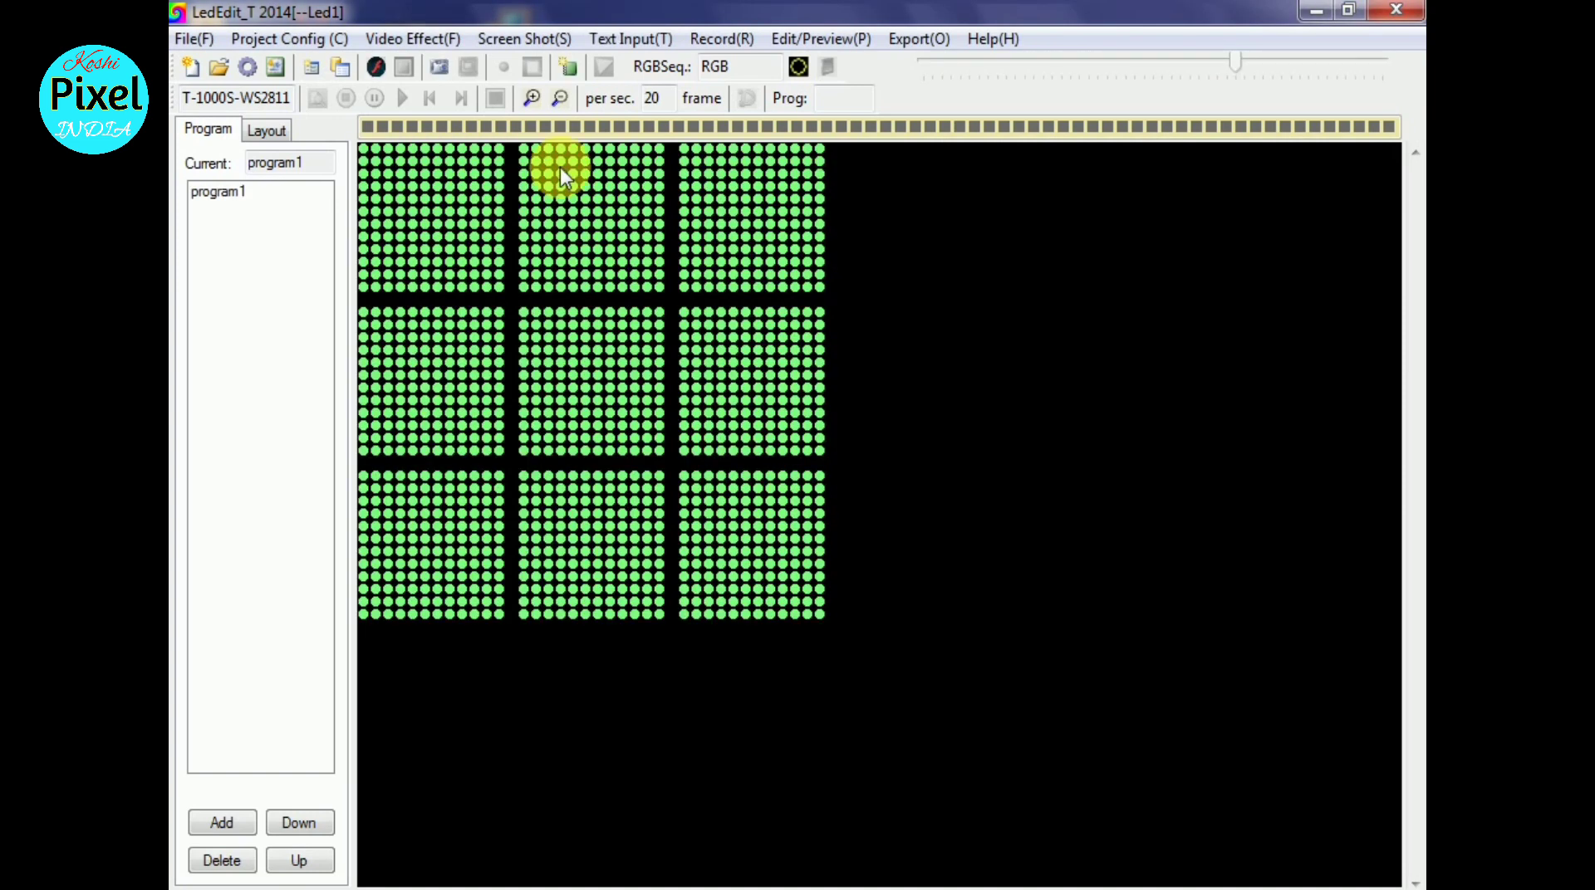